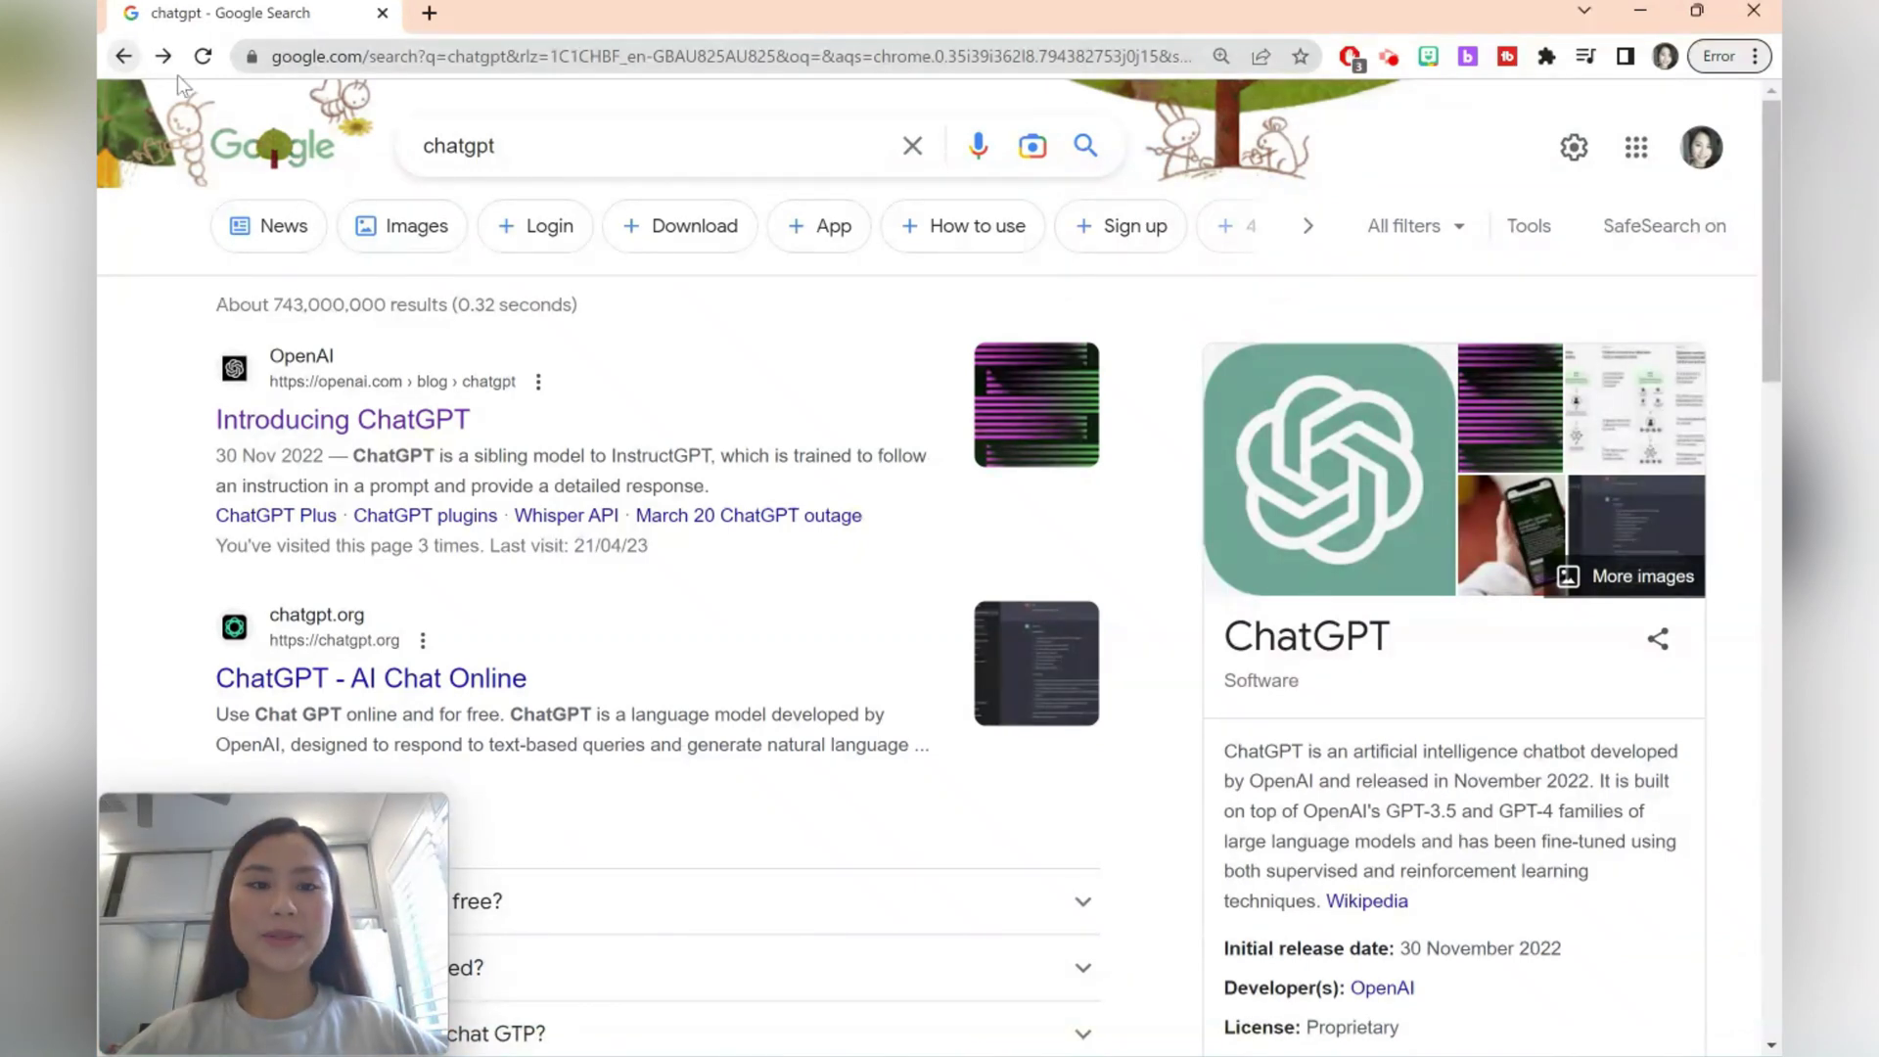
Step: Open OpenAI's 'Introducing ChatGPT' blog page from the Google results for chatgpt
click(365, 421)
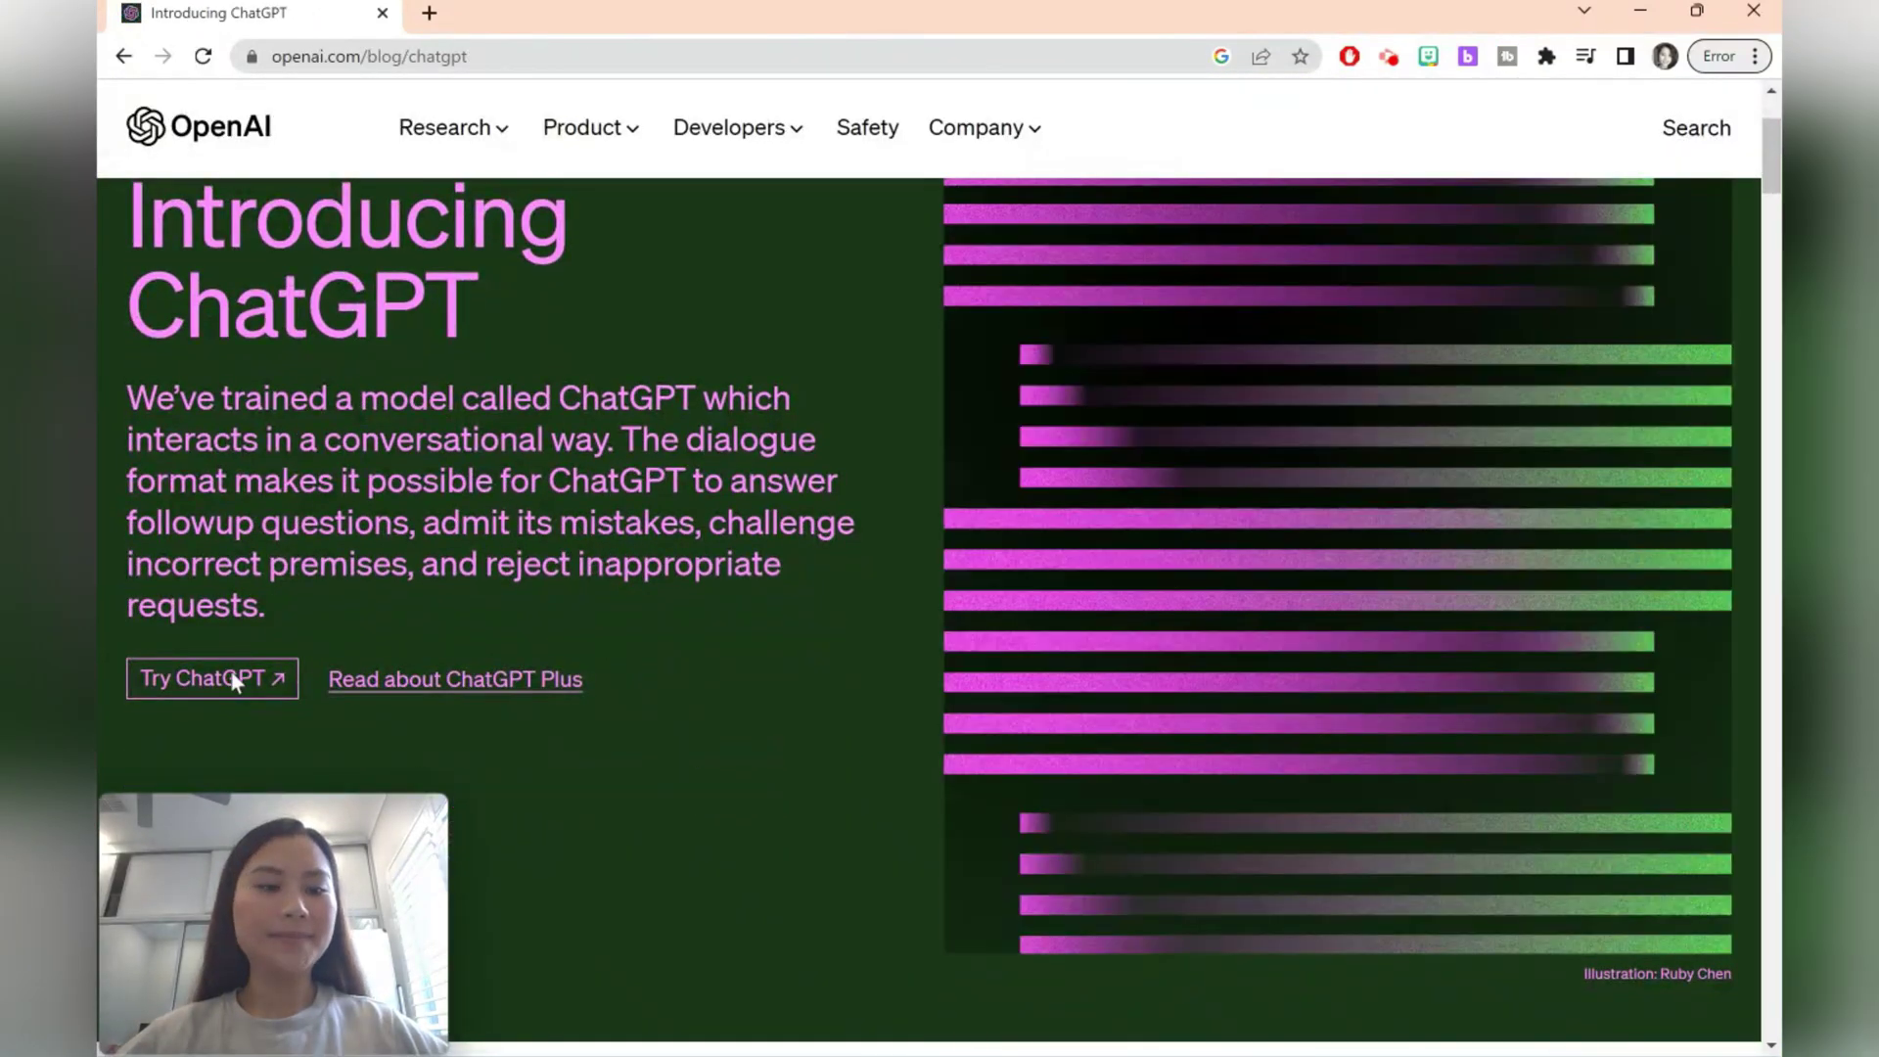
Step: Launch chat.openai.com in a new tab from 'Try ChatGPT' and focus its message box
click(233, 685)
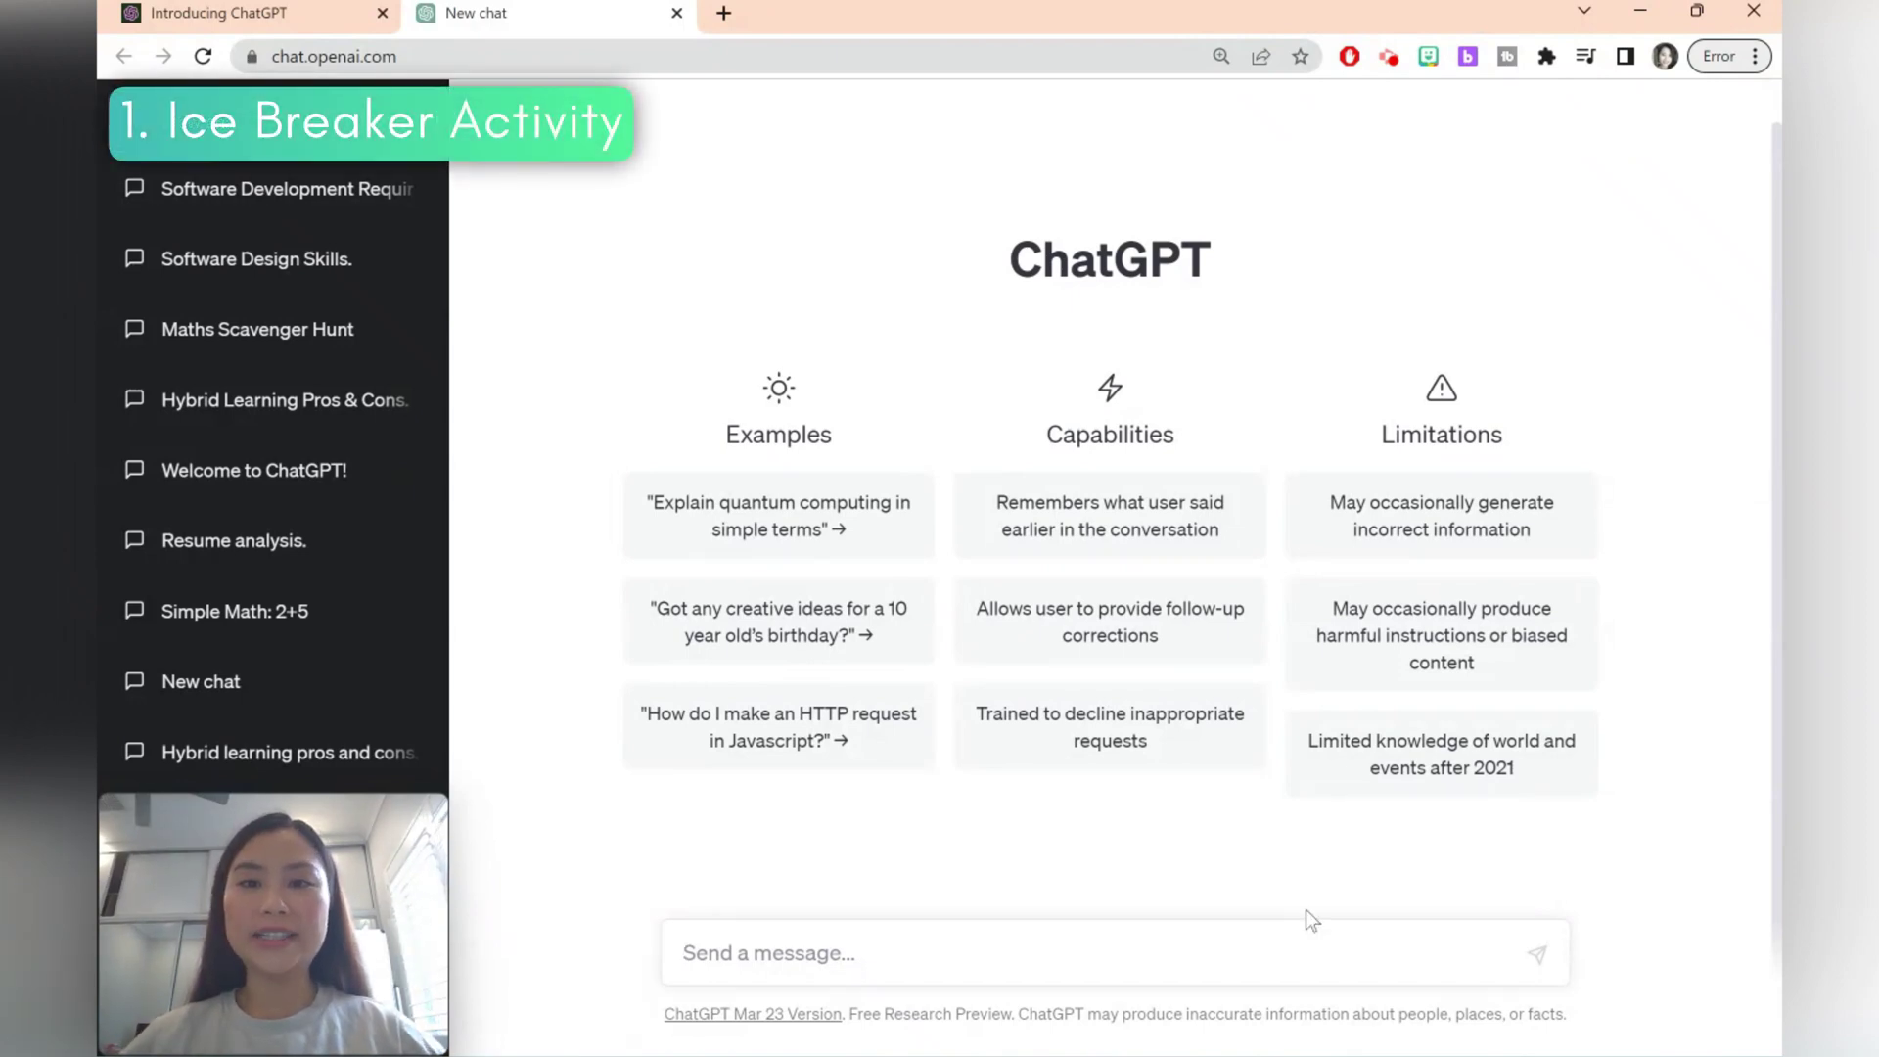
click(816, 954)
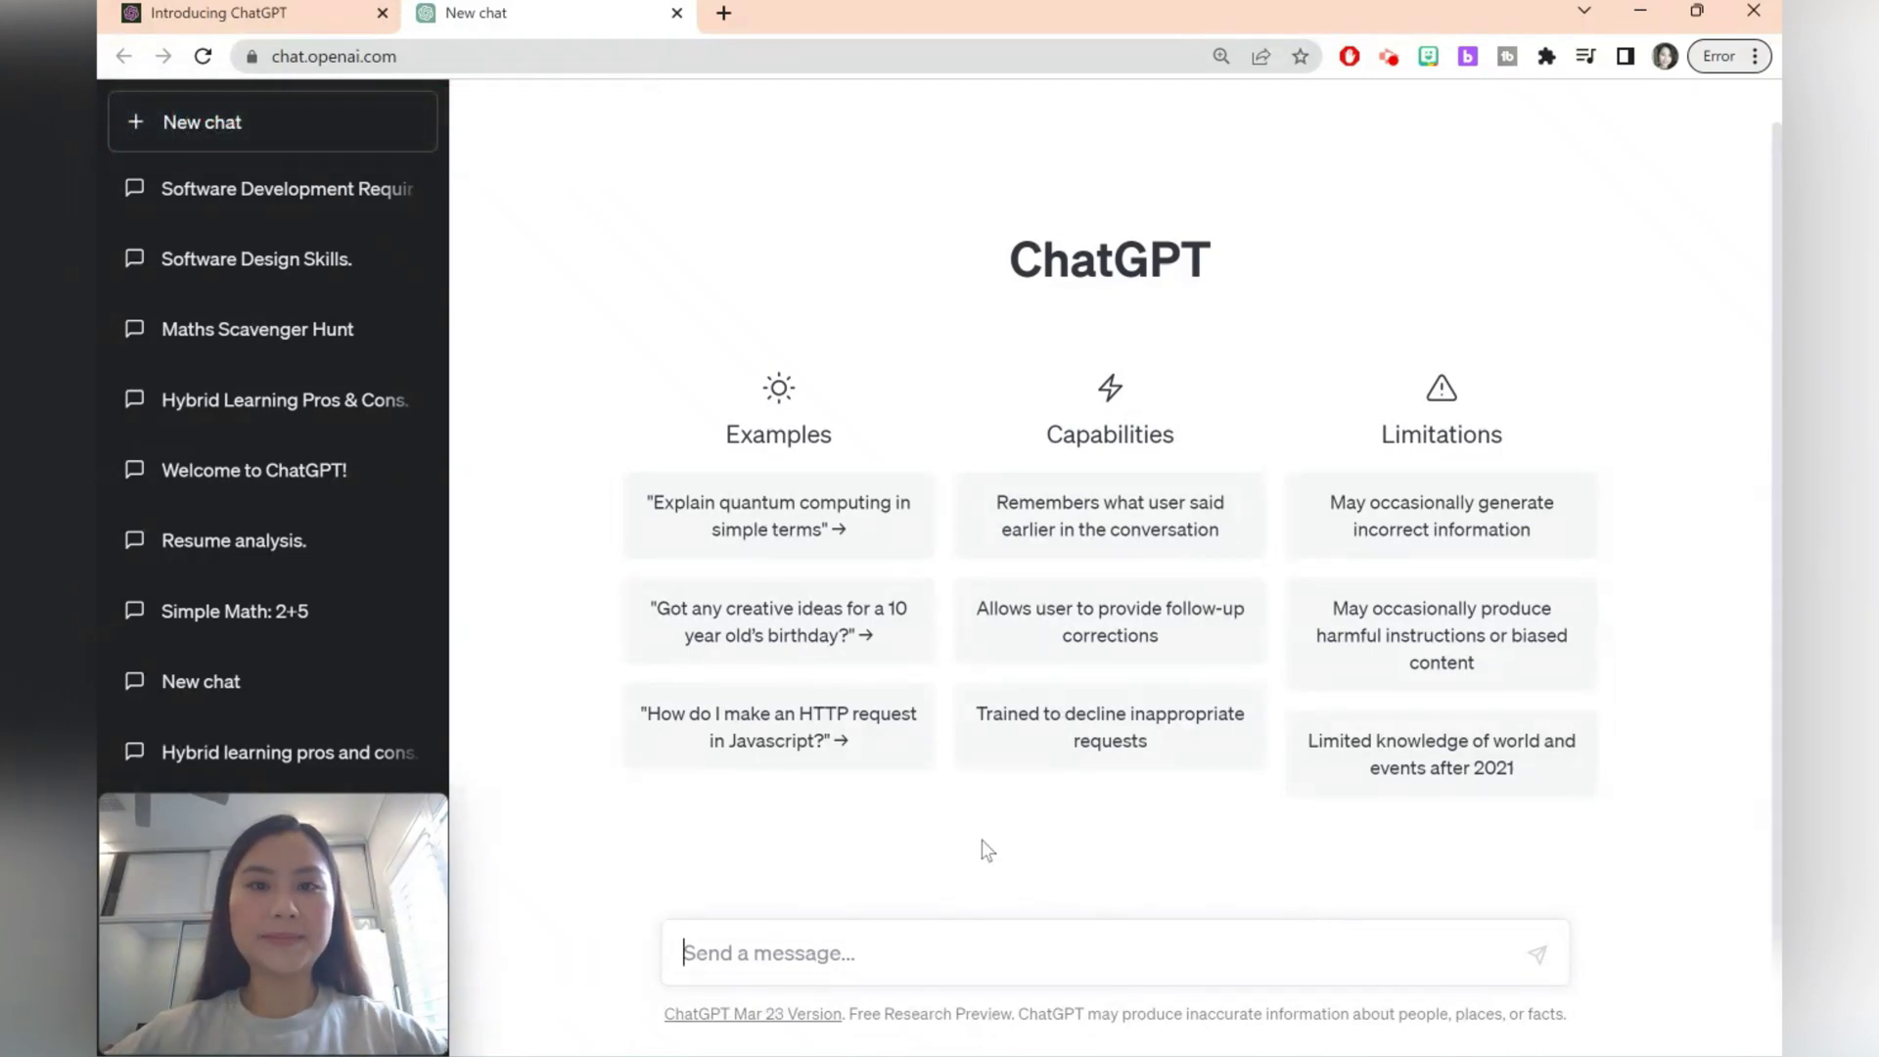
Step: Ask for an icebreaker activity for a year 8 maths class, then paste that prompt into a new message
text(Create )
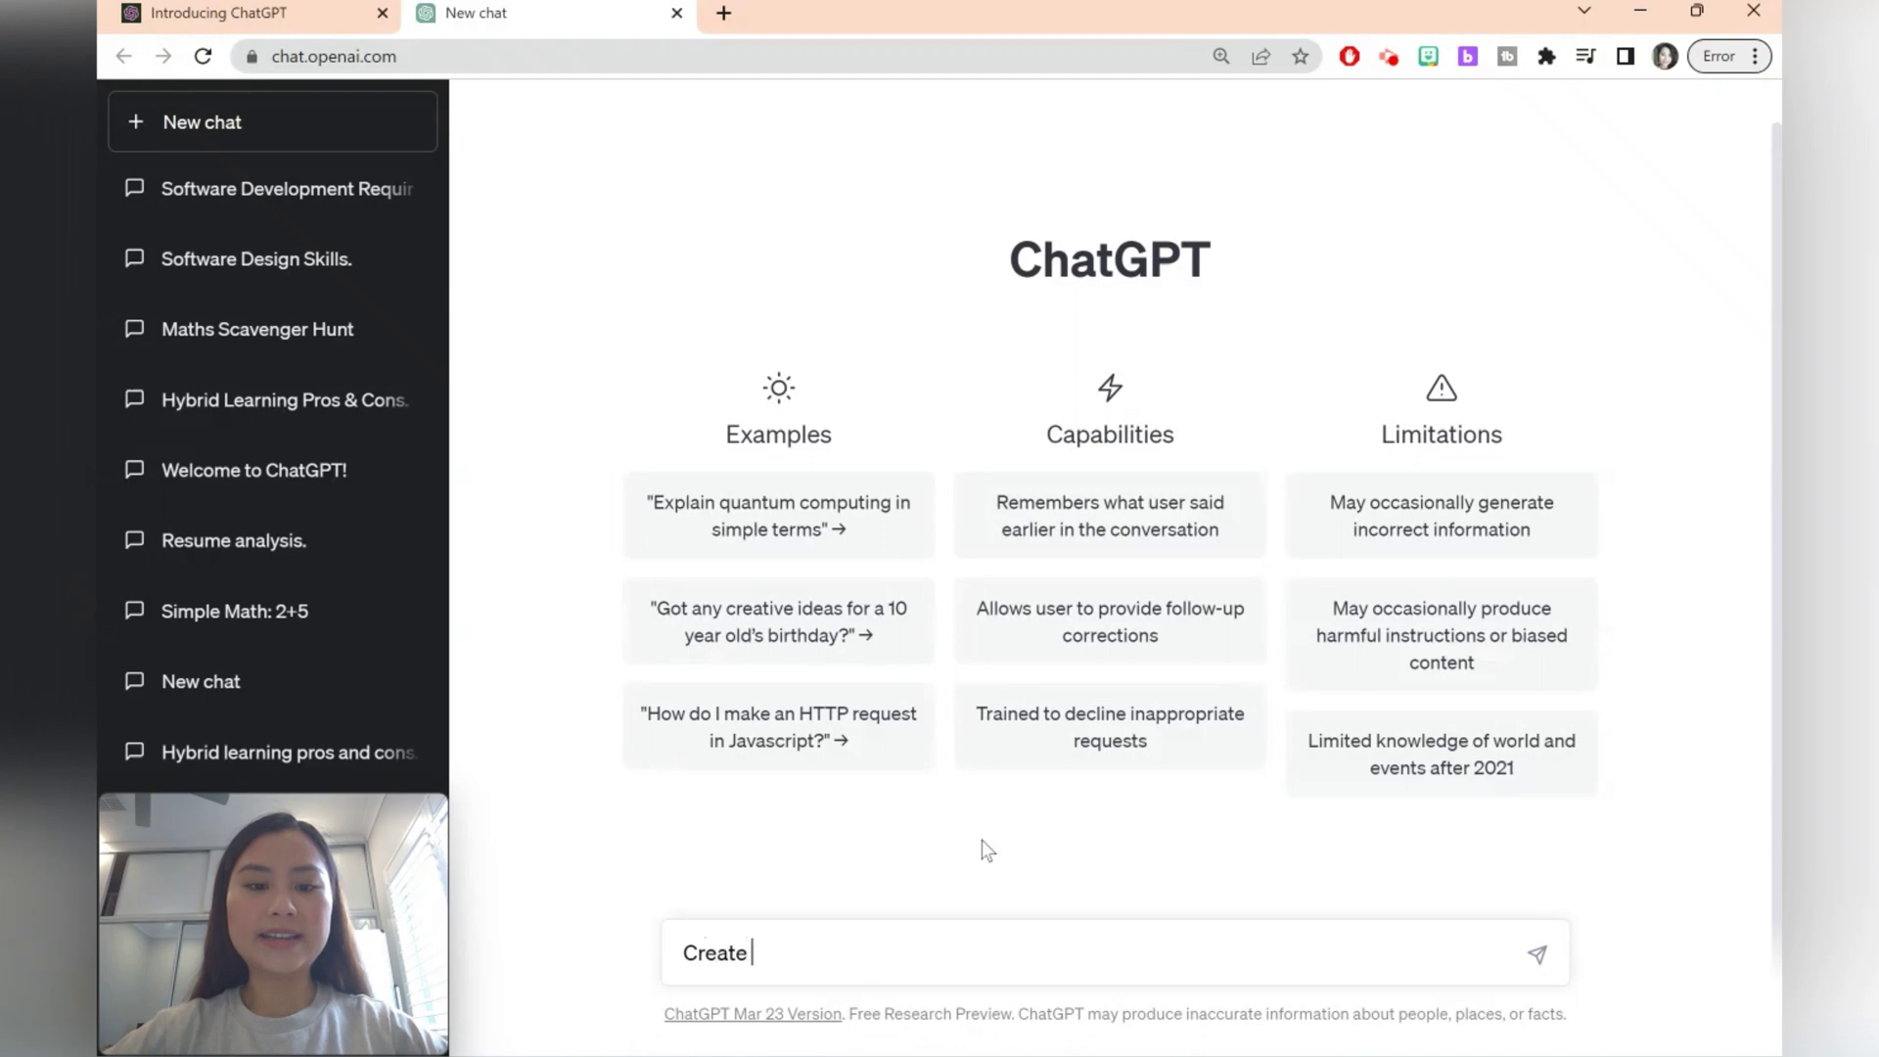
text(an icebreak)
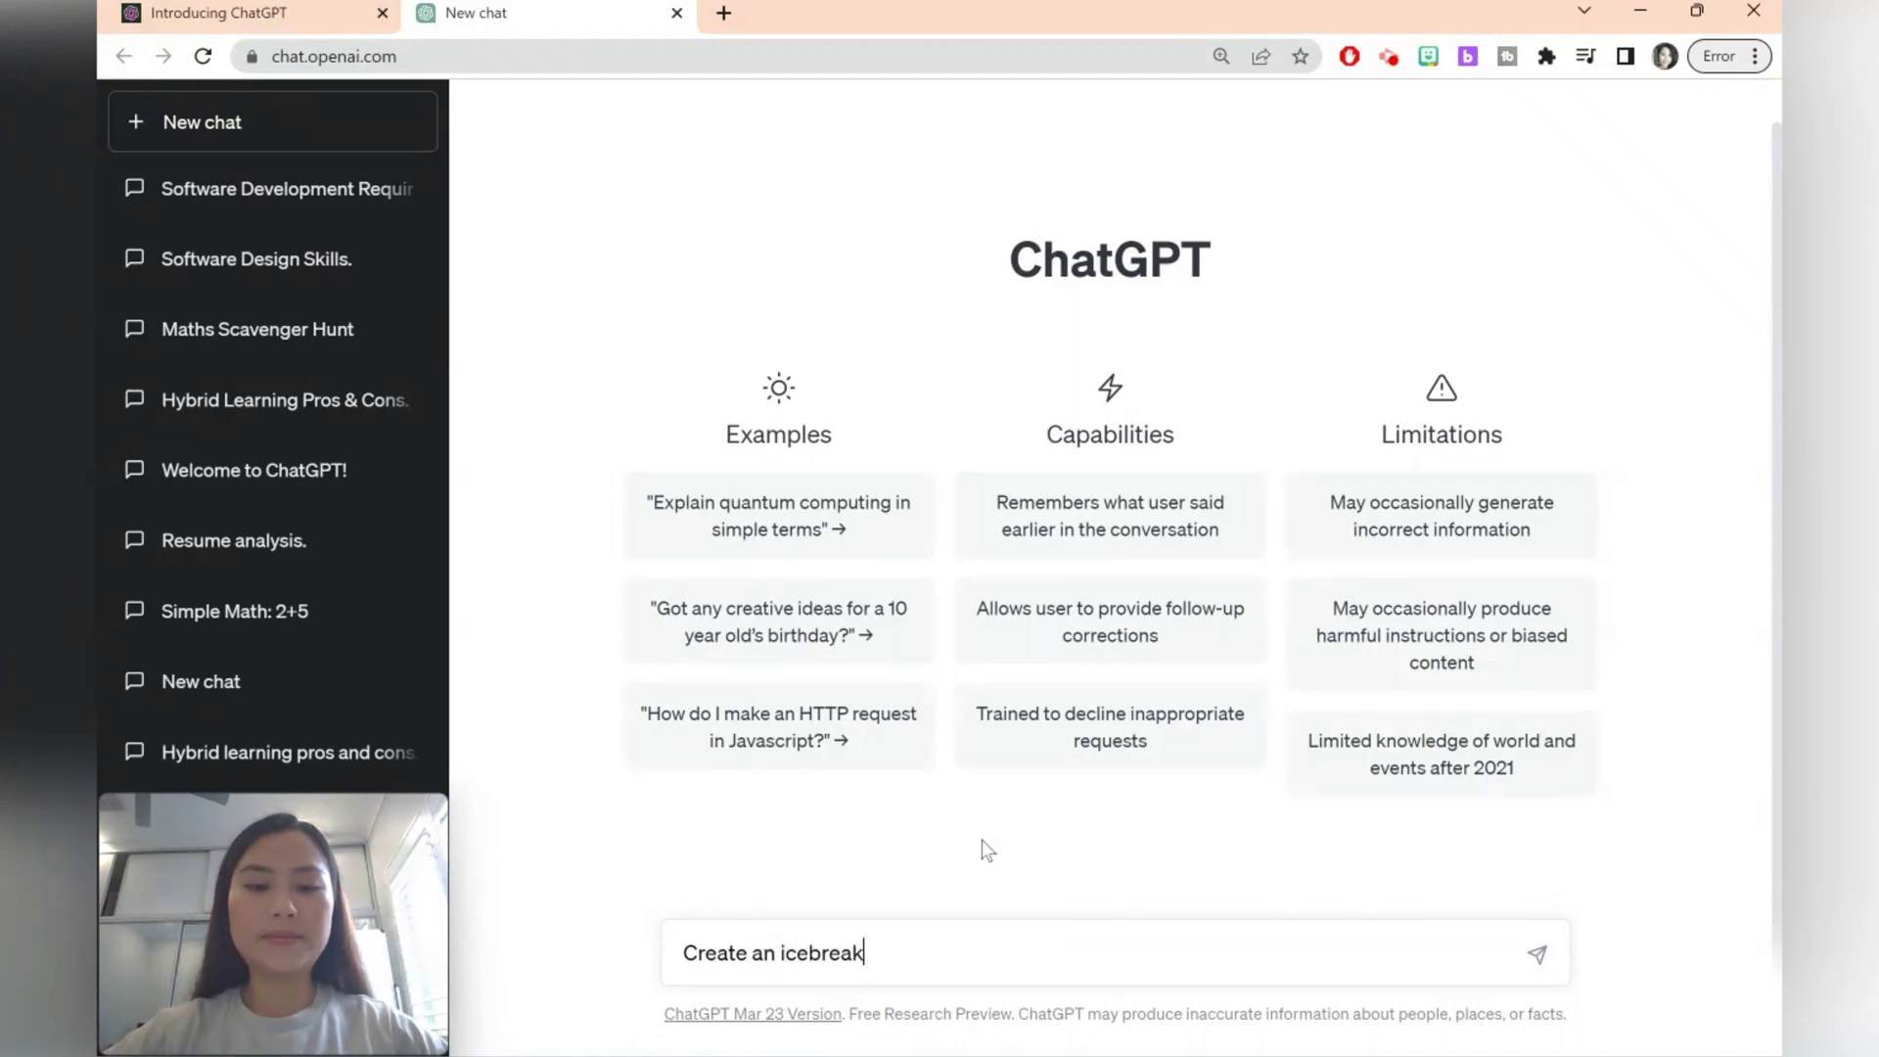
text(er activit)
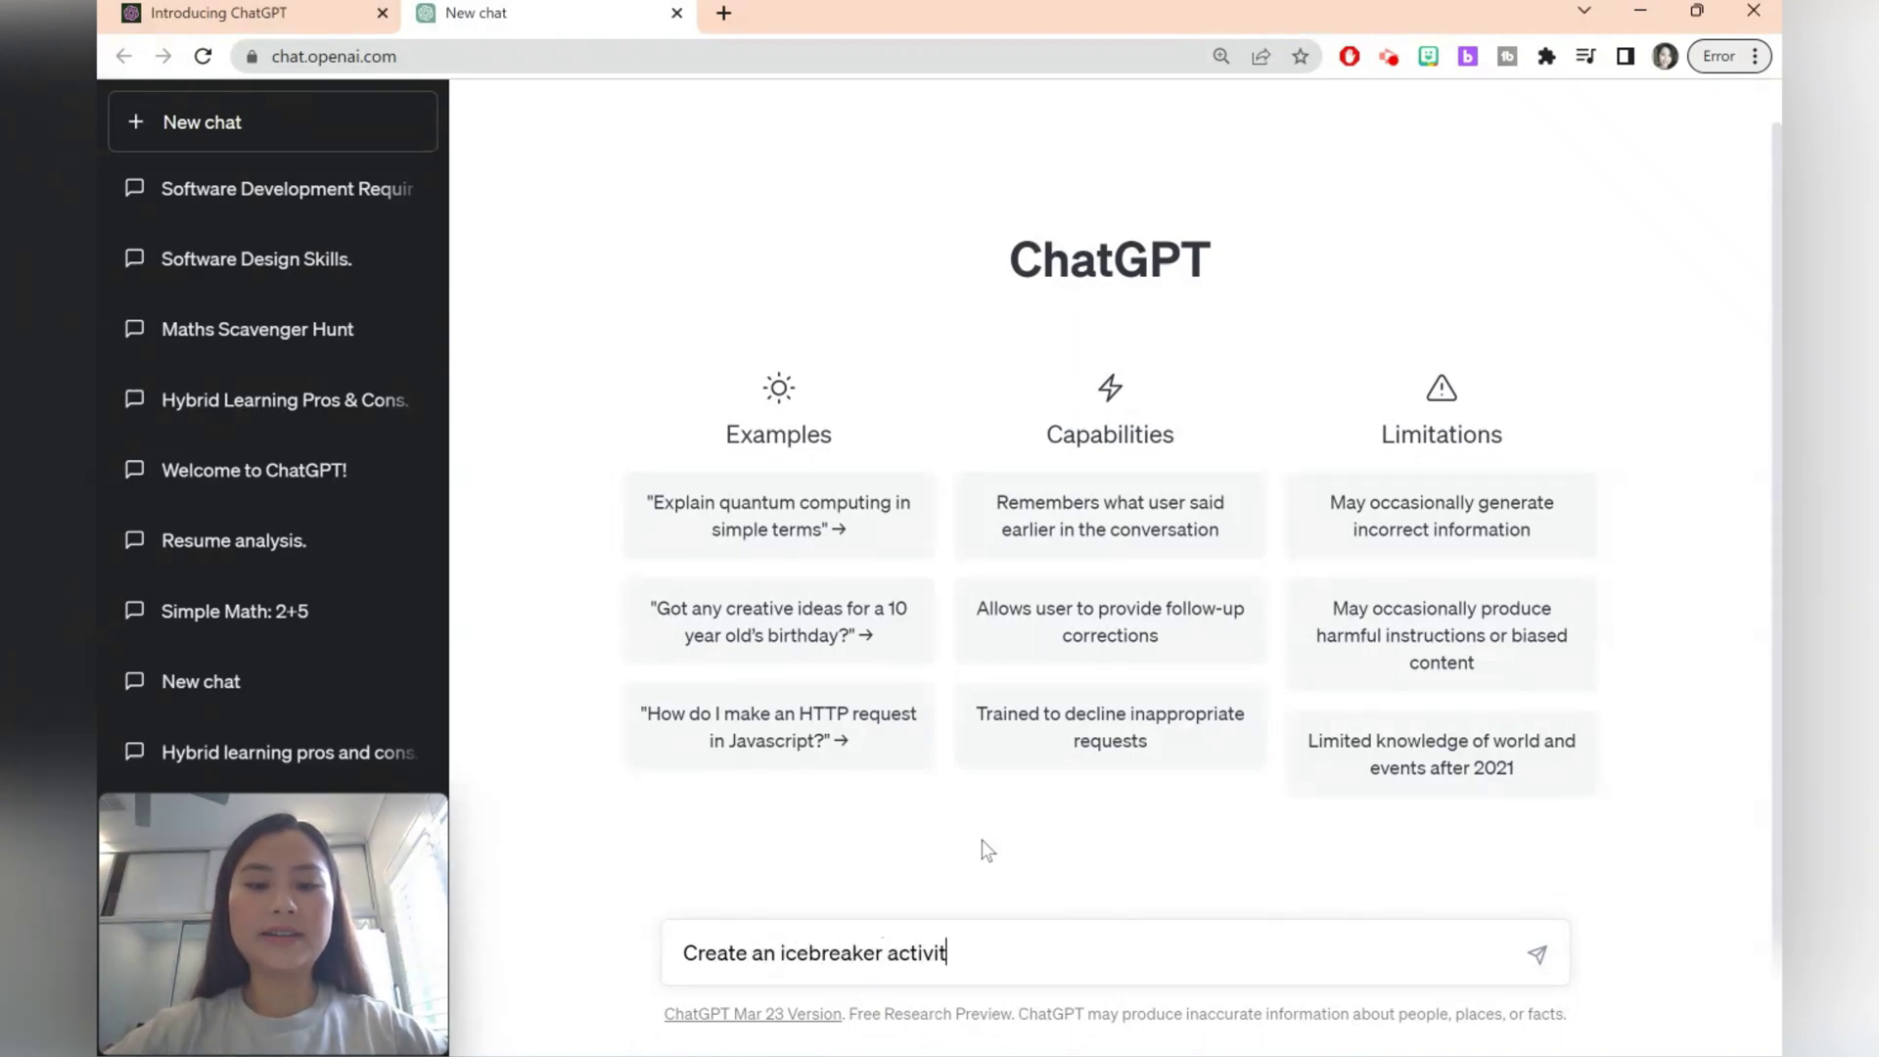
text(y for my year )
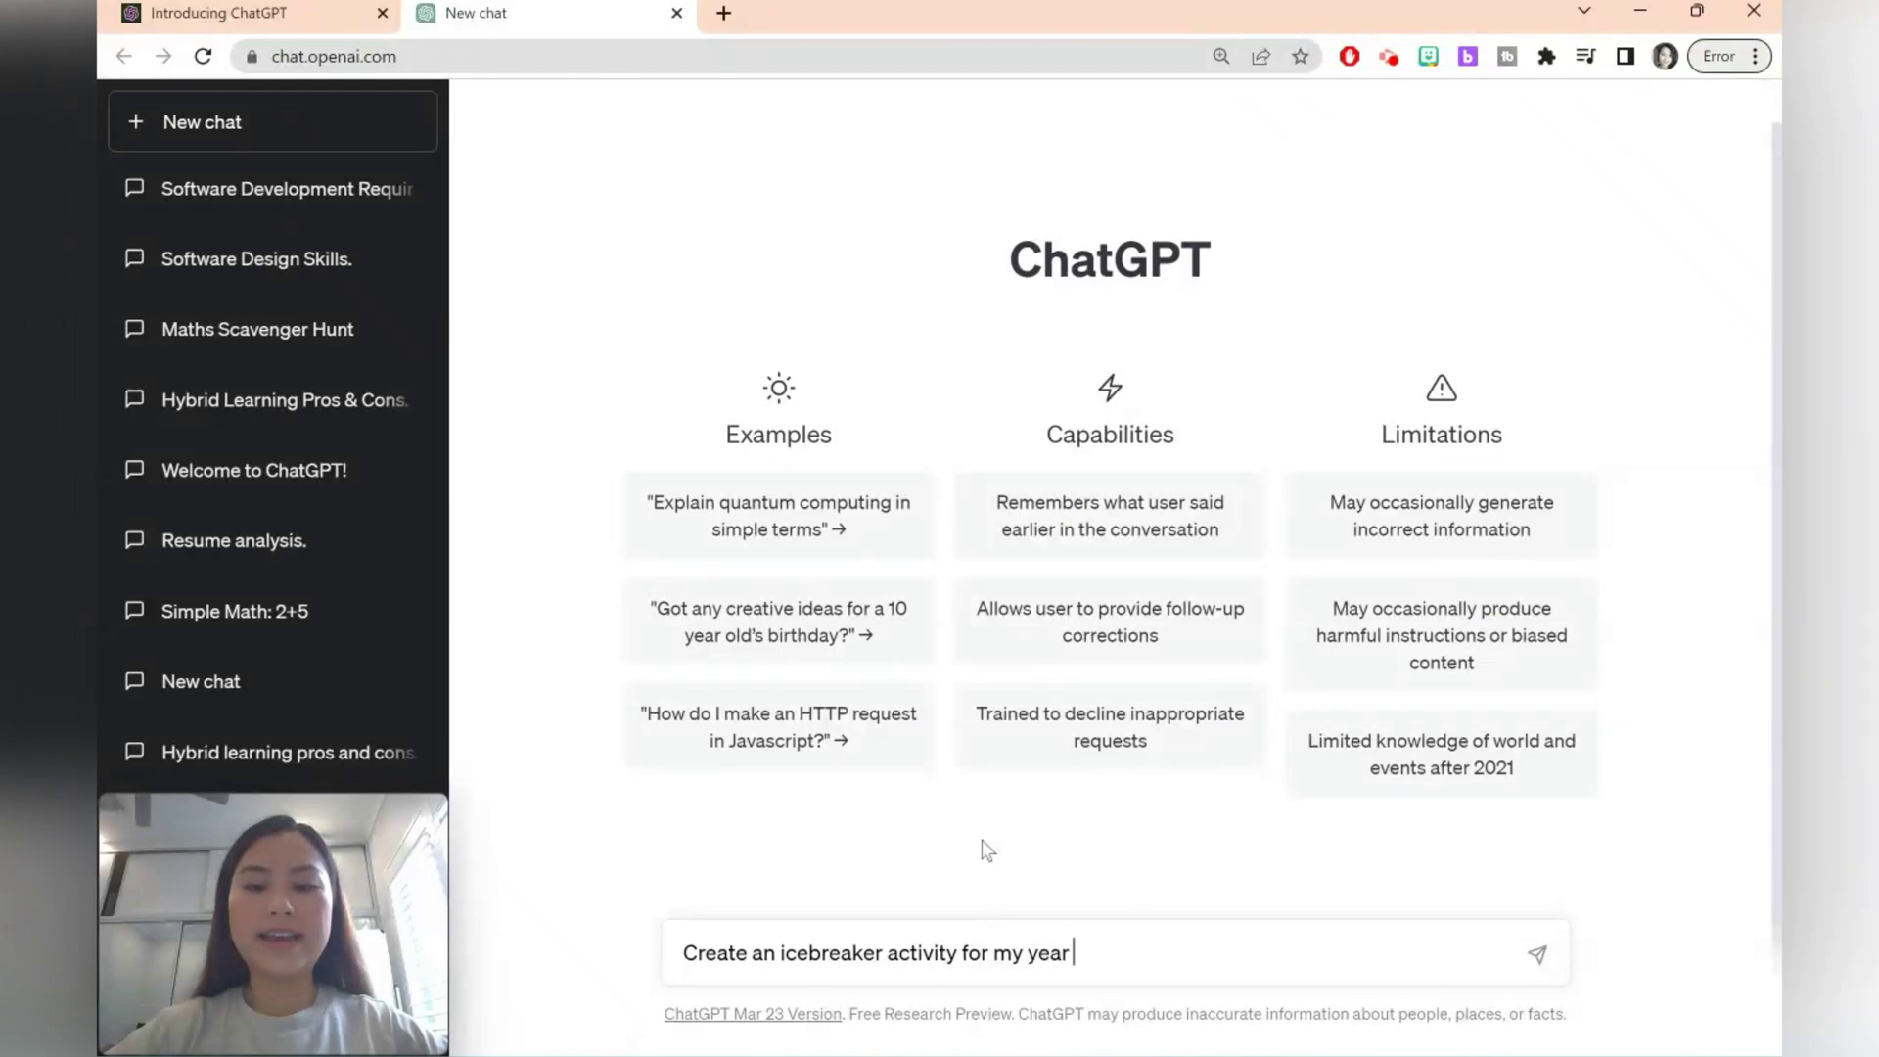
text(8 maths class)
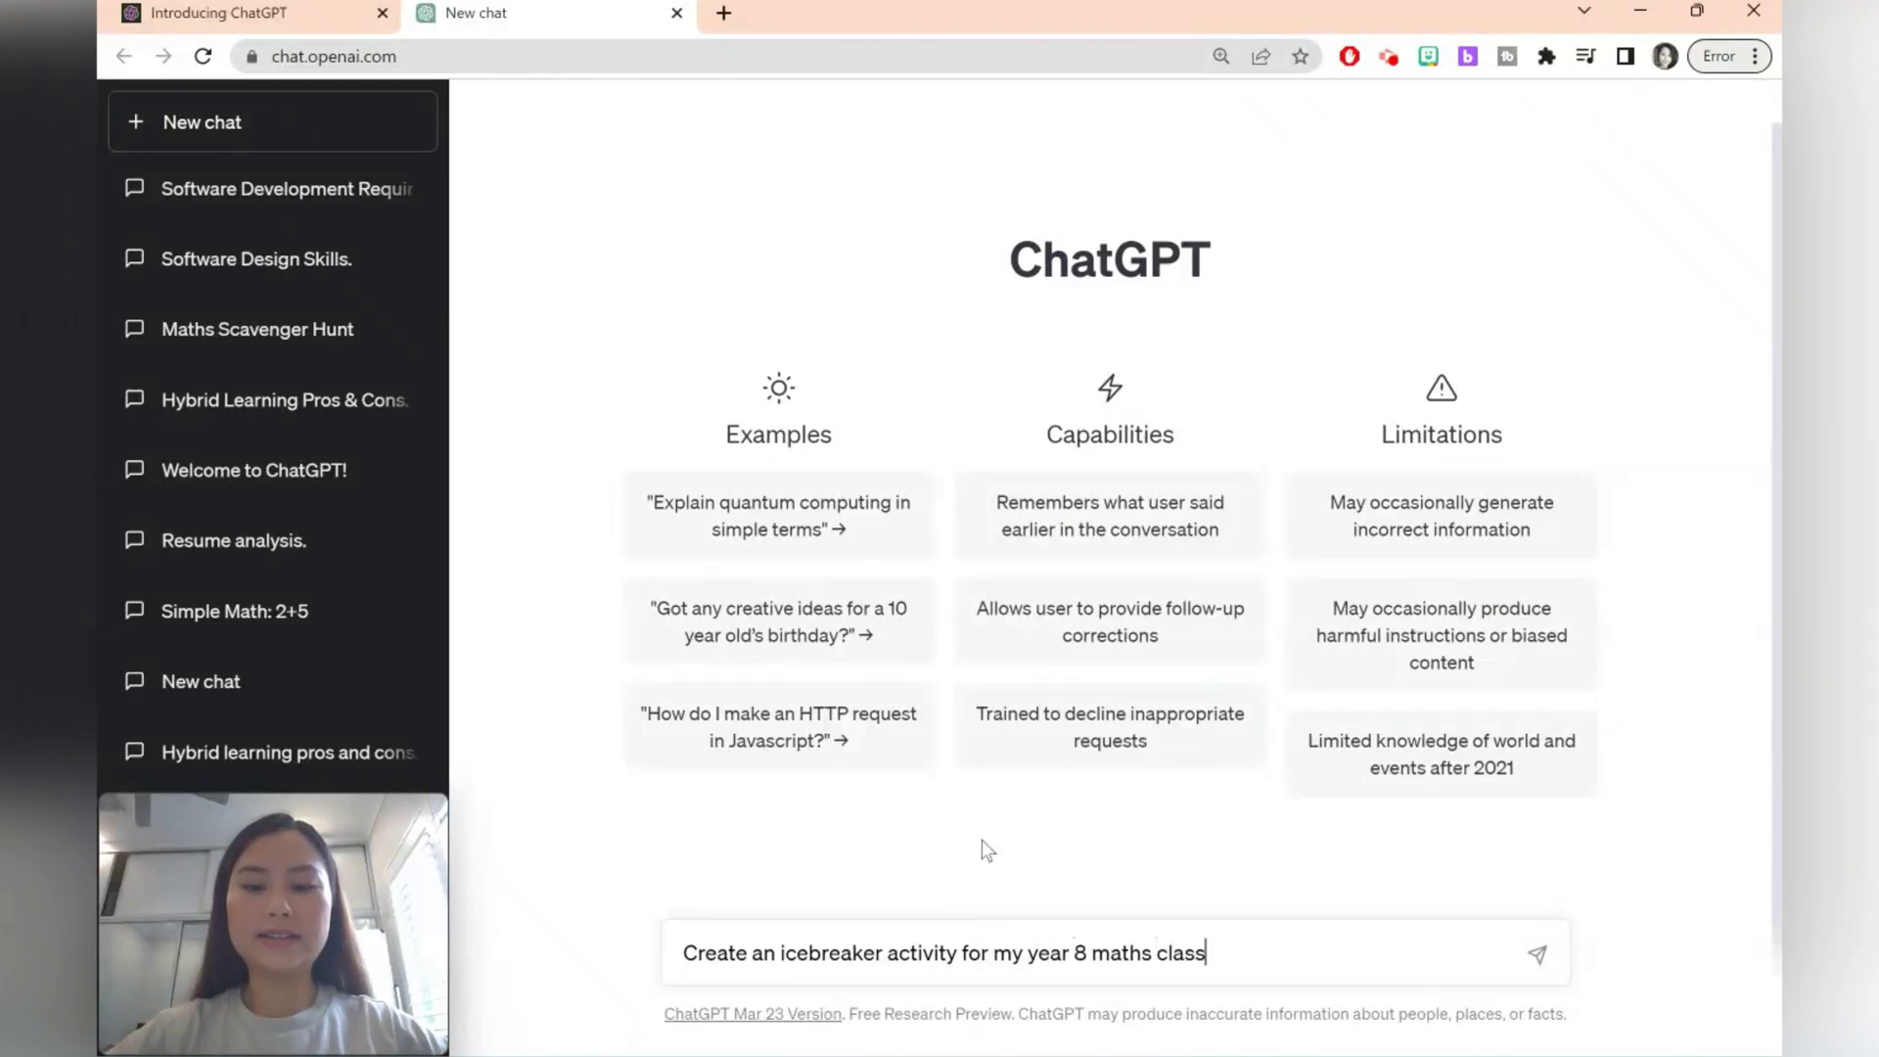
key(Return)
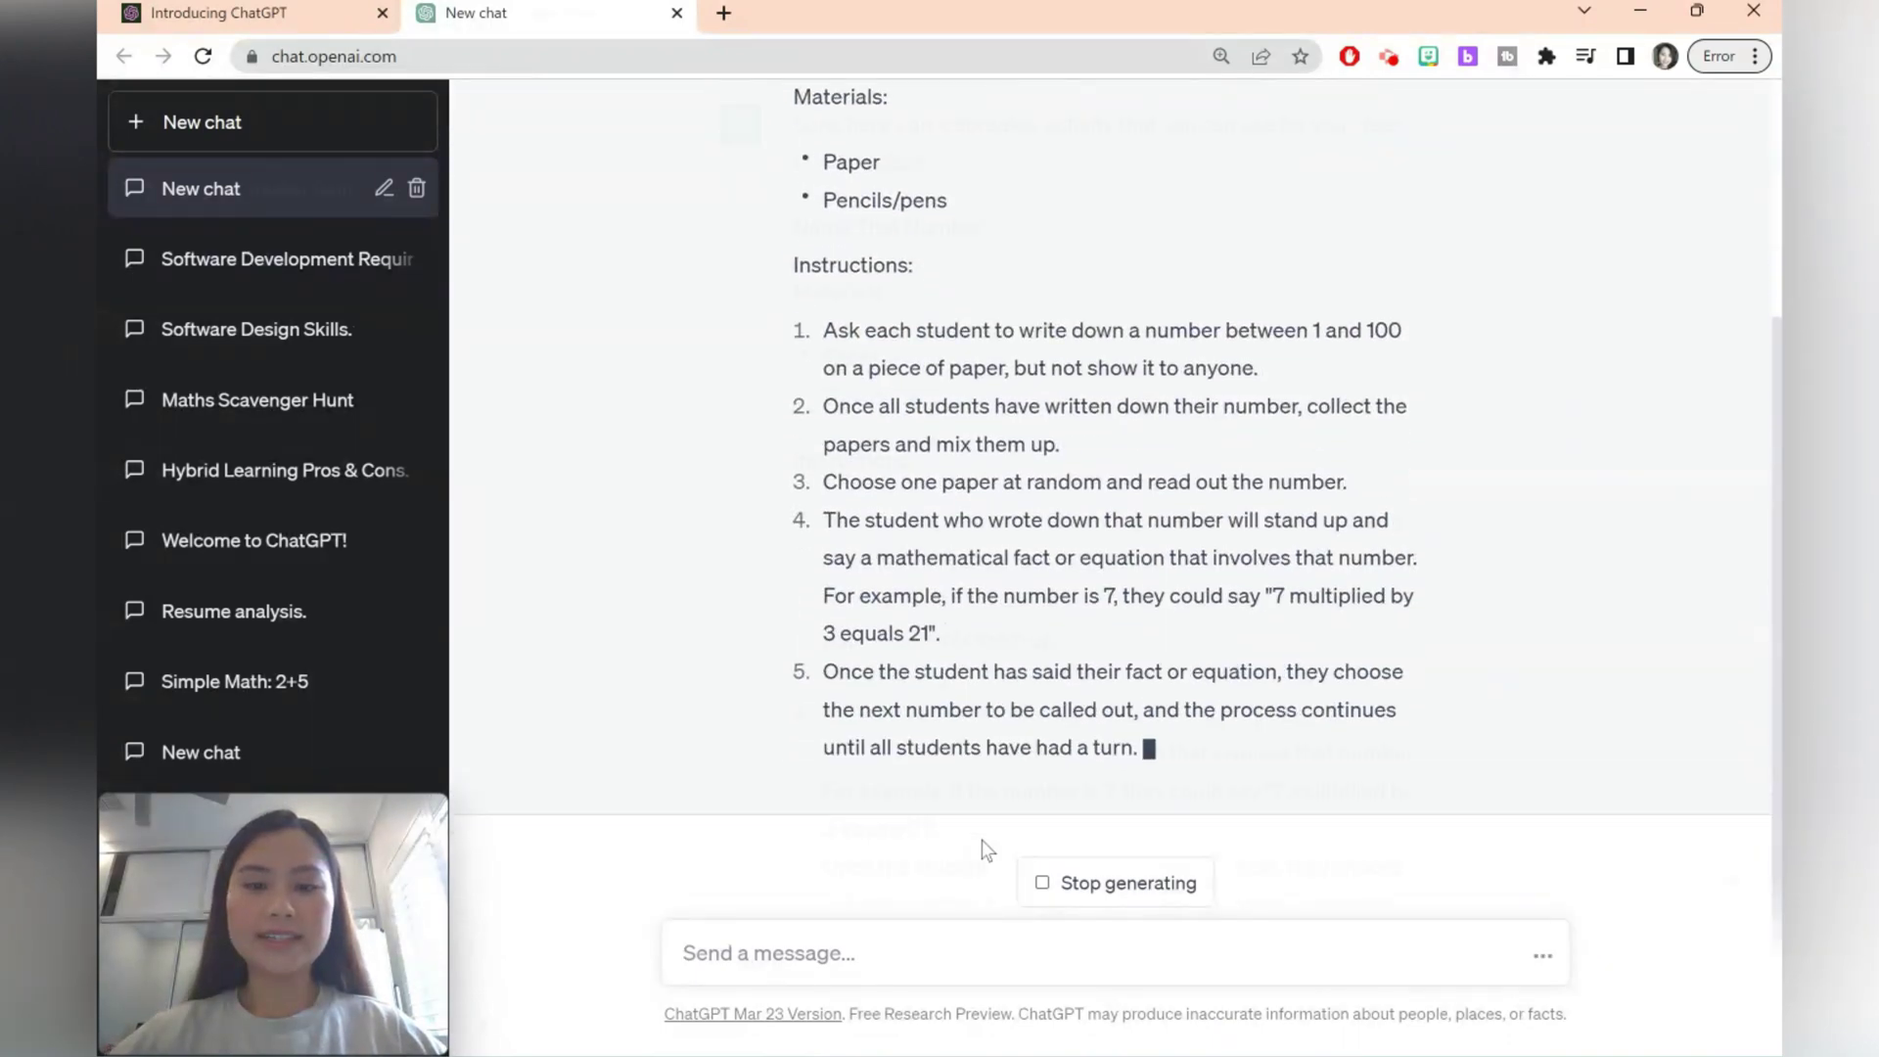
drag(1353, 141, 800, 142)
key(ctrl+c)
click(868, 944)
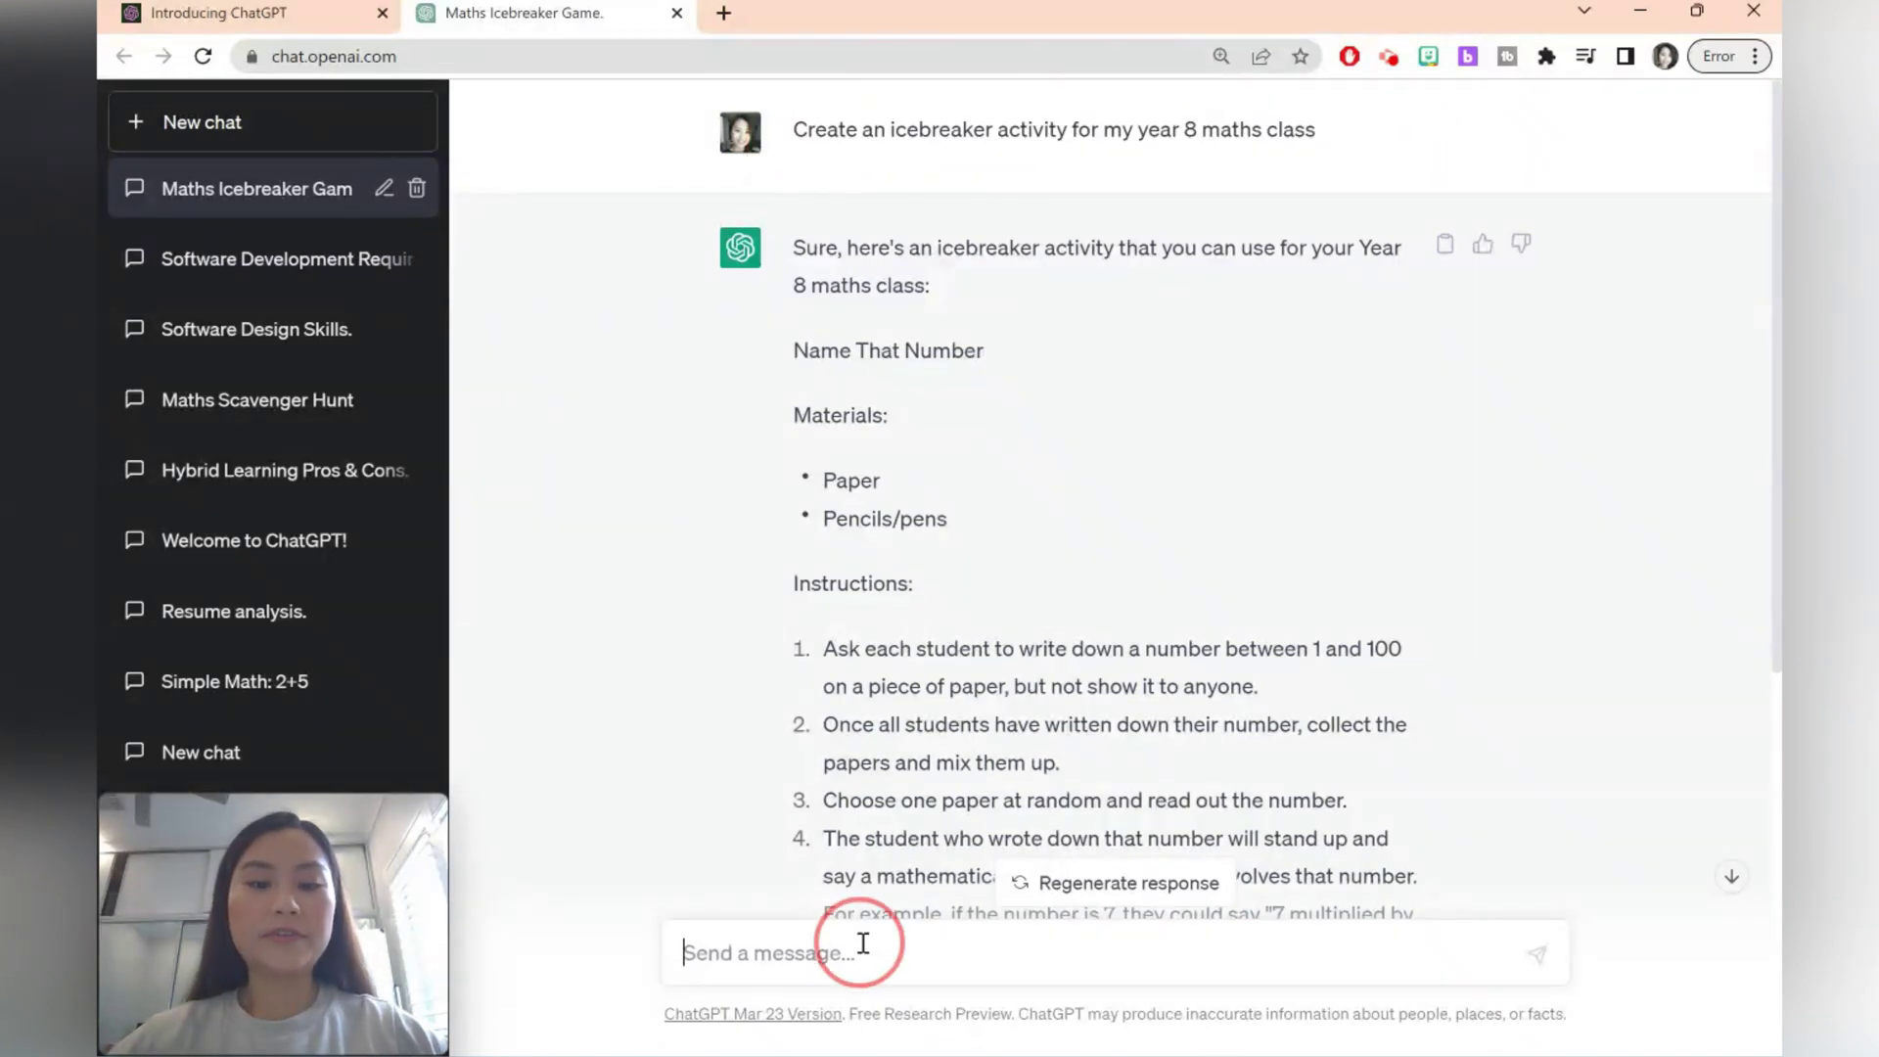
key(ctrl+v)
Step: Reword the prompt to request a 5 min icebreaker and review the Maths Scavenger Hunt reply
click(777, 954)
key(BackSpace)
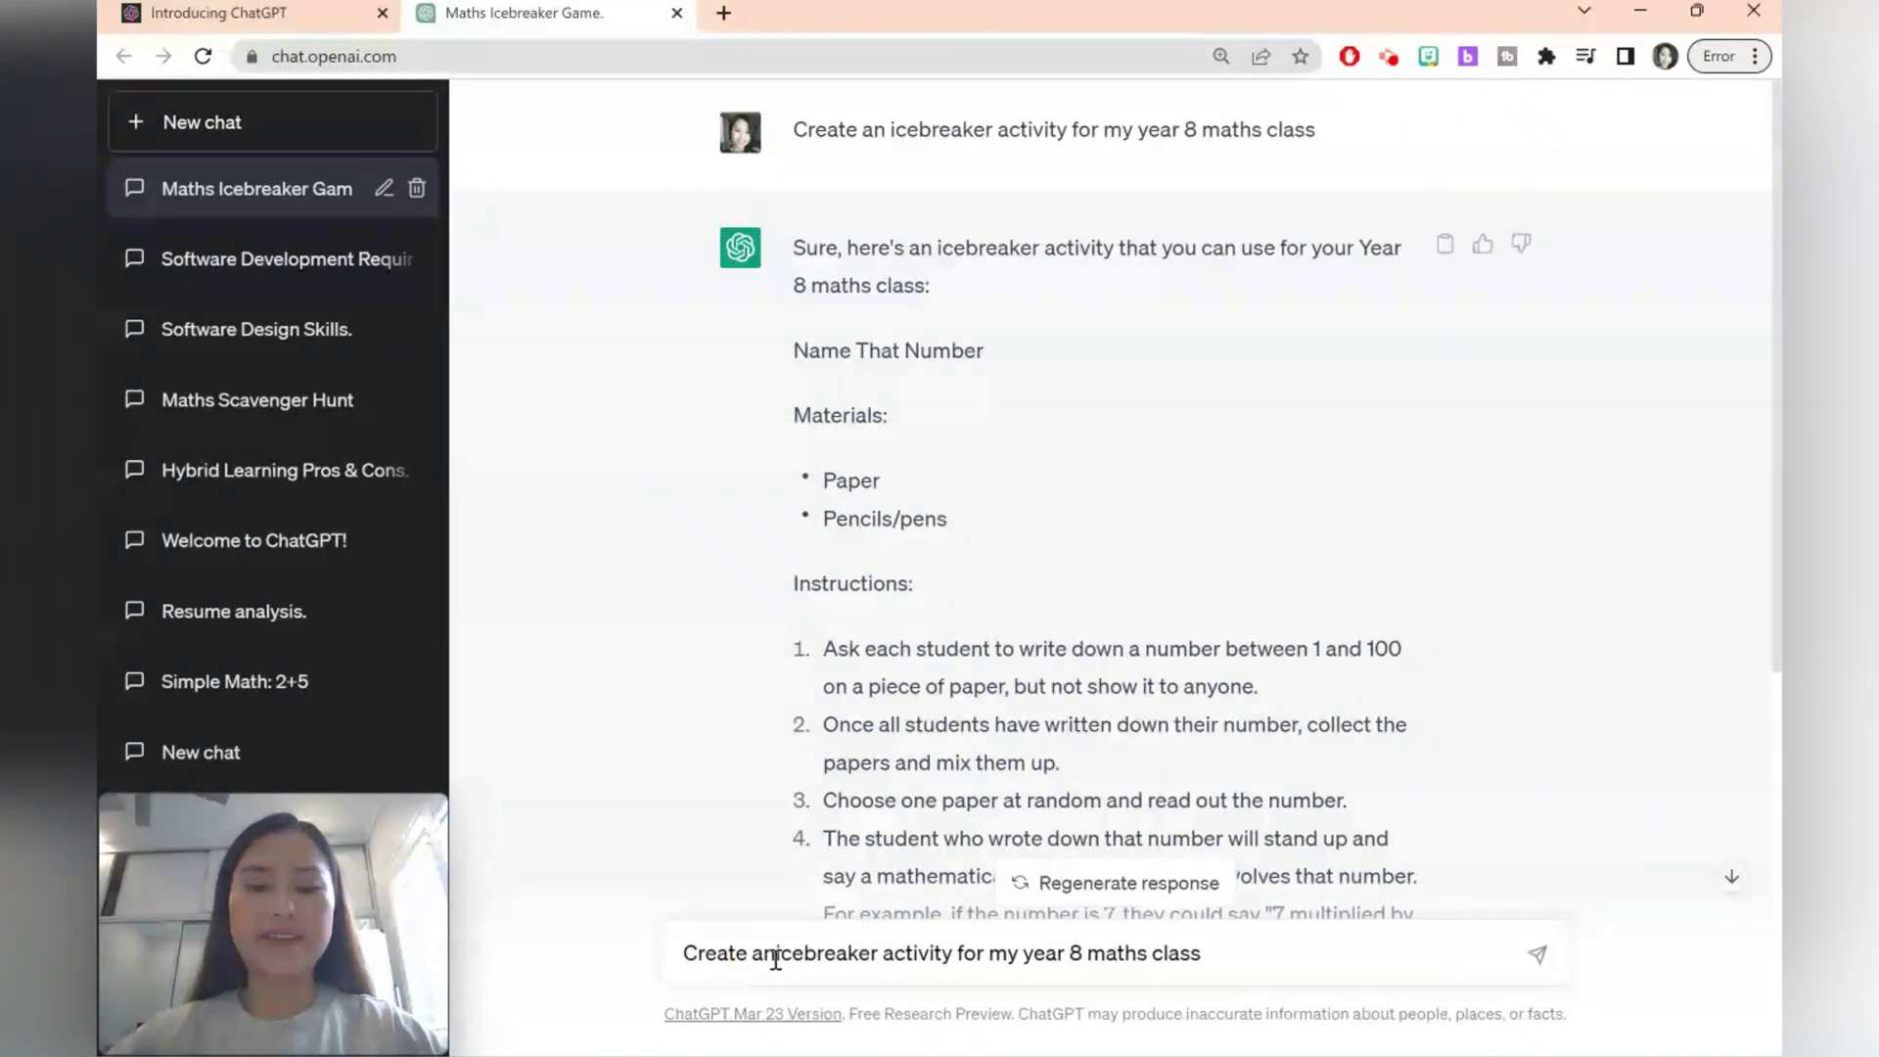
text(5 m)
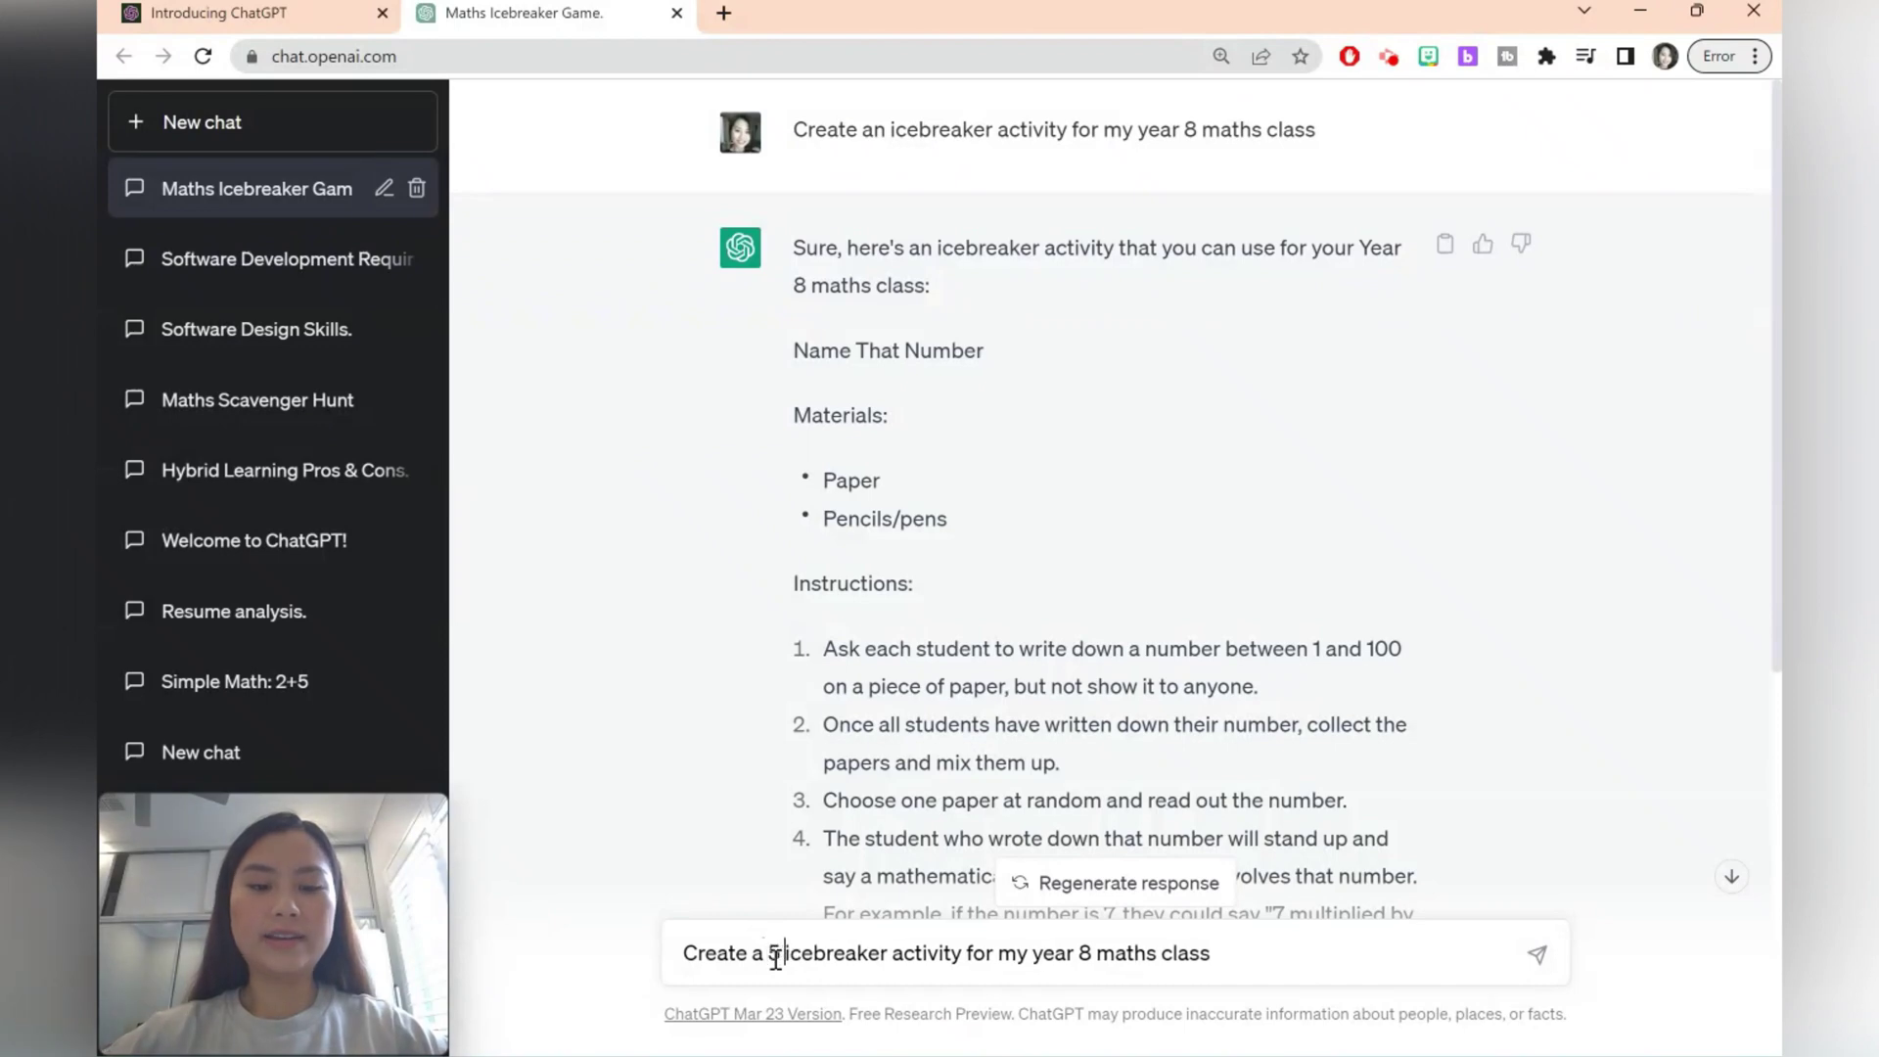
text(in)
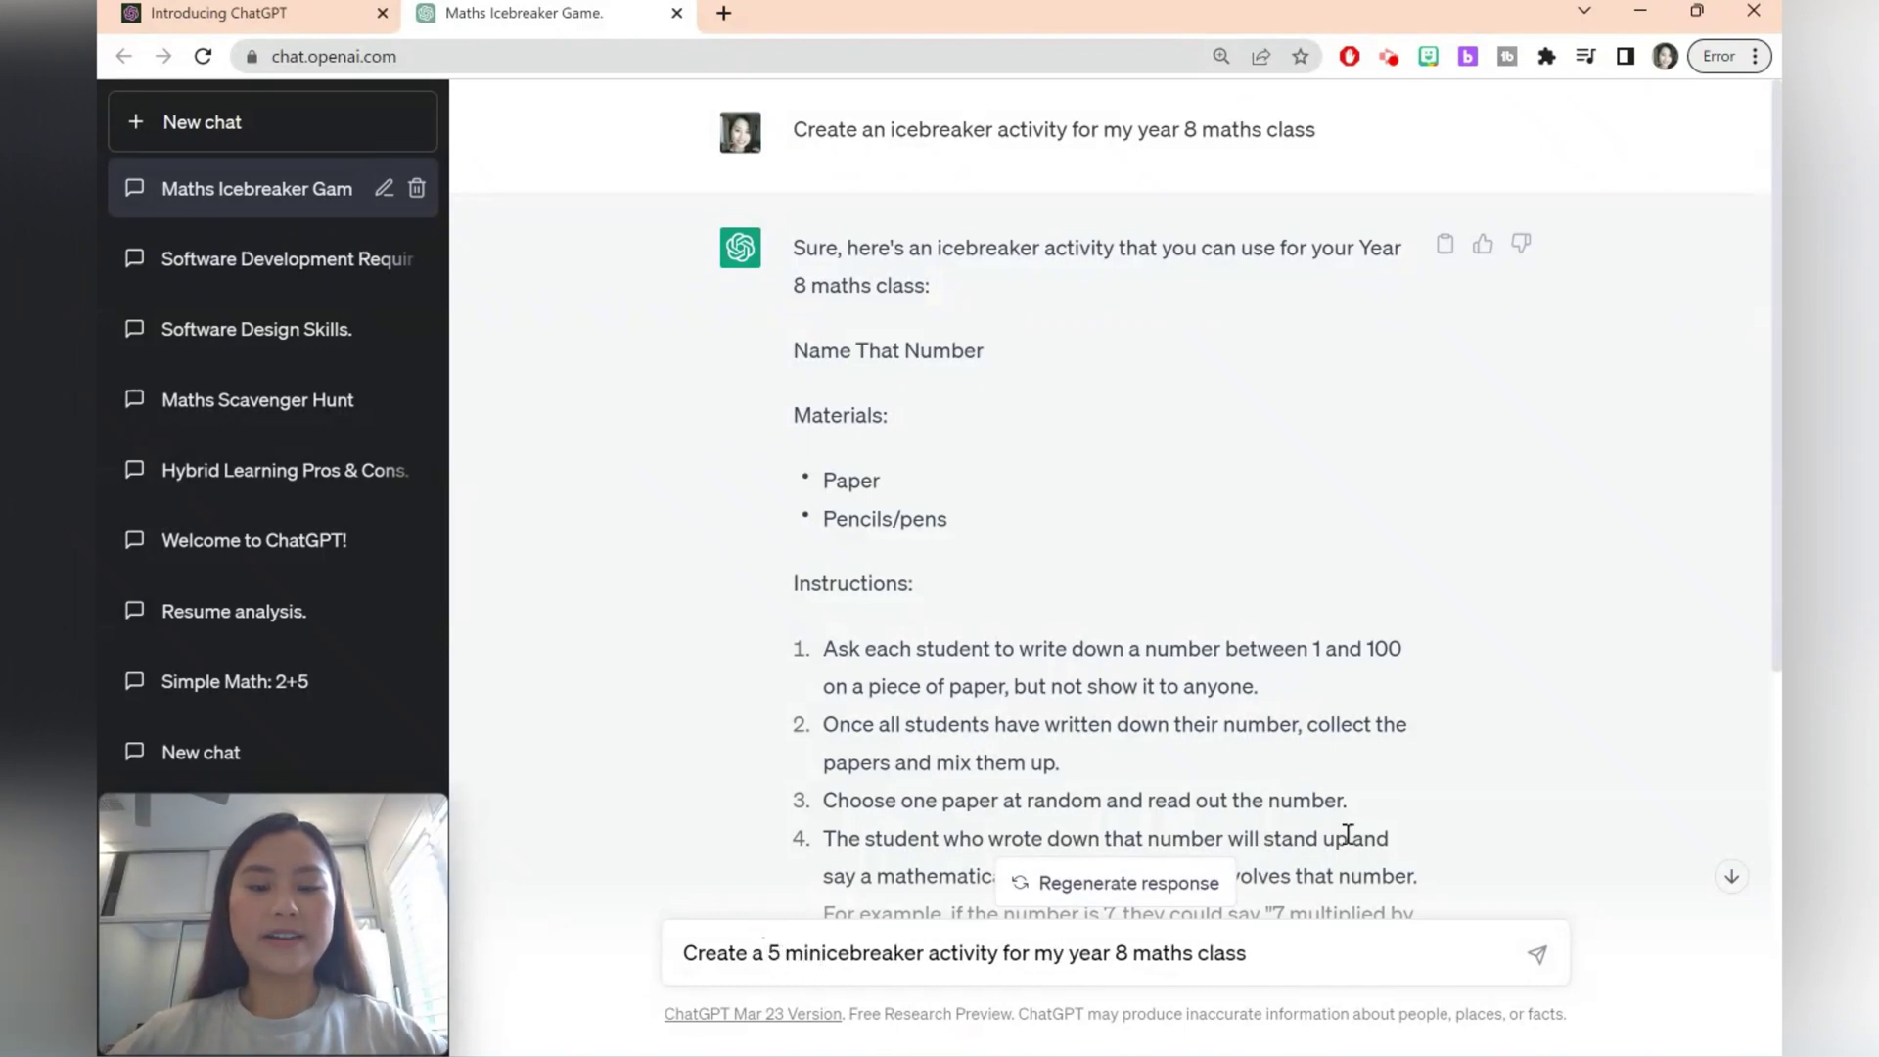
key(Return)
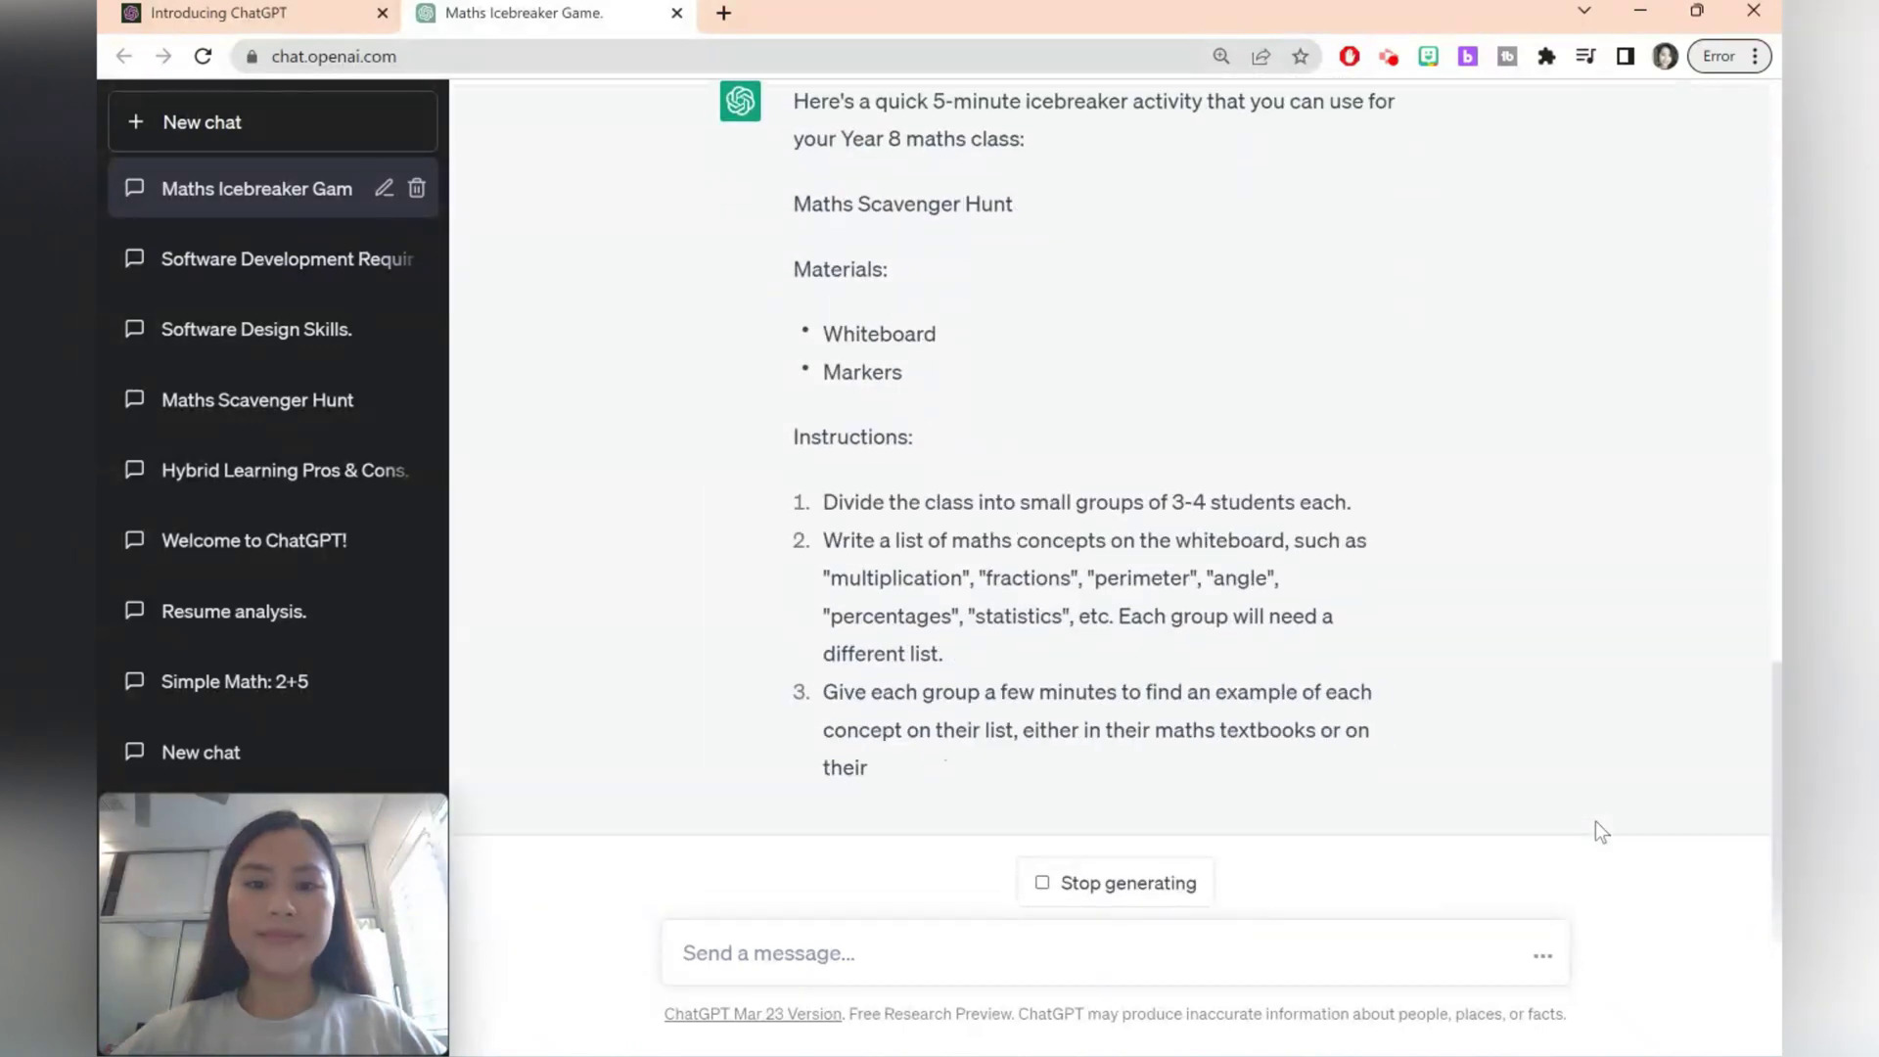
scroll(1583, 760, up, 3)
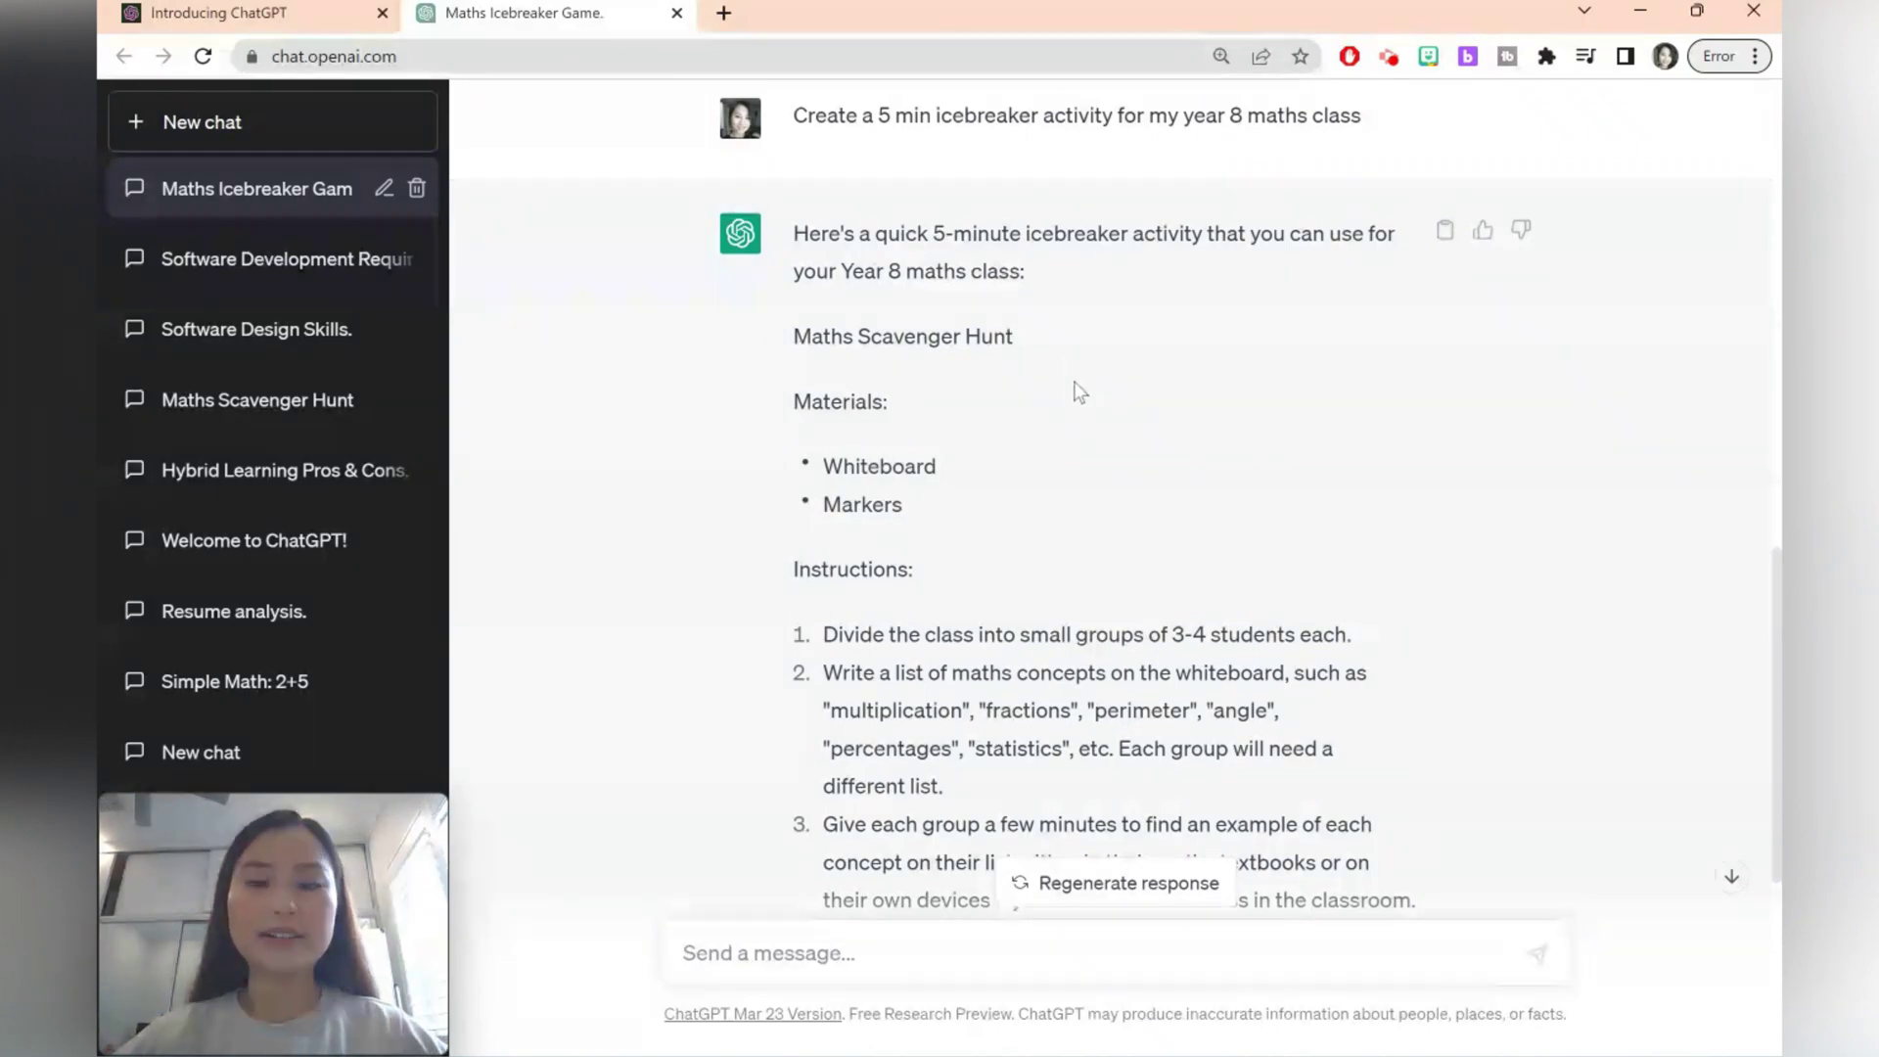
scroll(1077, 390, down, 5)
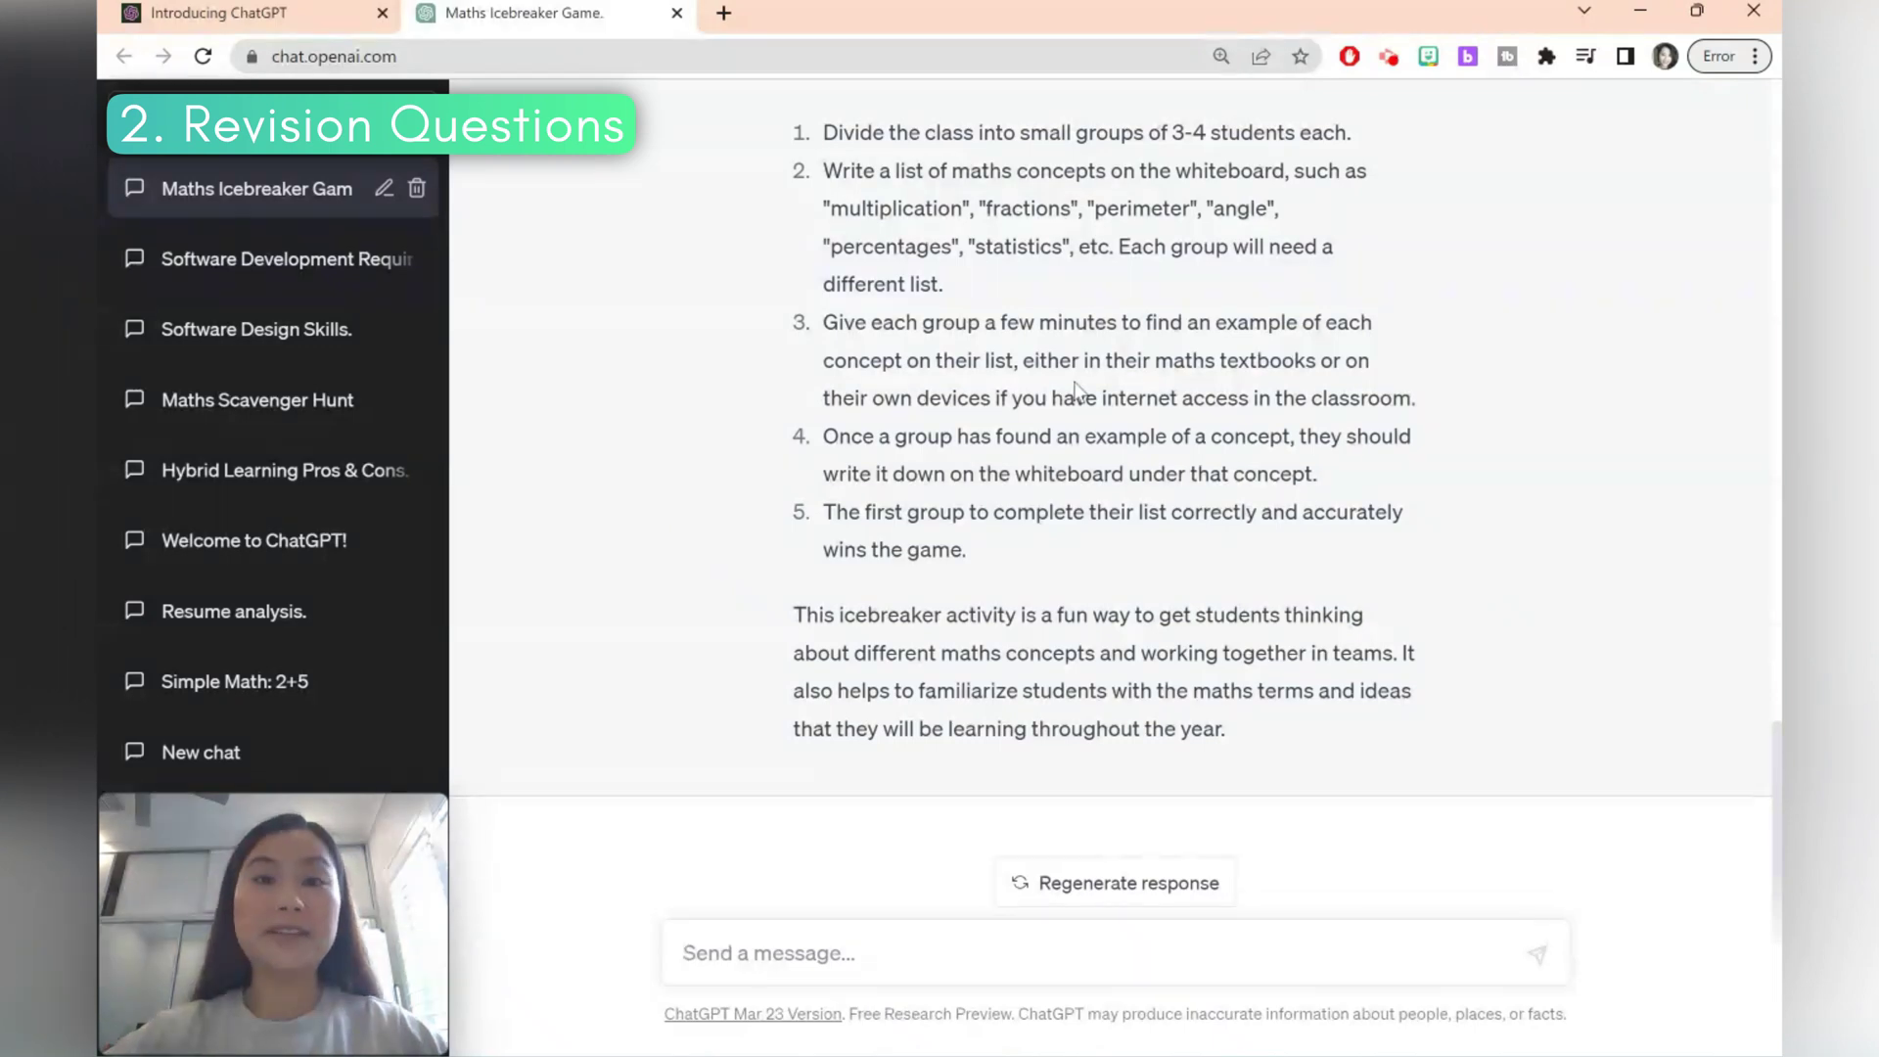
Step: Send 'Create 5 review questions for the year 7 topic of fractions'
text(Create)
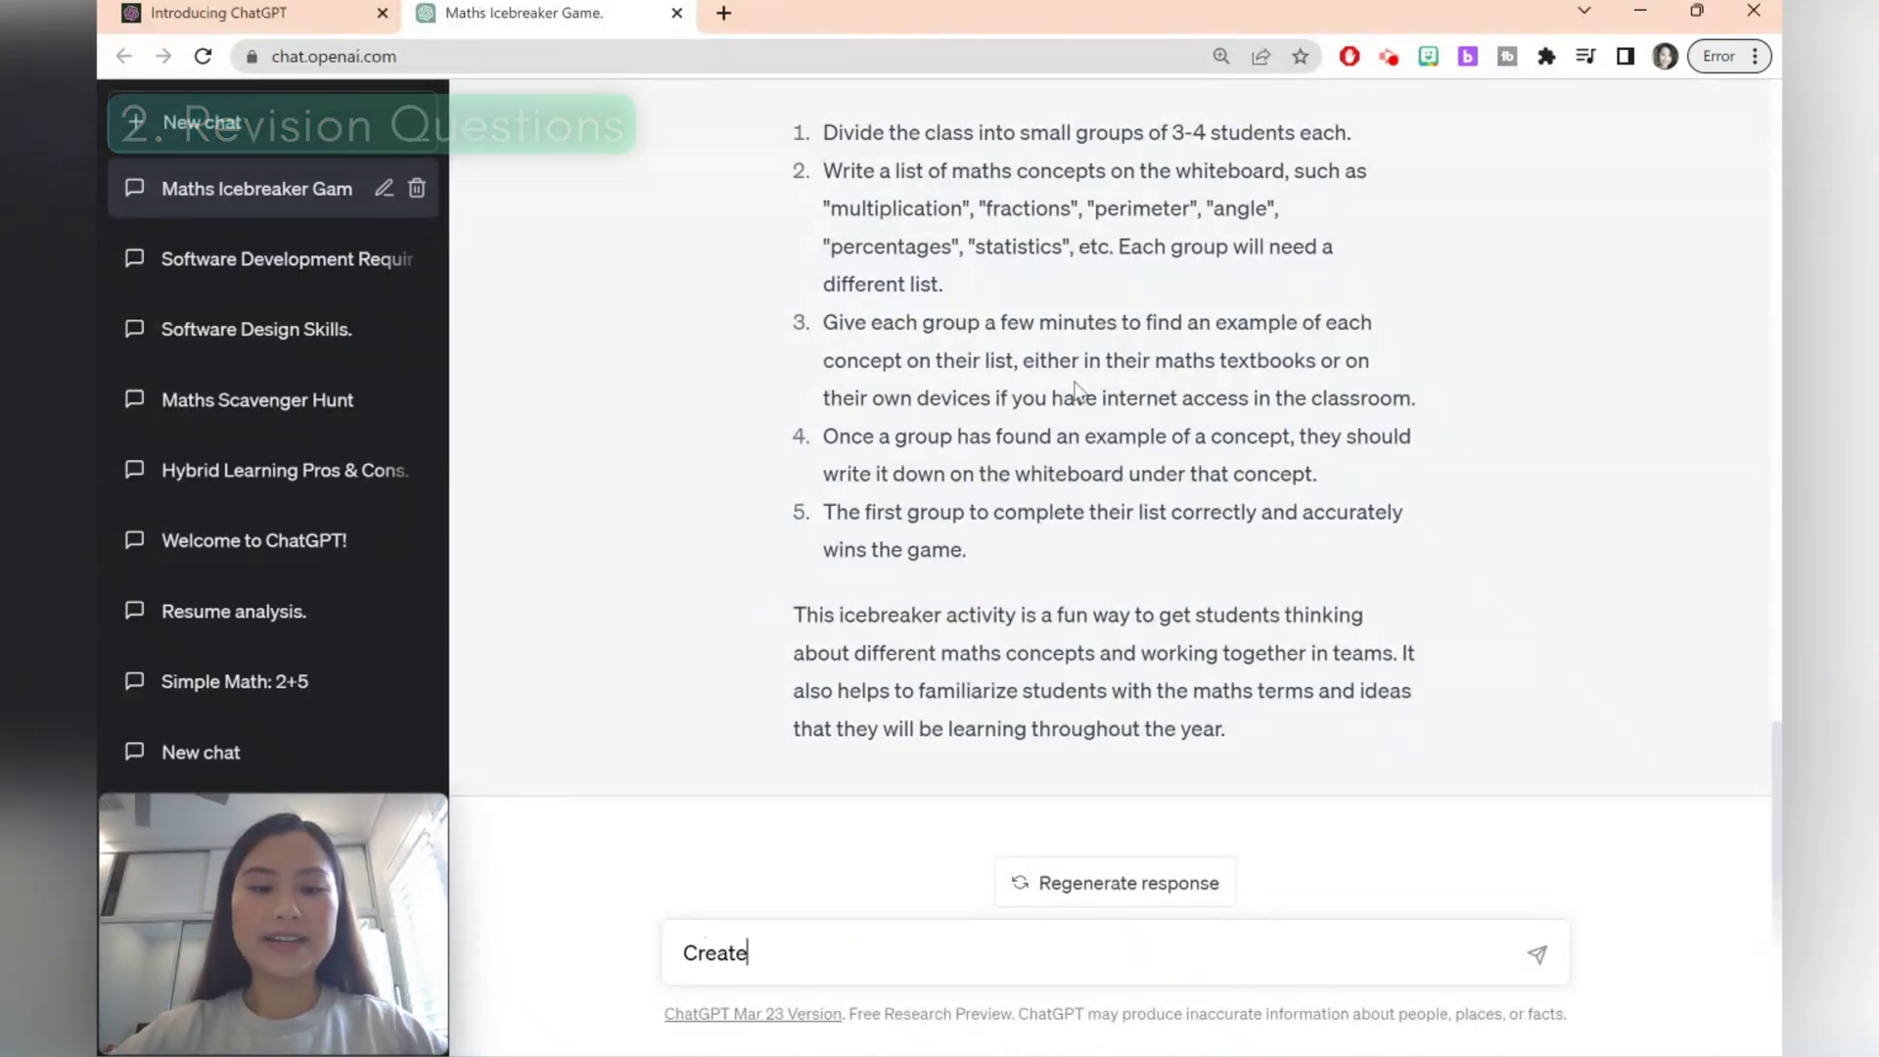
text( 5 re)
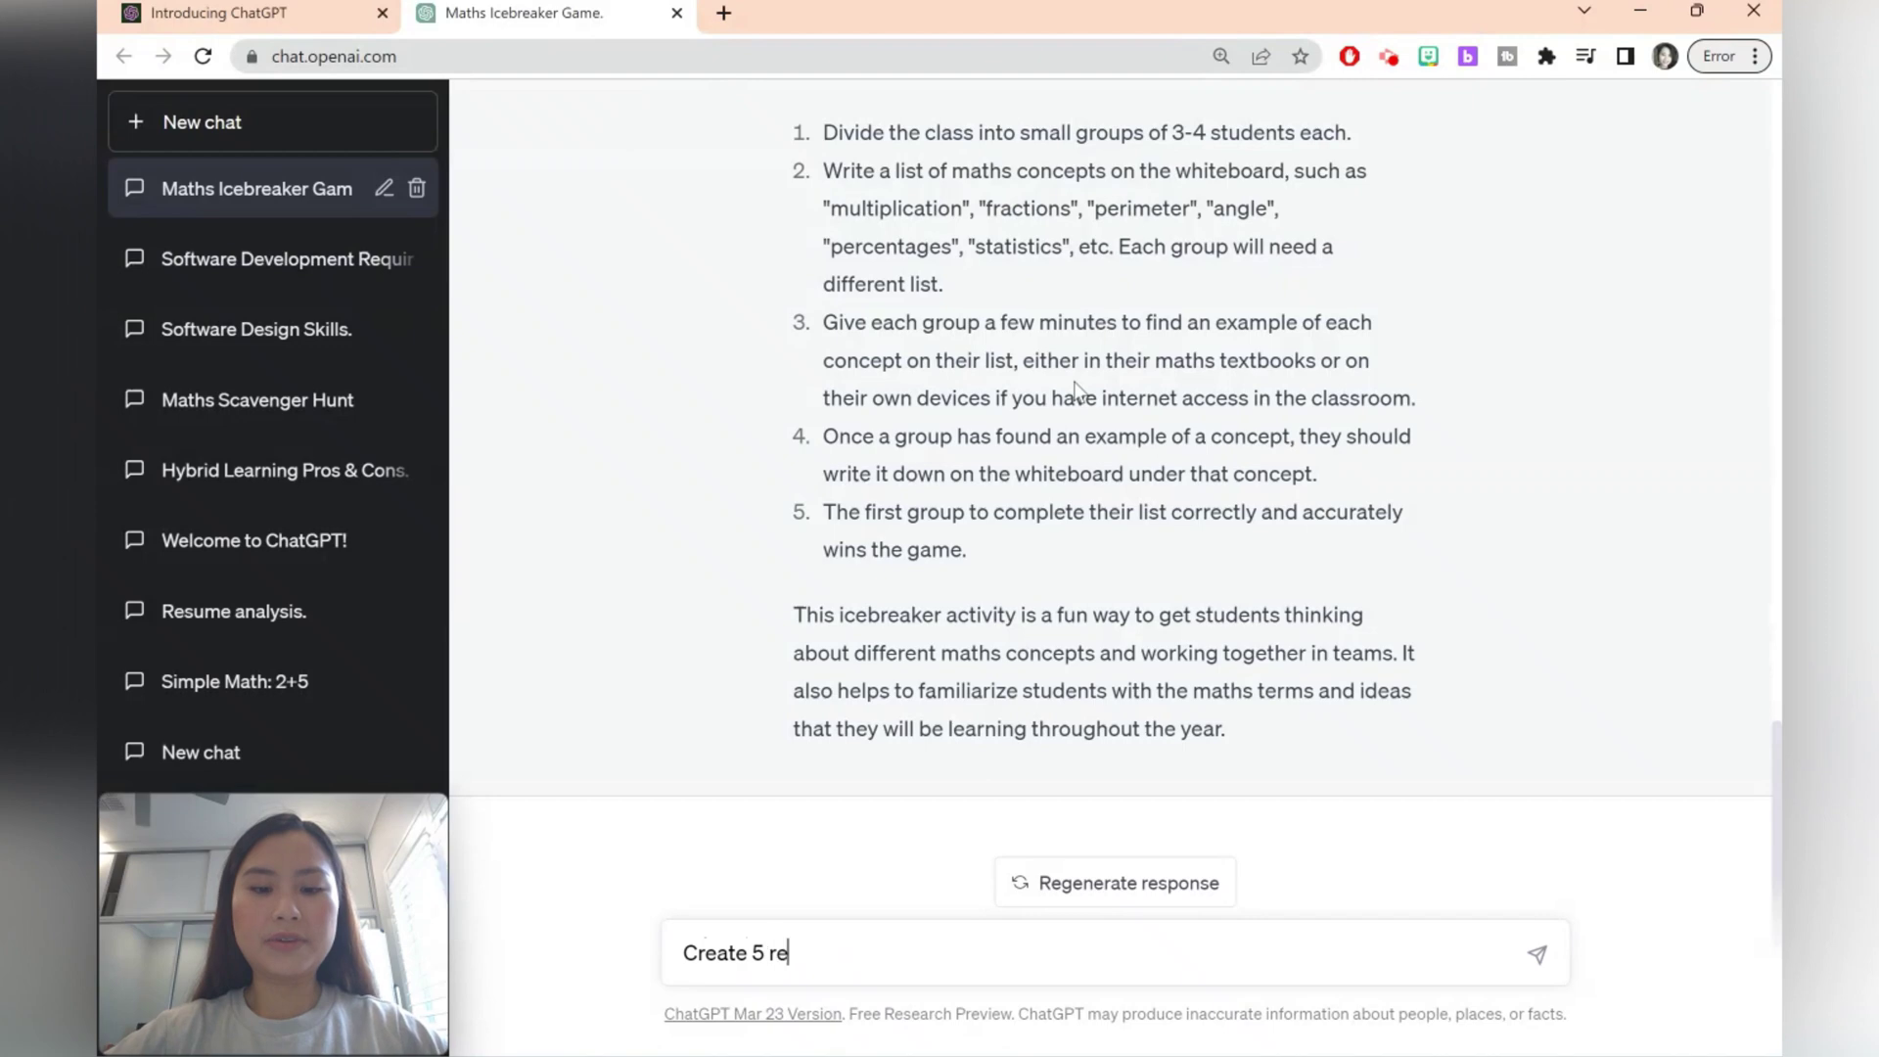
text(view question)
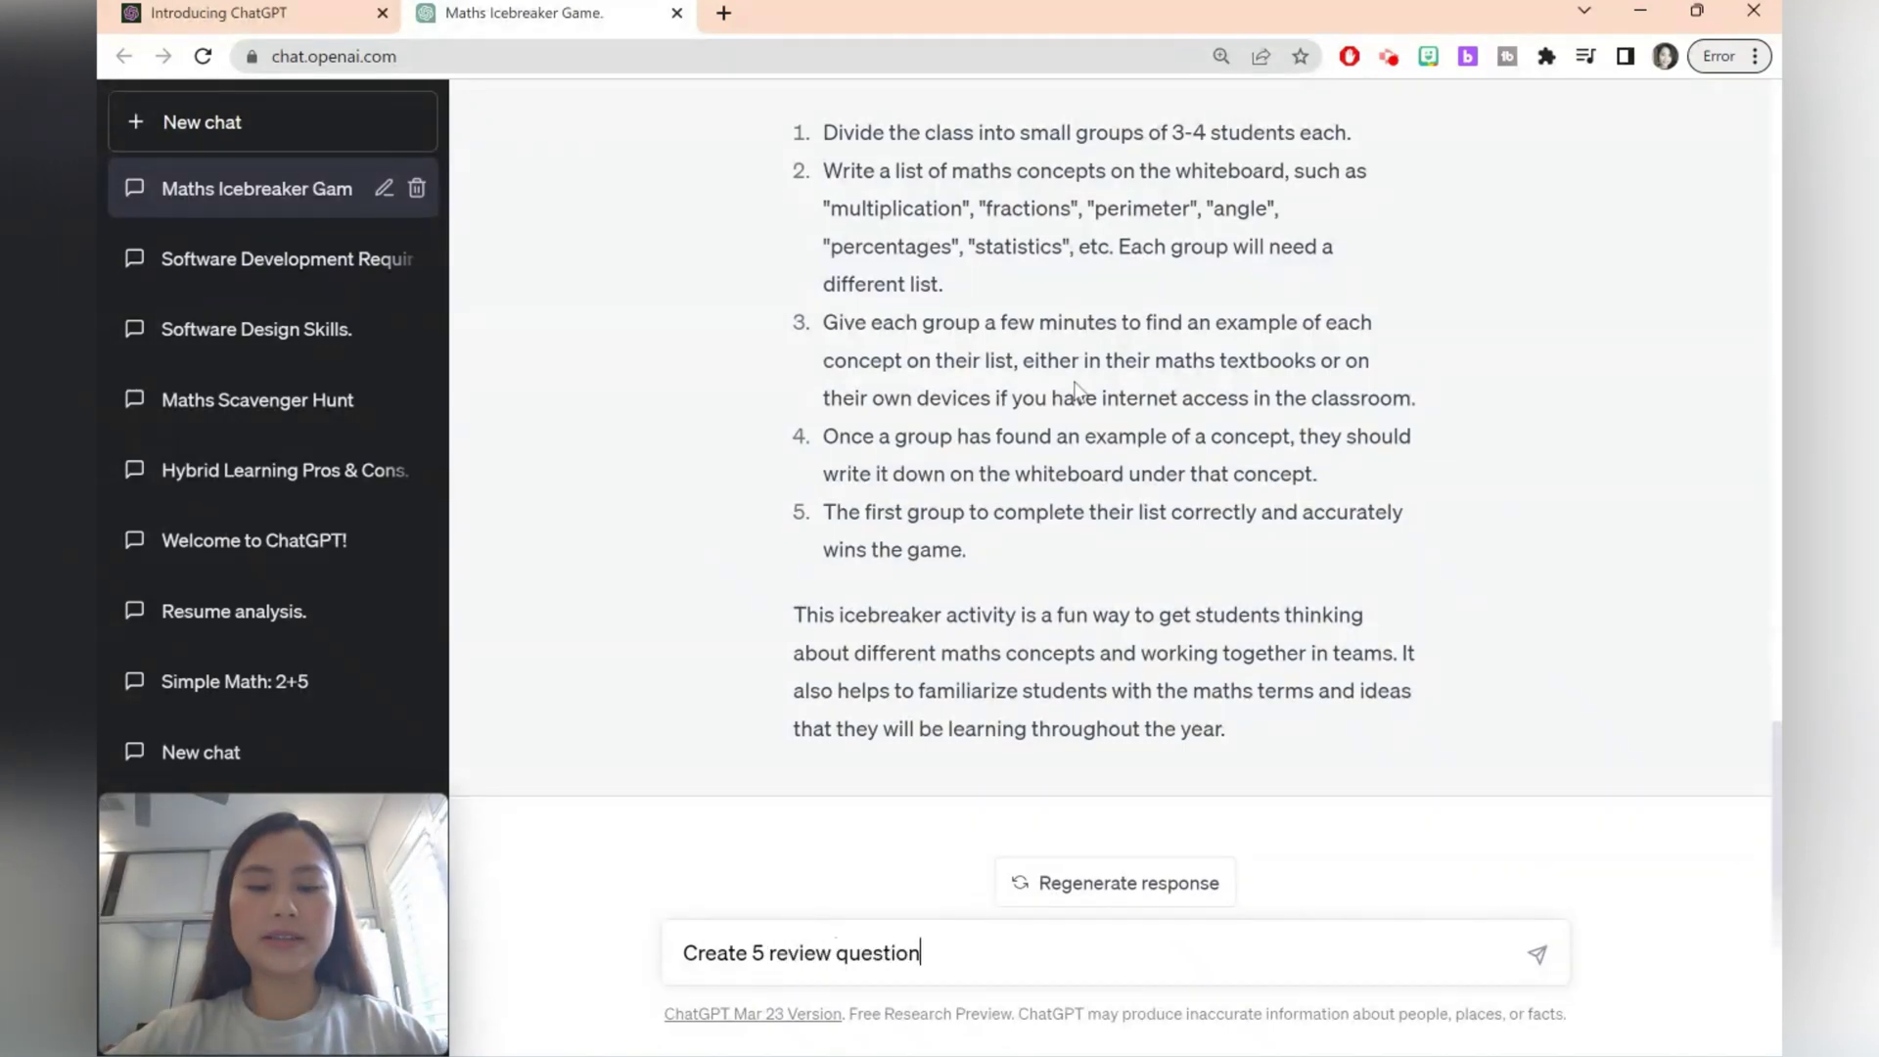
text(s for the year 7 )
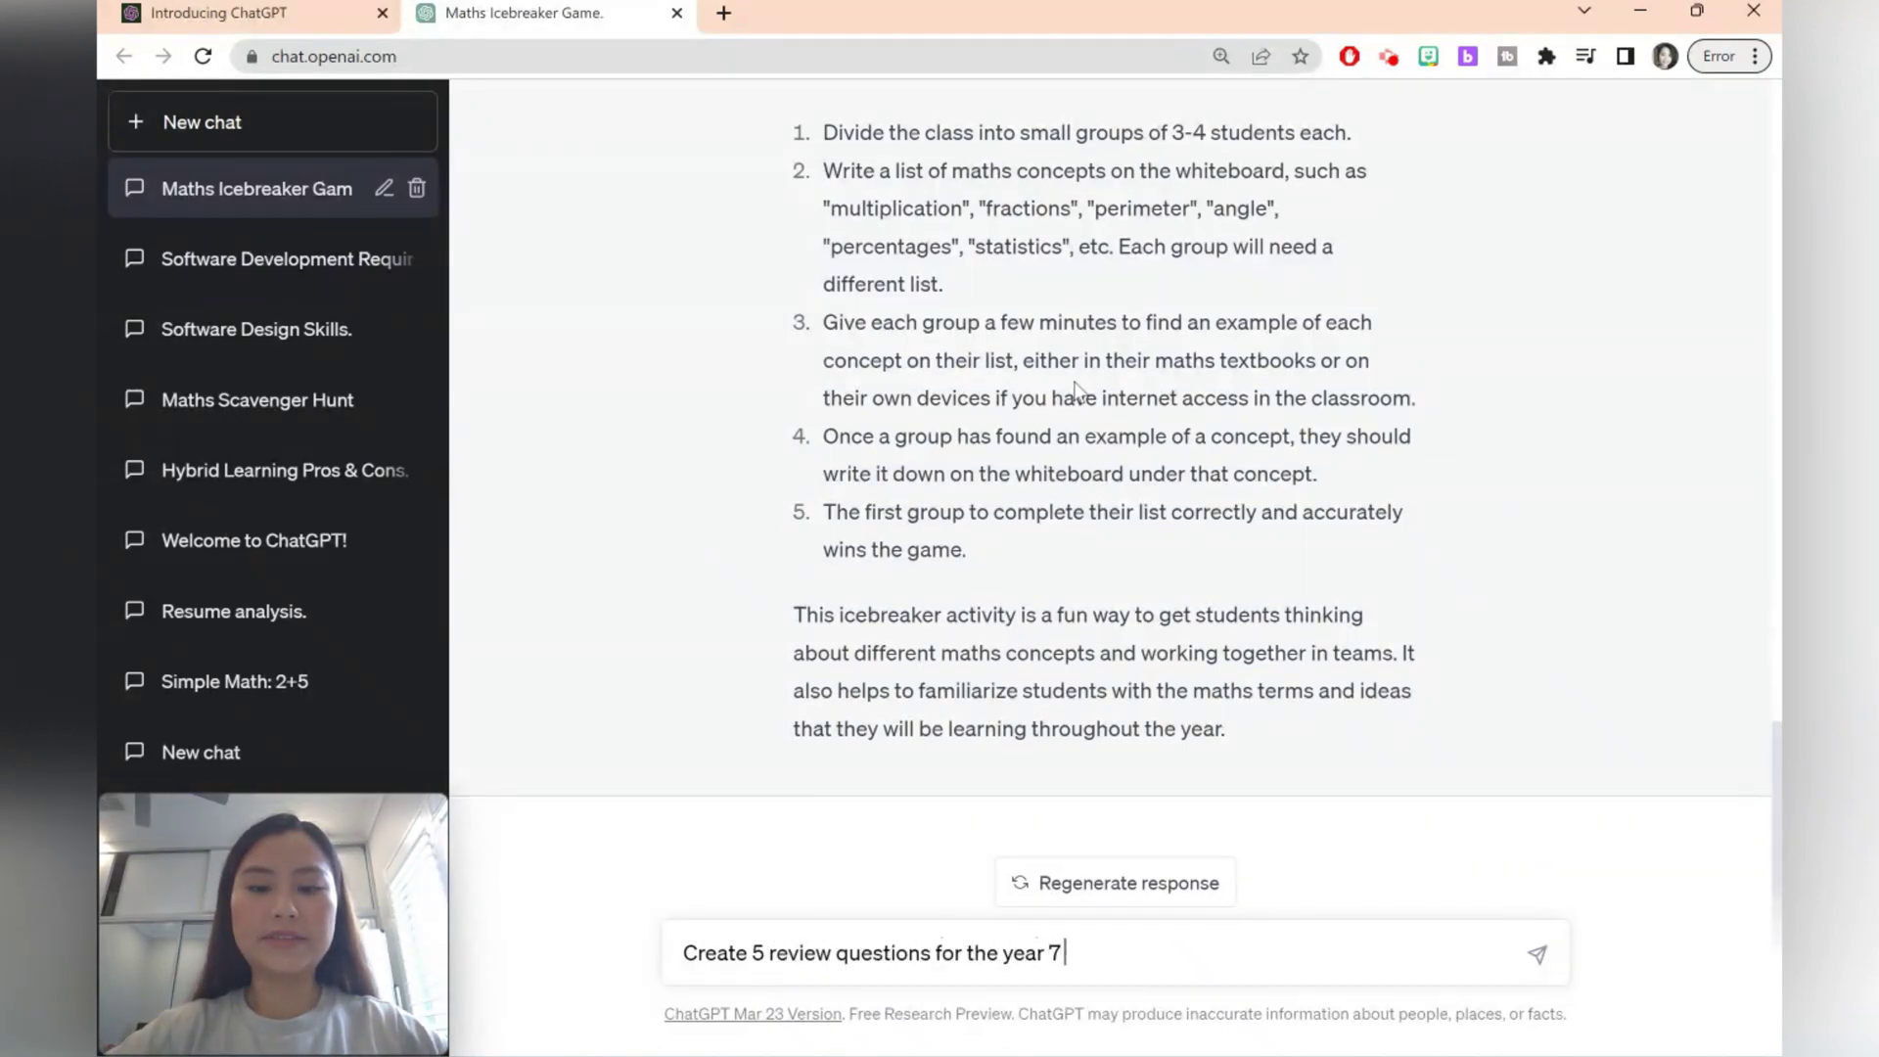
text(topic of fractions)
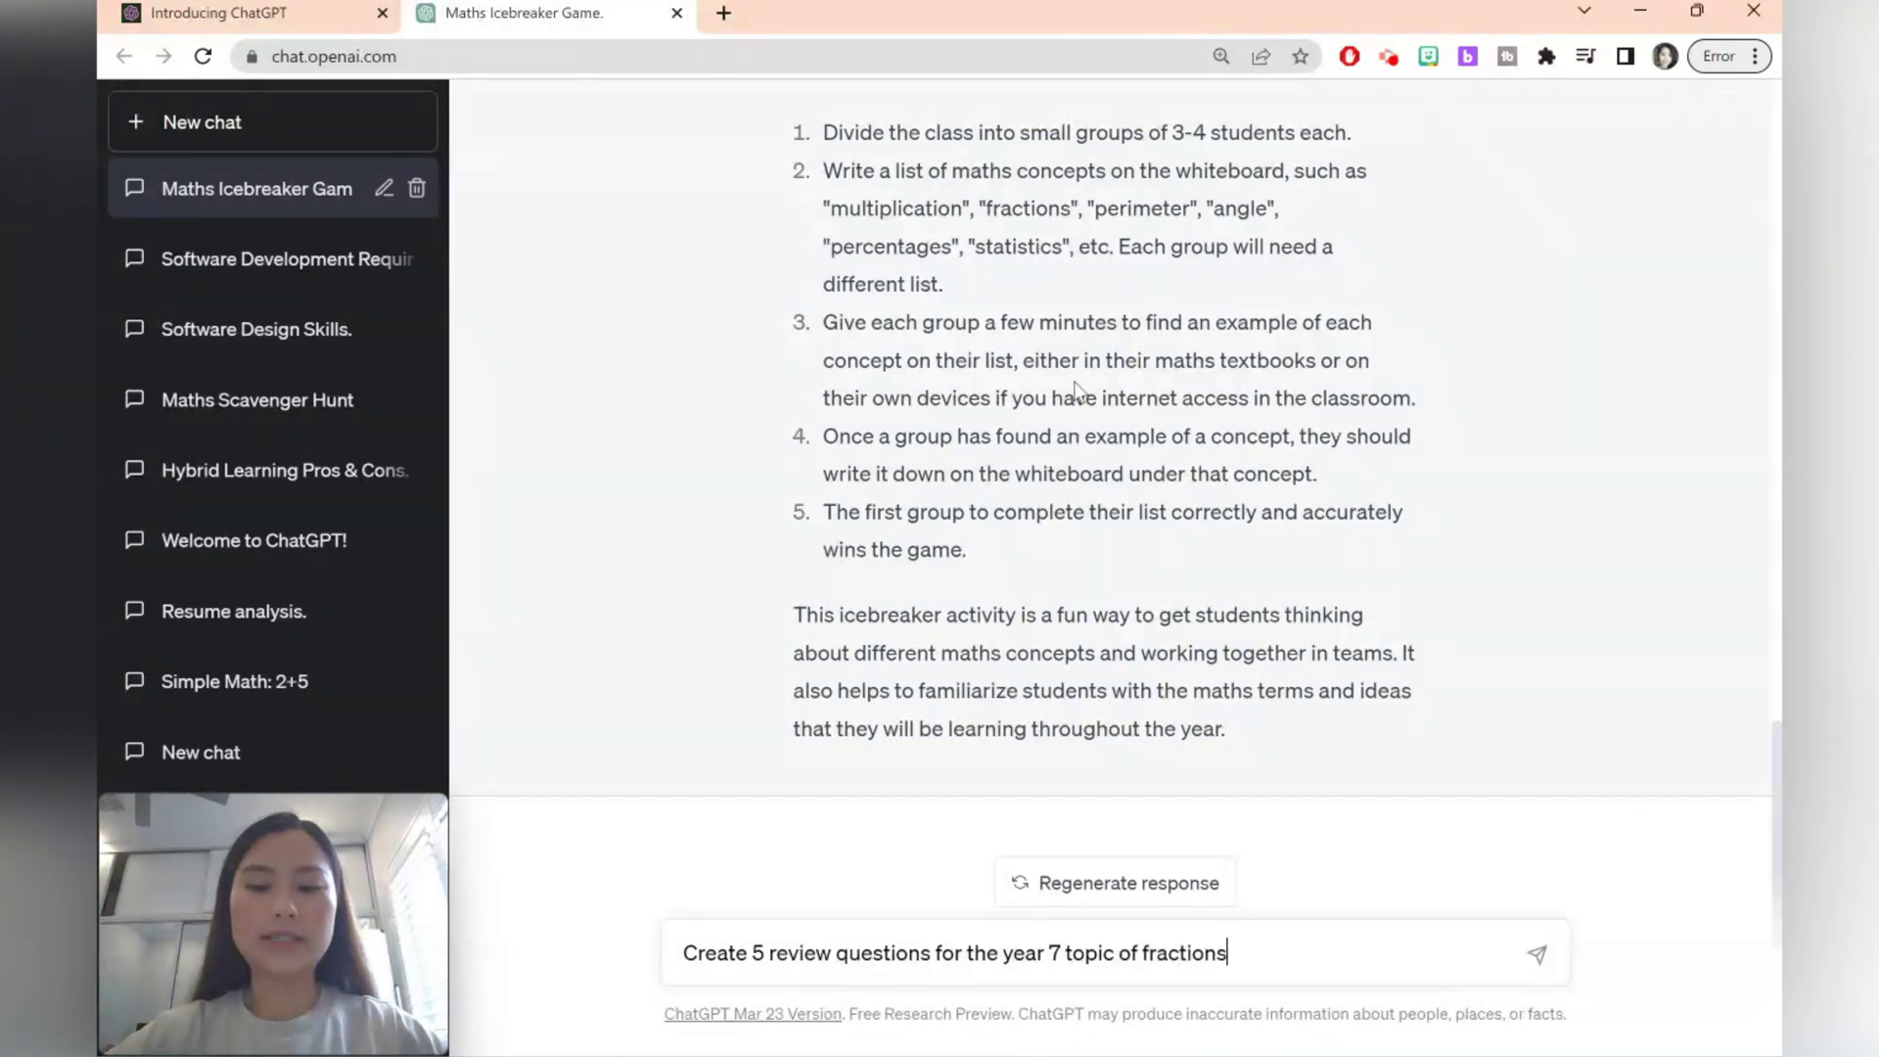
key(Return)
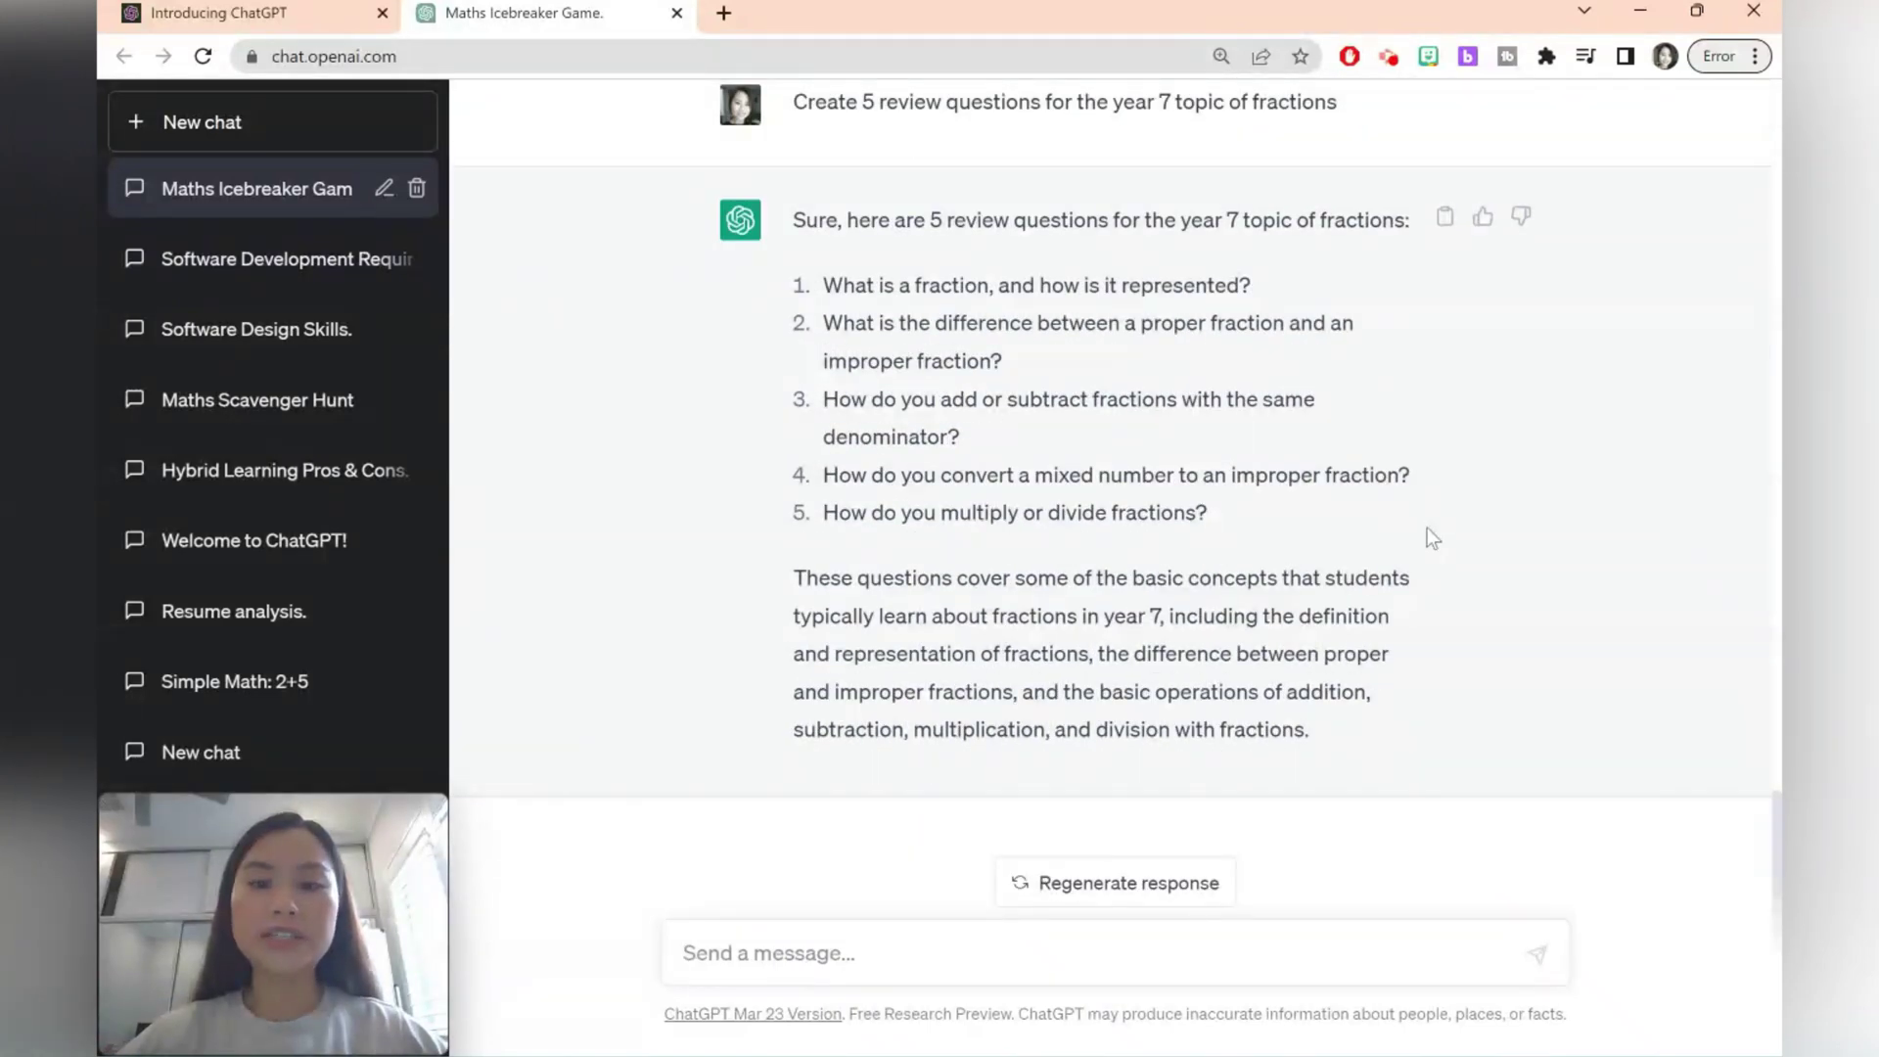
Step: Resend the year 7 fractions prompt with '. Provide answers as well.' appended and review the worked answers
triple_click(1219, 102)
key(ctrl+c)
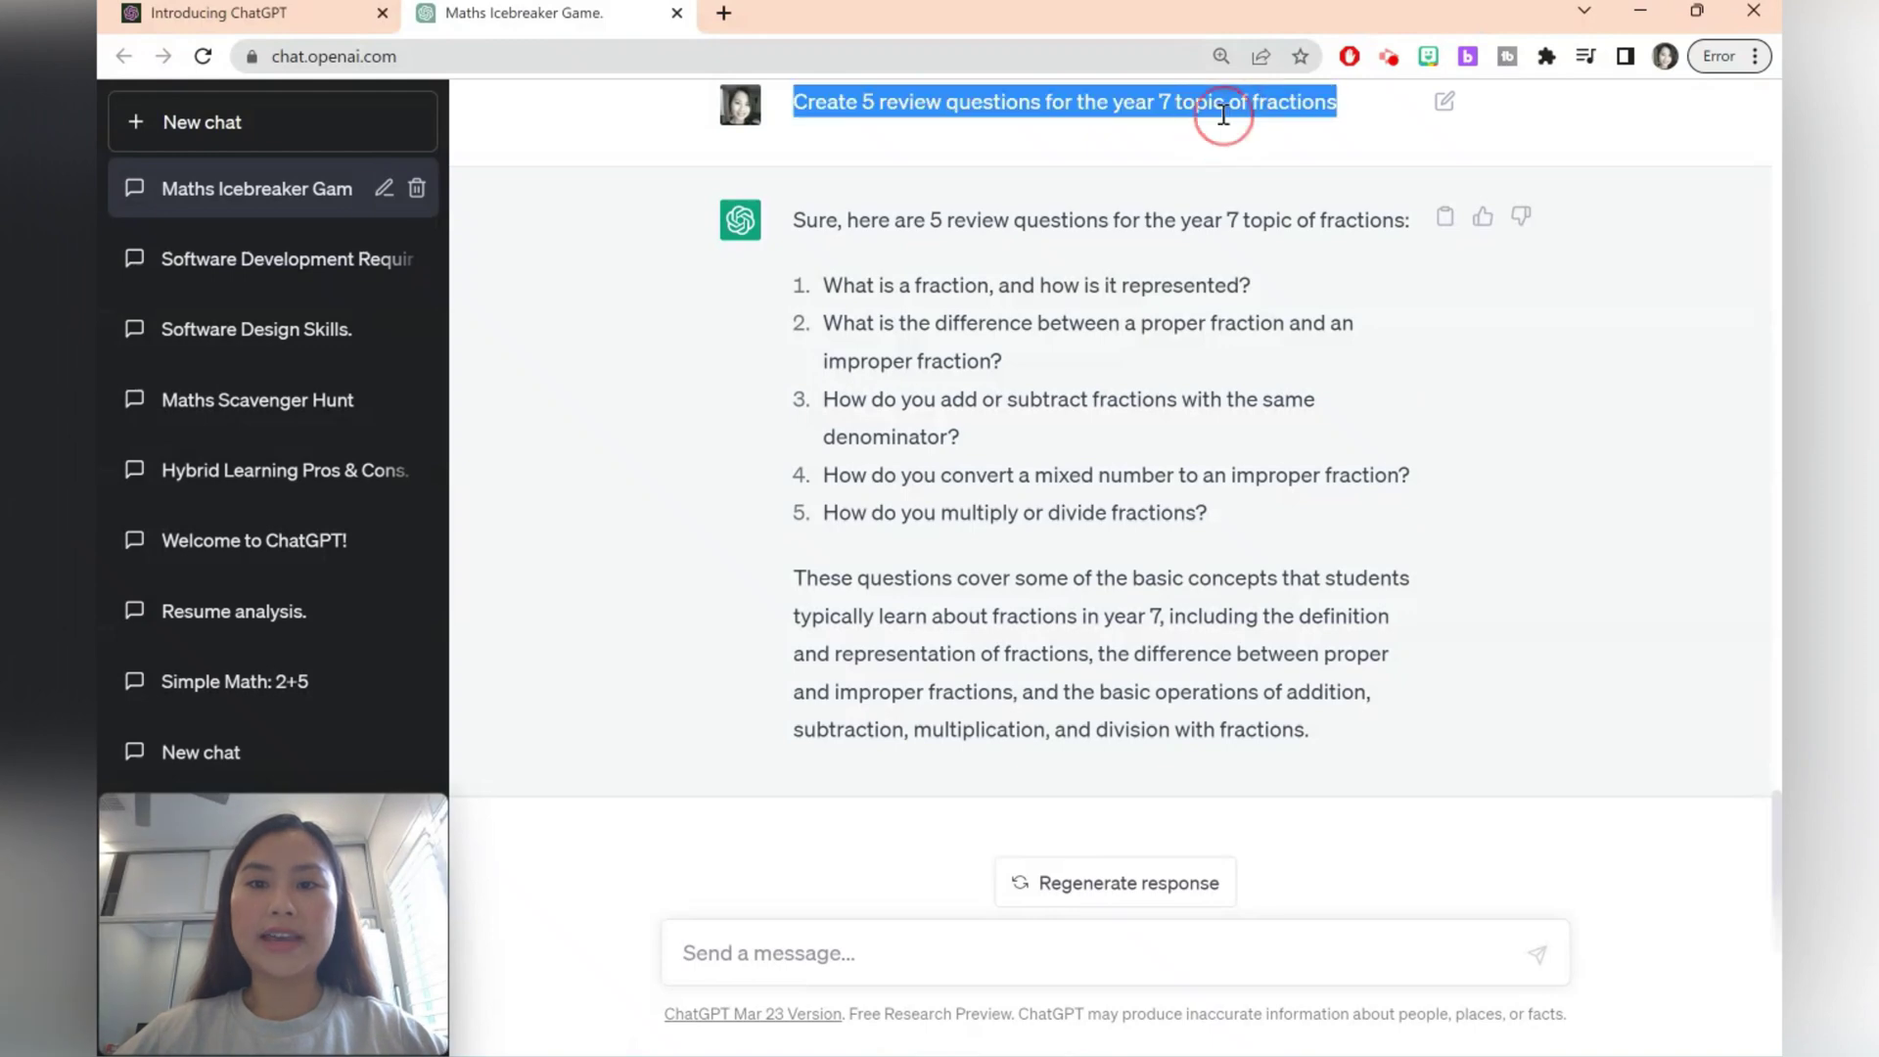
click(830, 979)
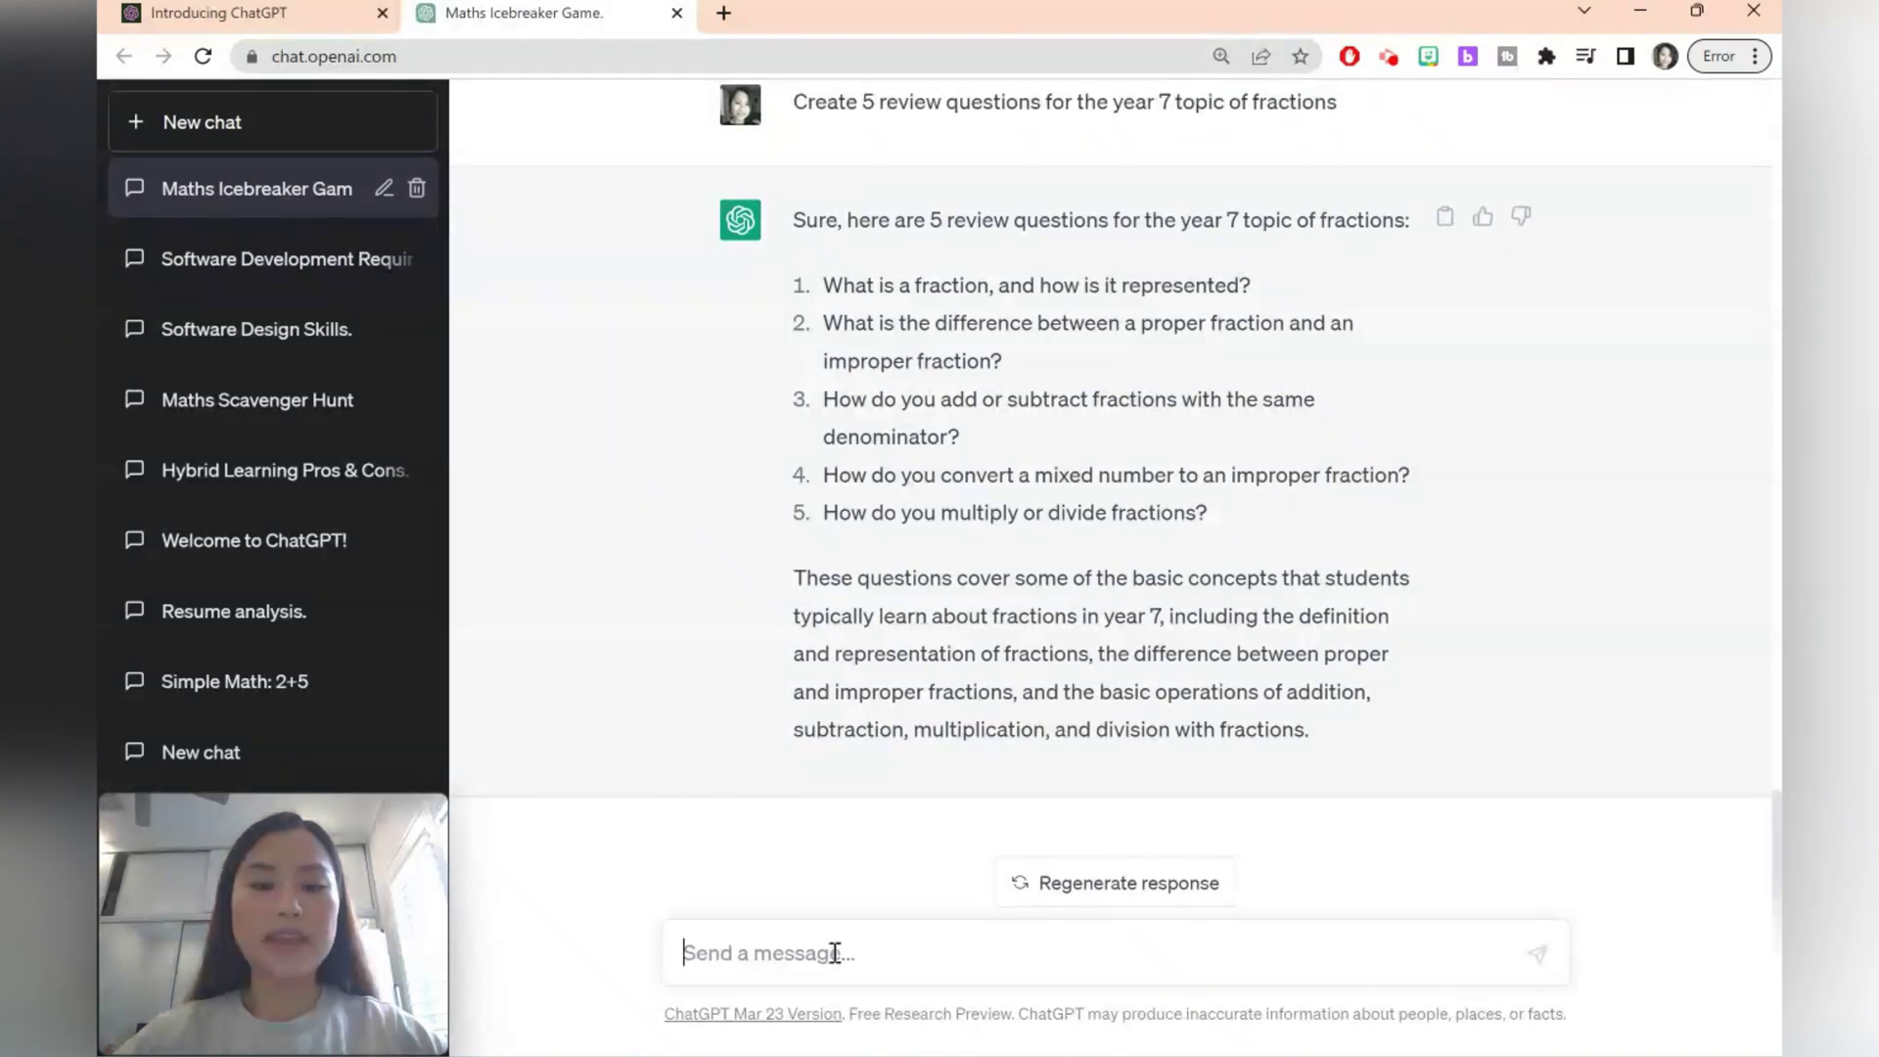
key(ctrl+v)
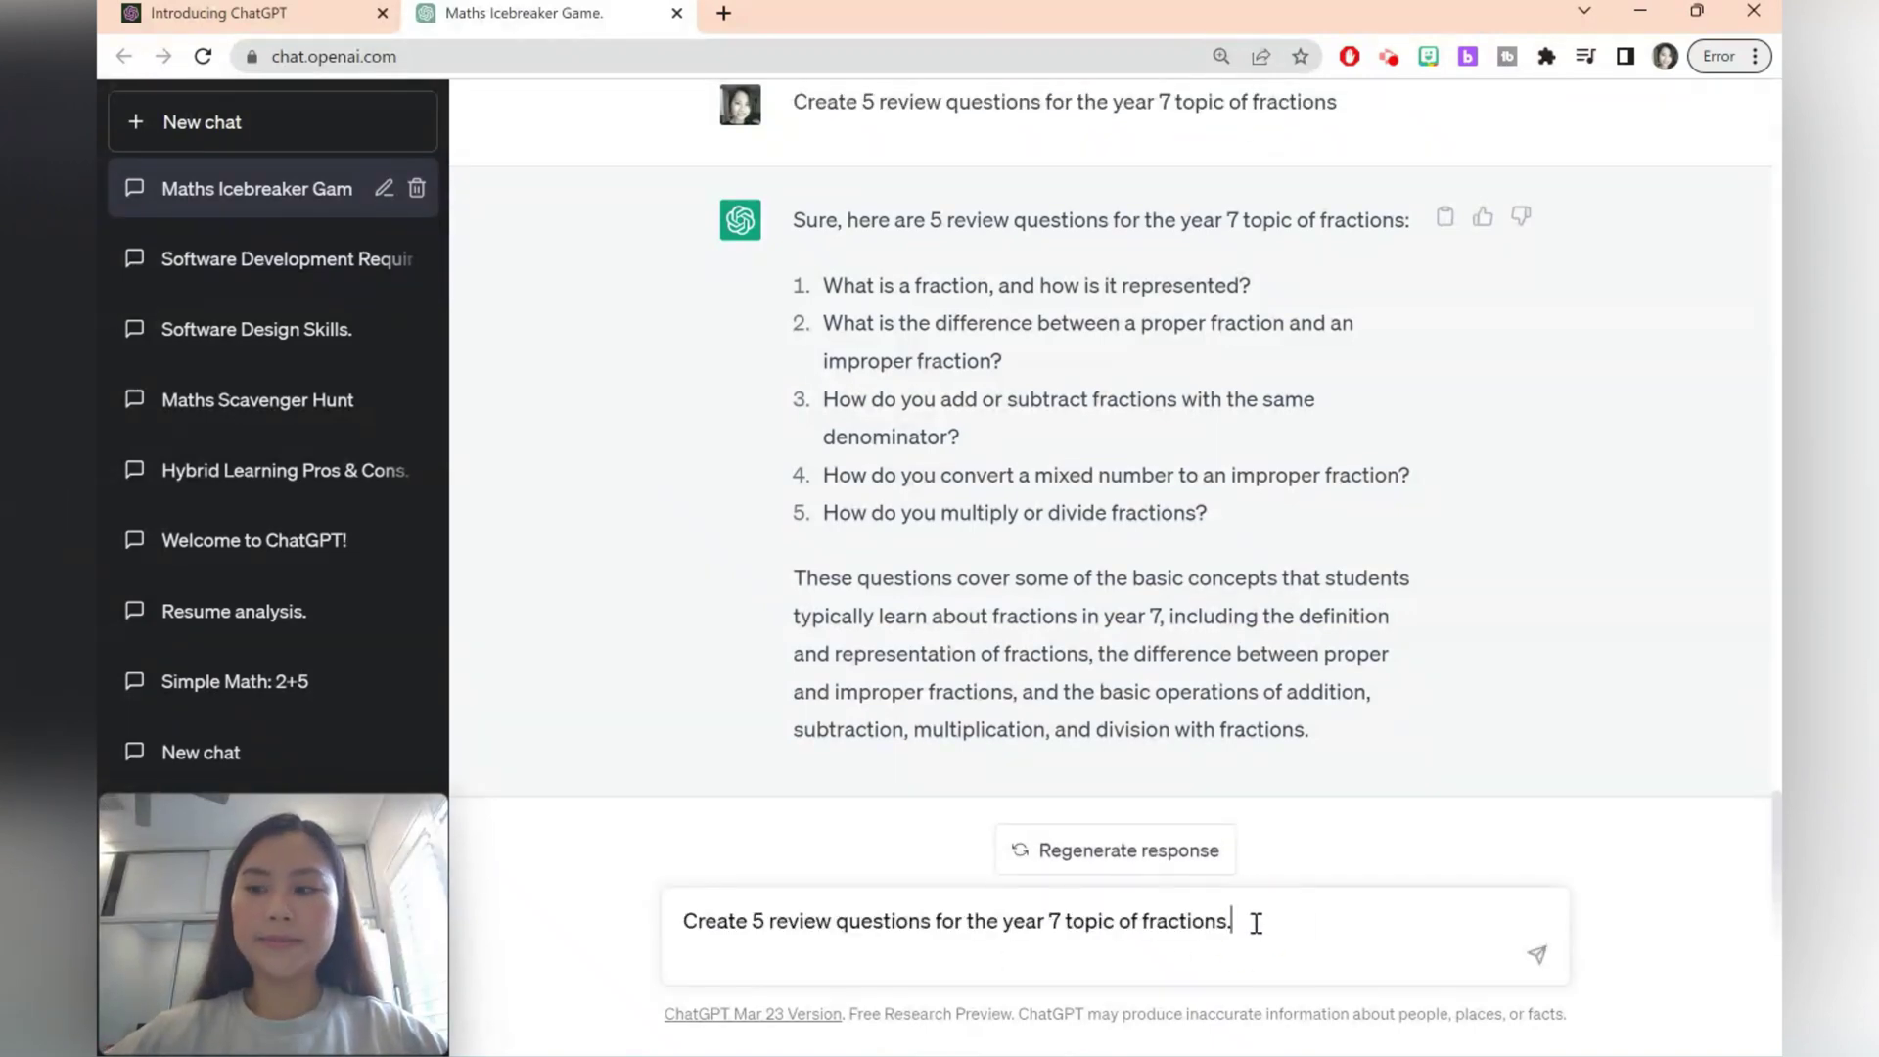
text(. Provide )
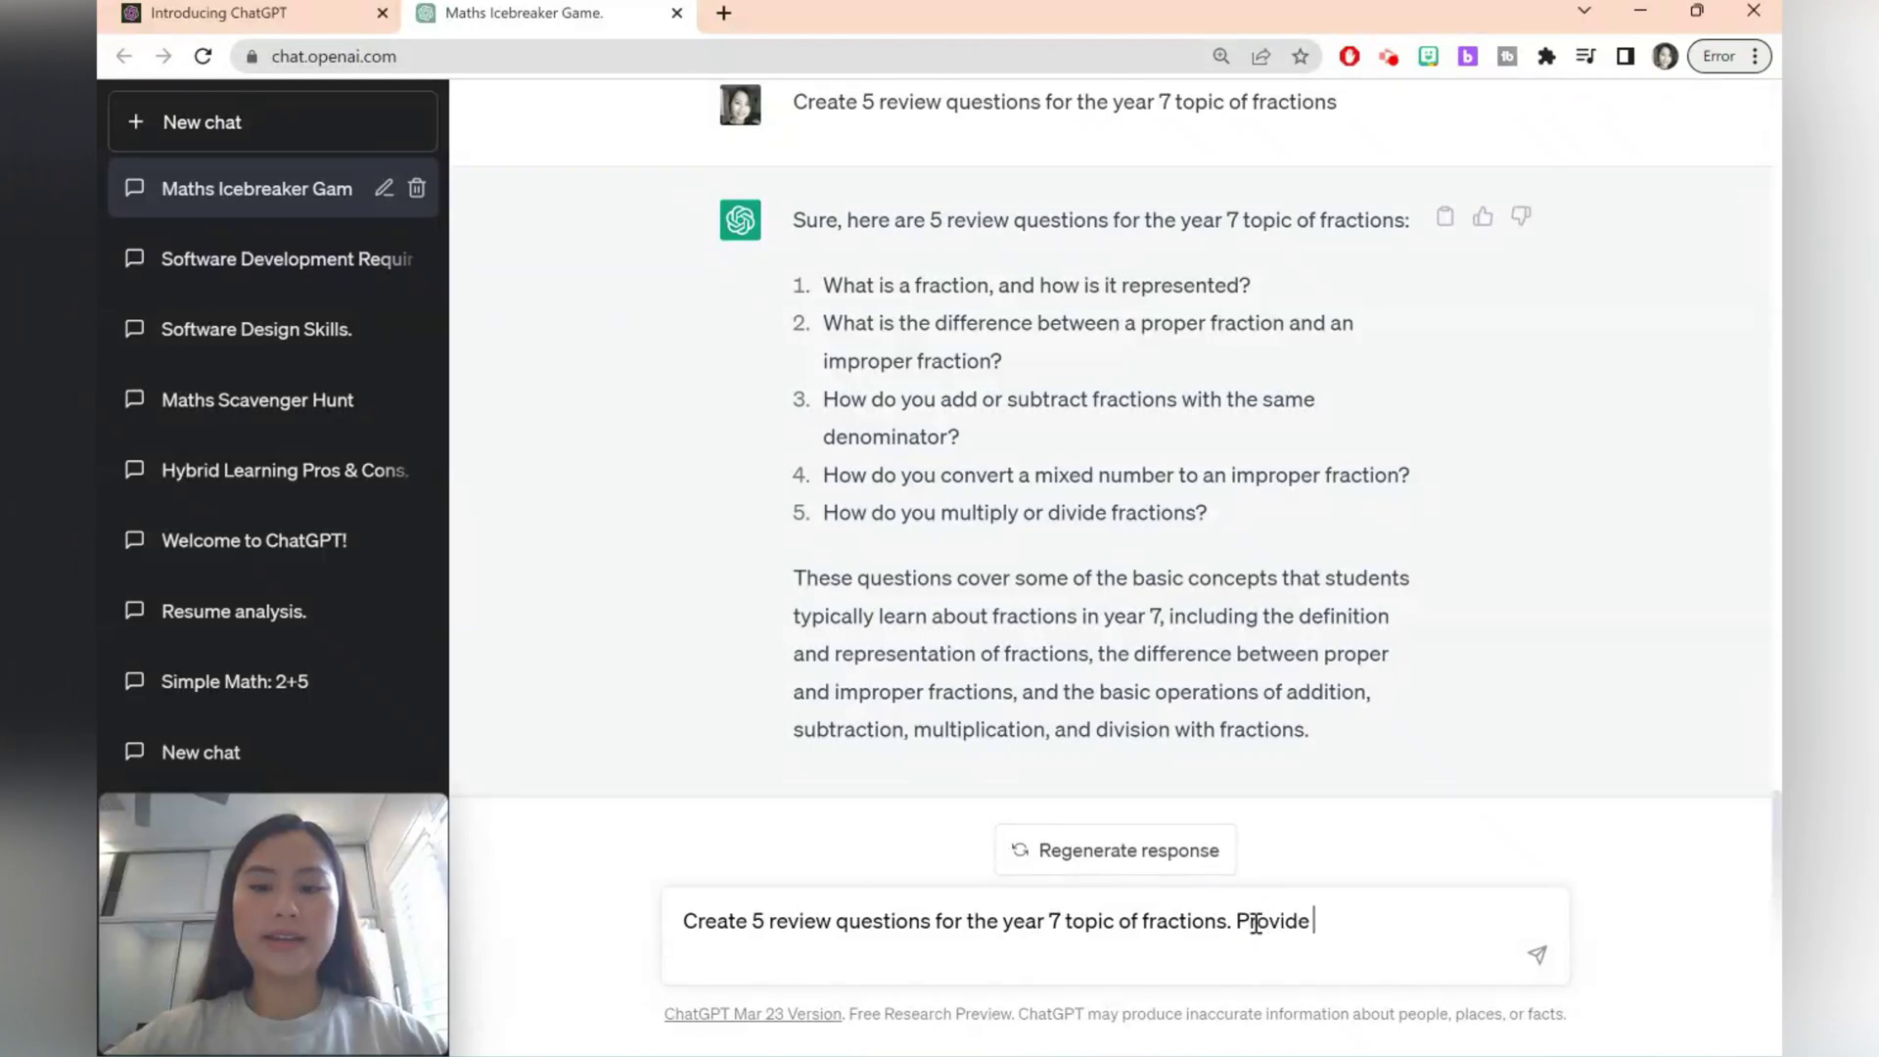
text(answers as well.)
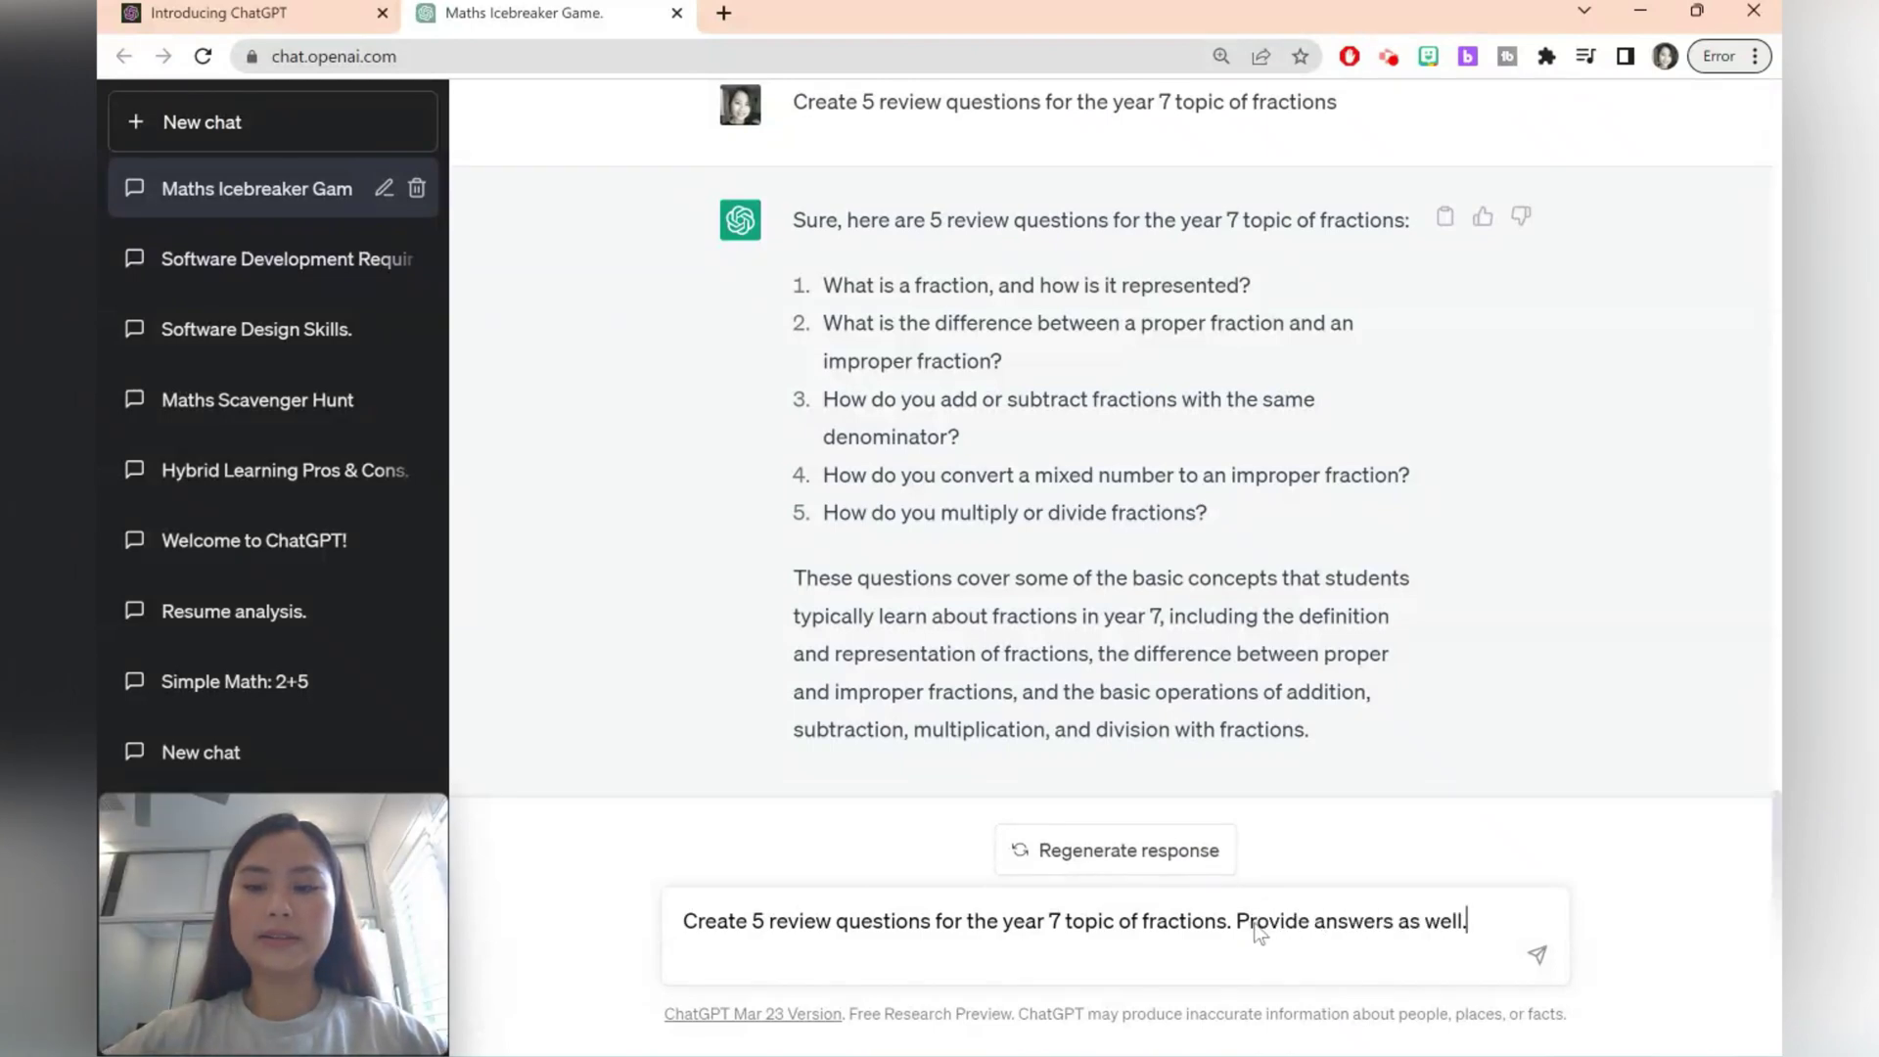
key(Return)
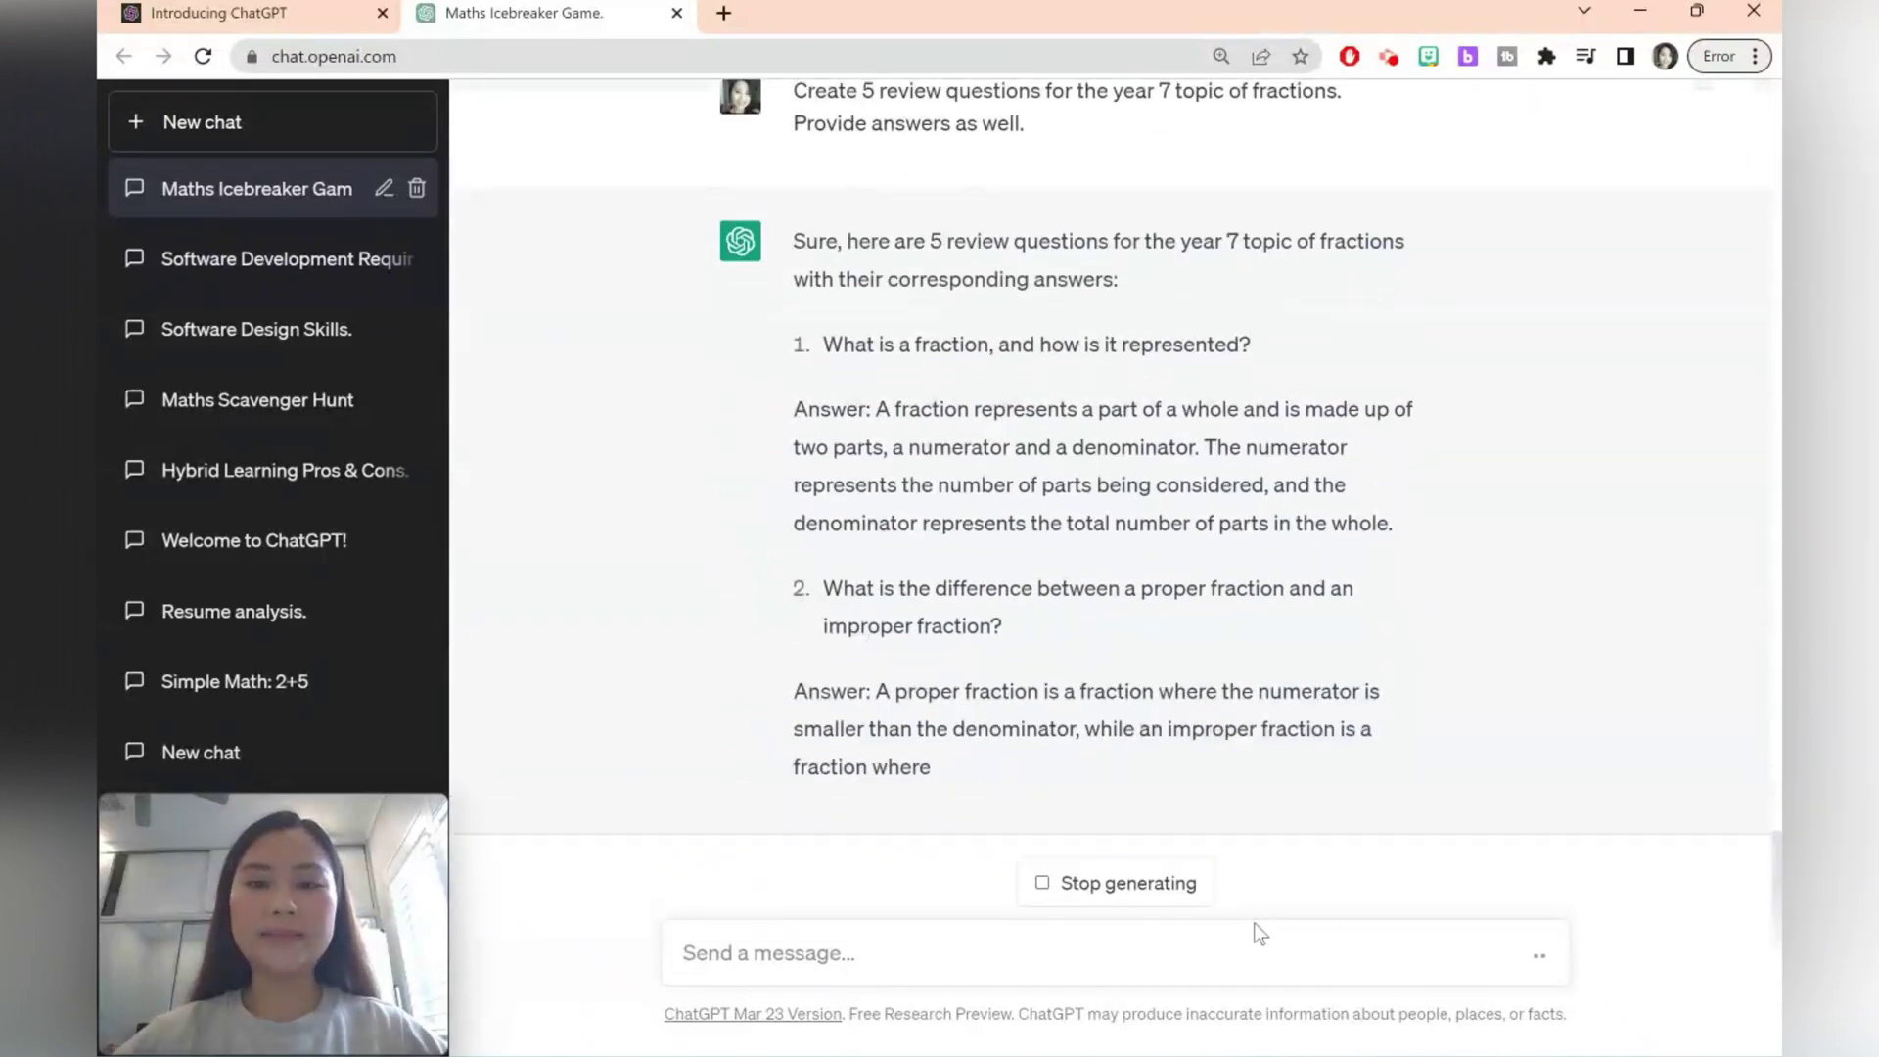
scroll(1477, 515, up, 1)
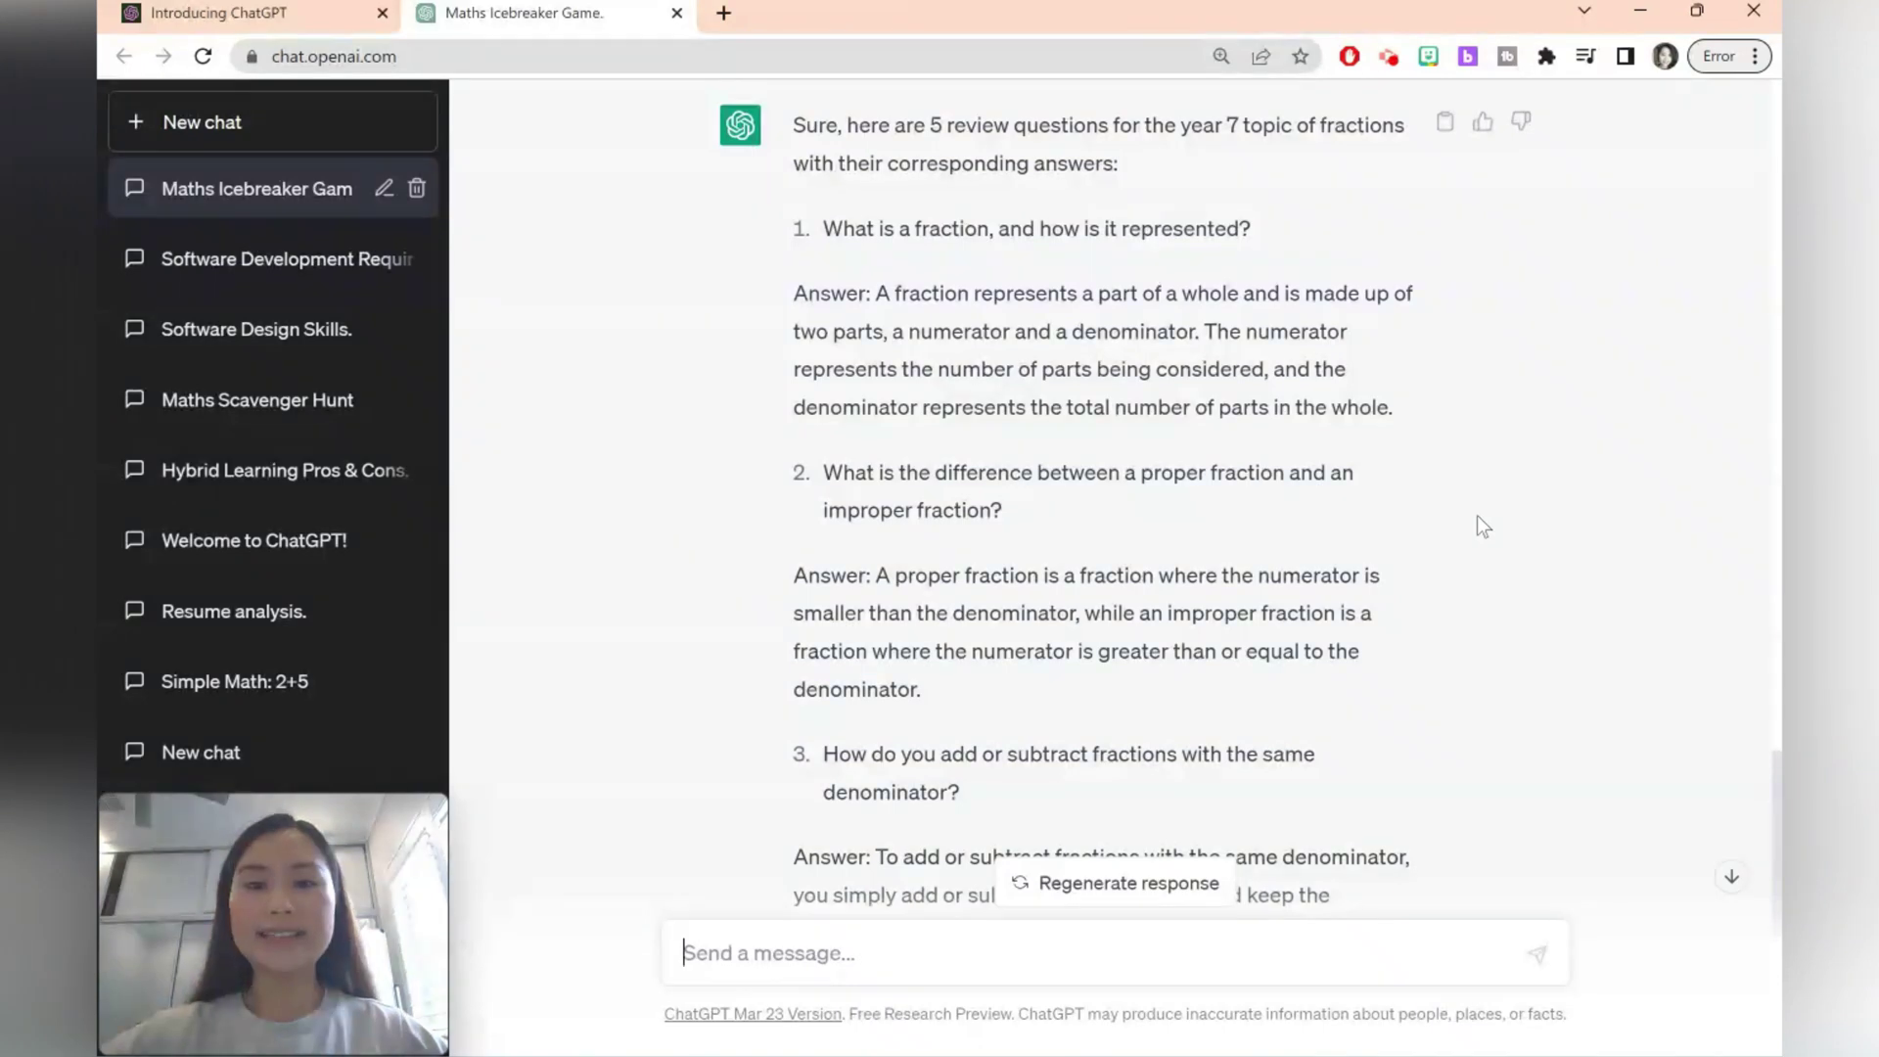
scroll(1478, 515, down, 5)
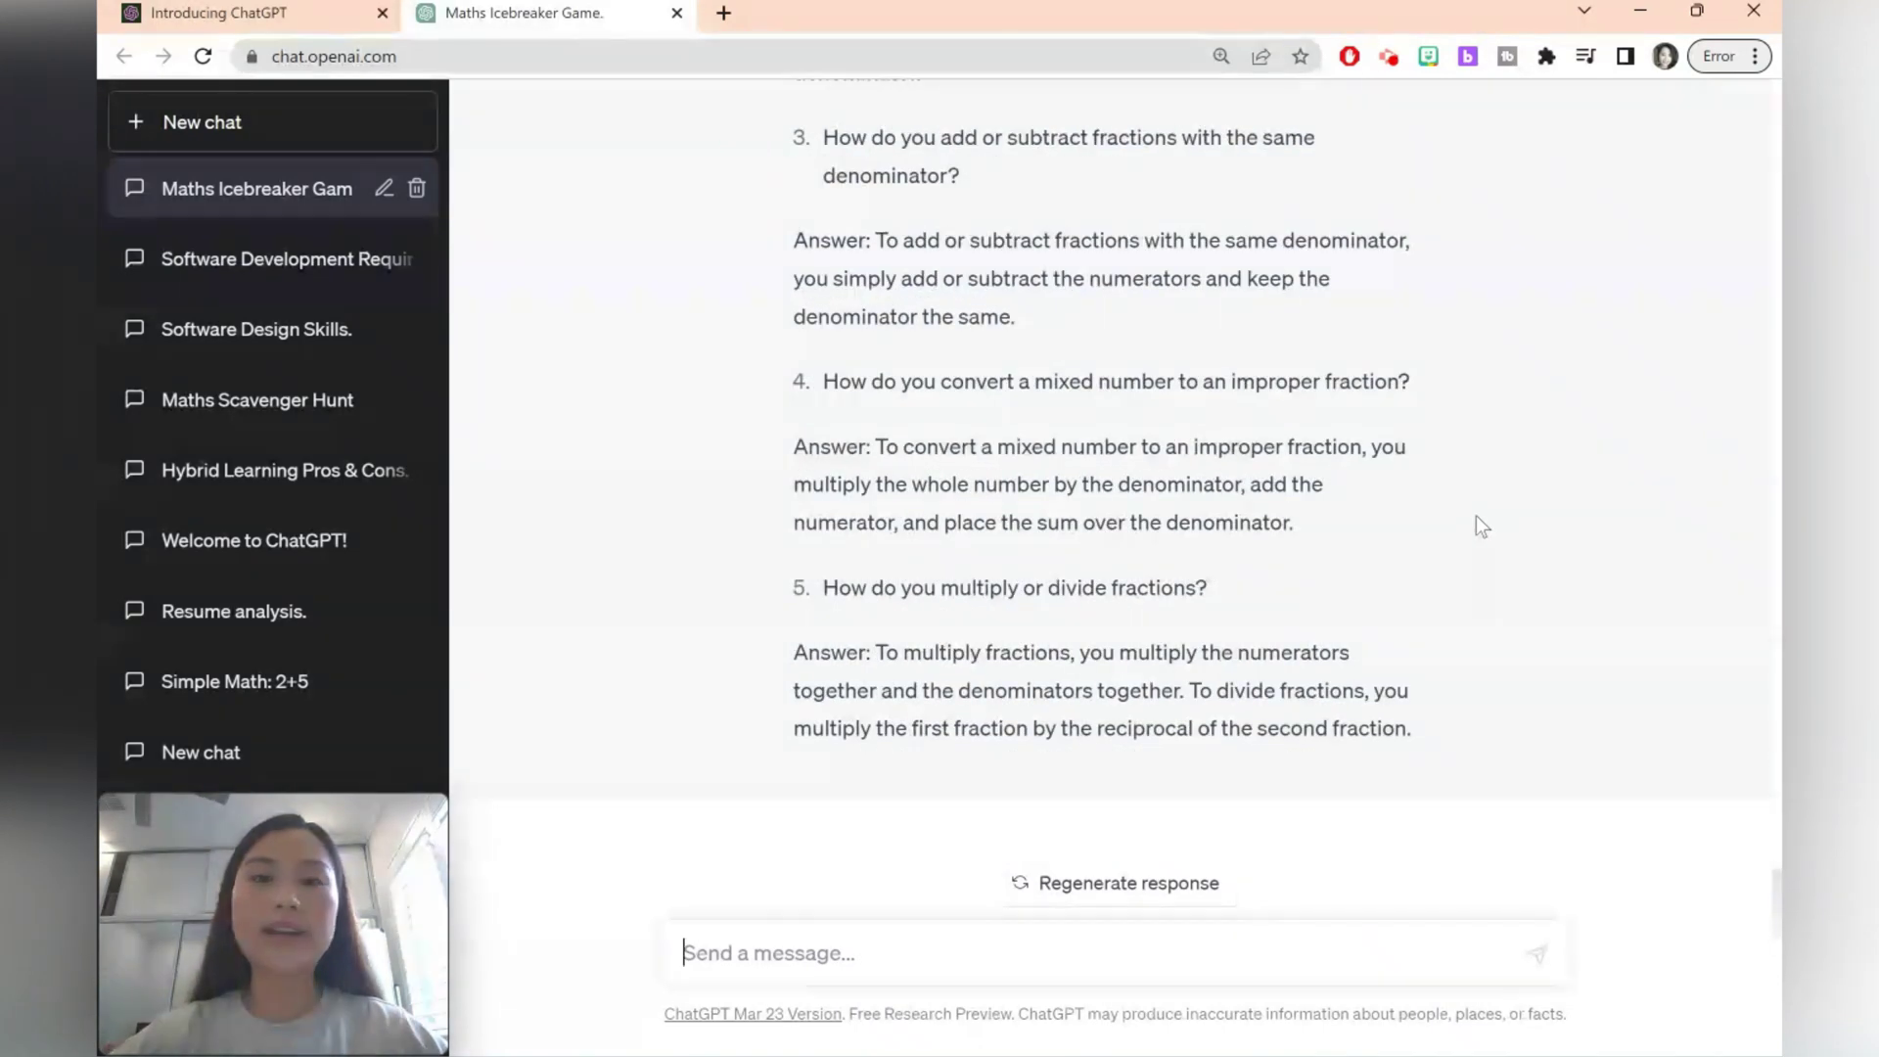
Step: Request '5 MCQ on the topic year 9 fractions'
text(5)
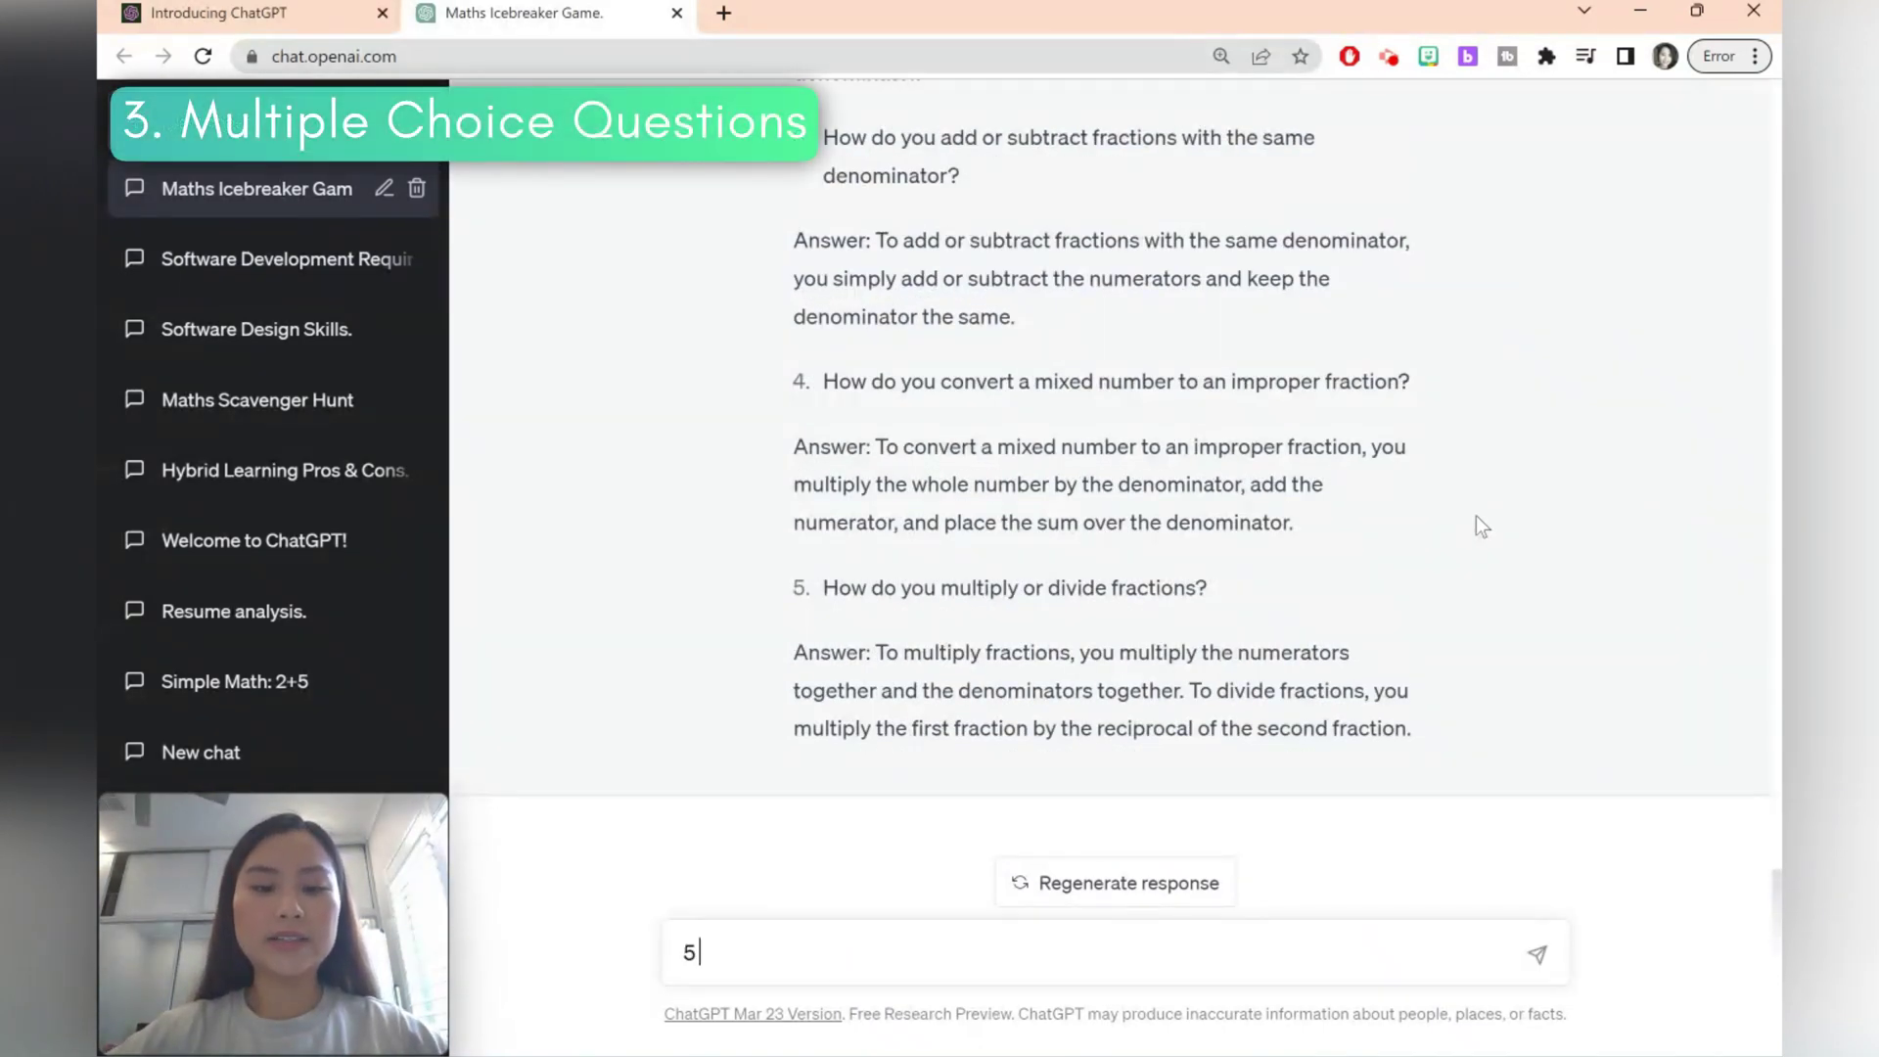
text( MCQ)
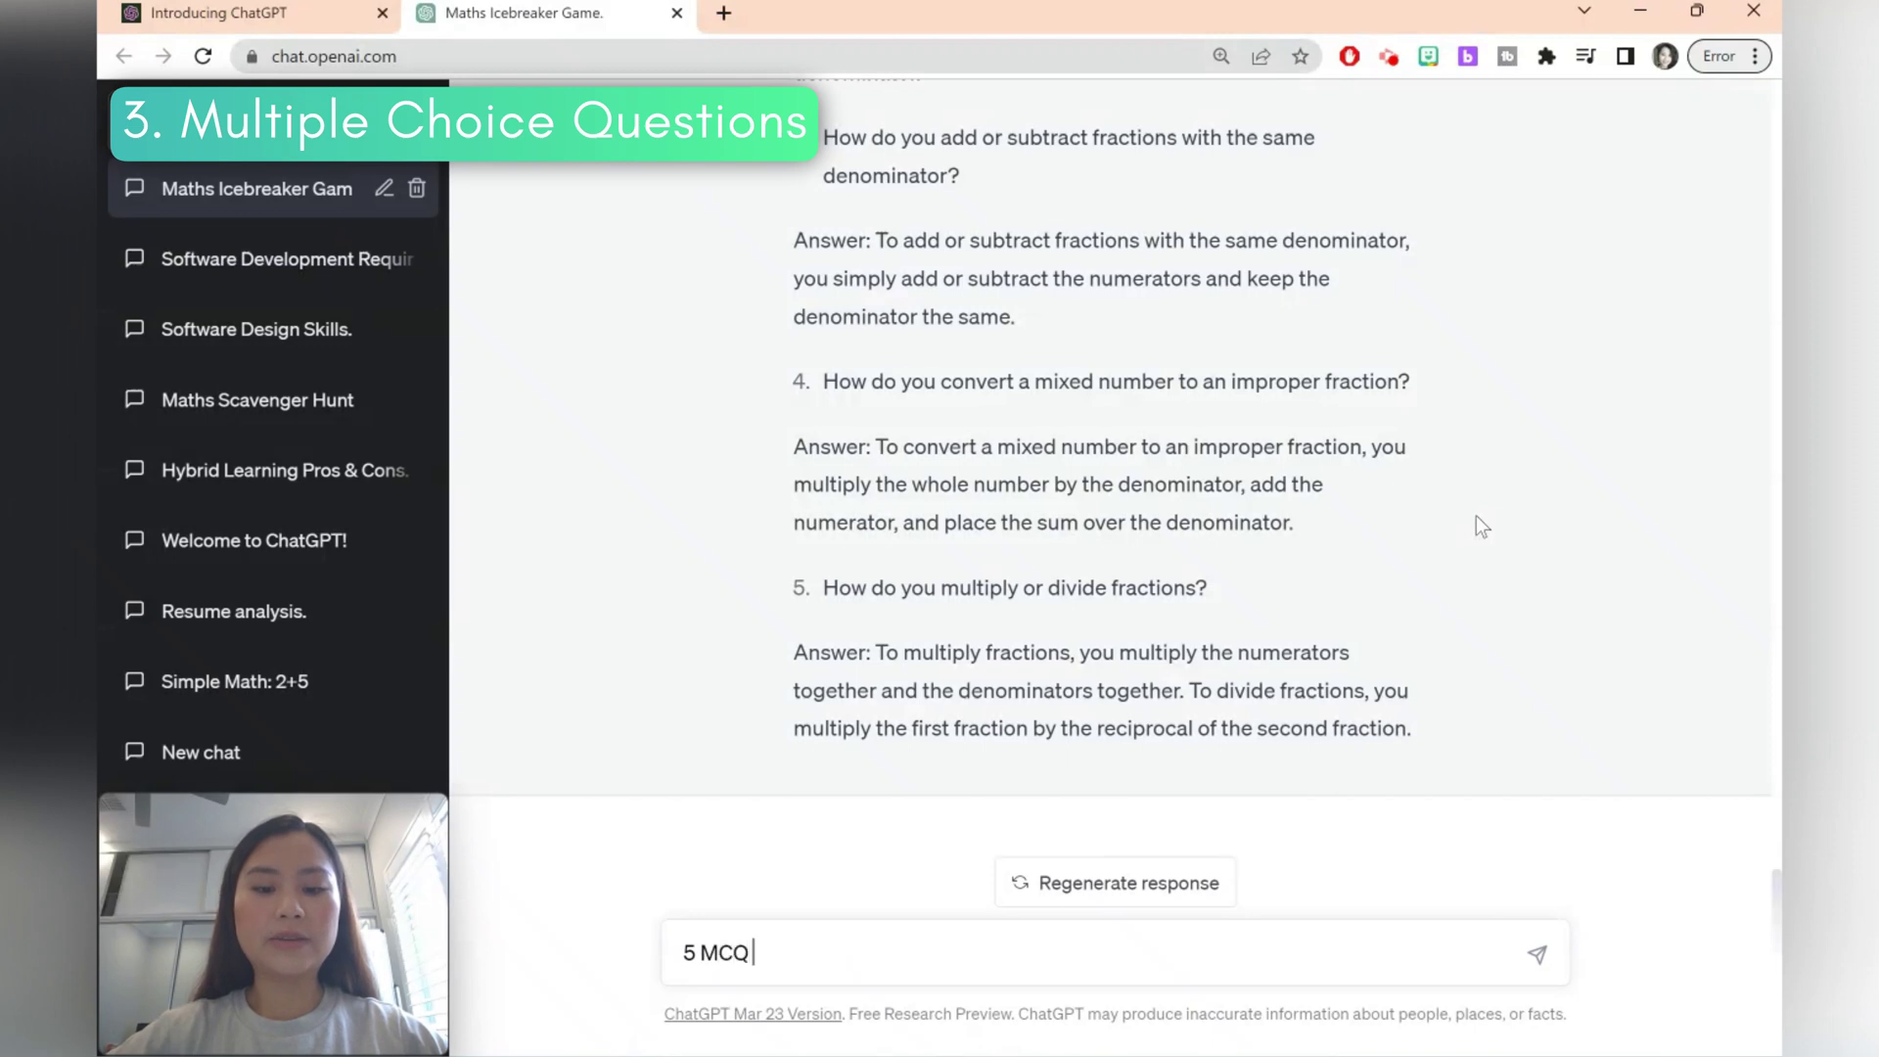
text( qu)
key(BackSpace)
key(BackSpace)
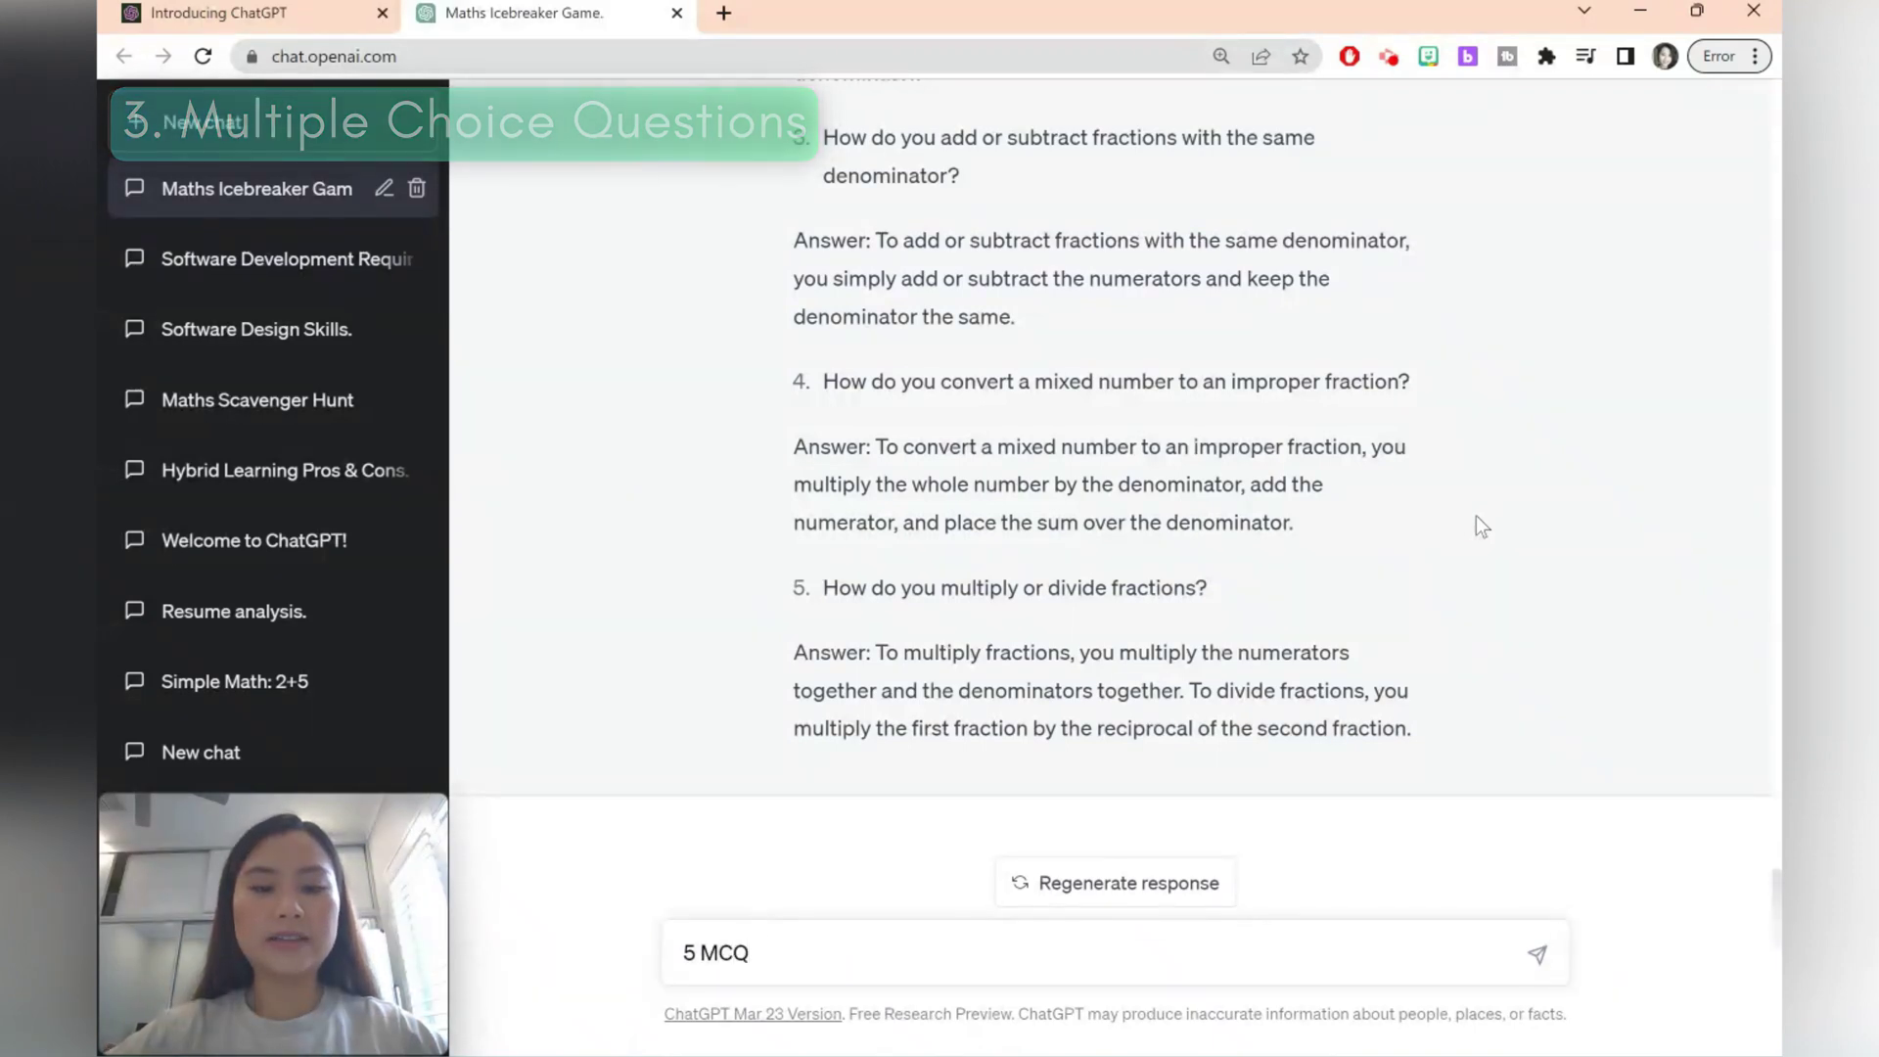
text(on the topi)
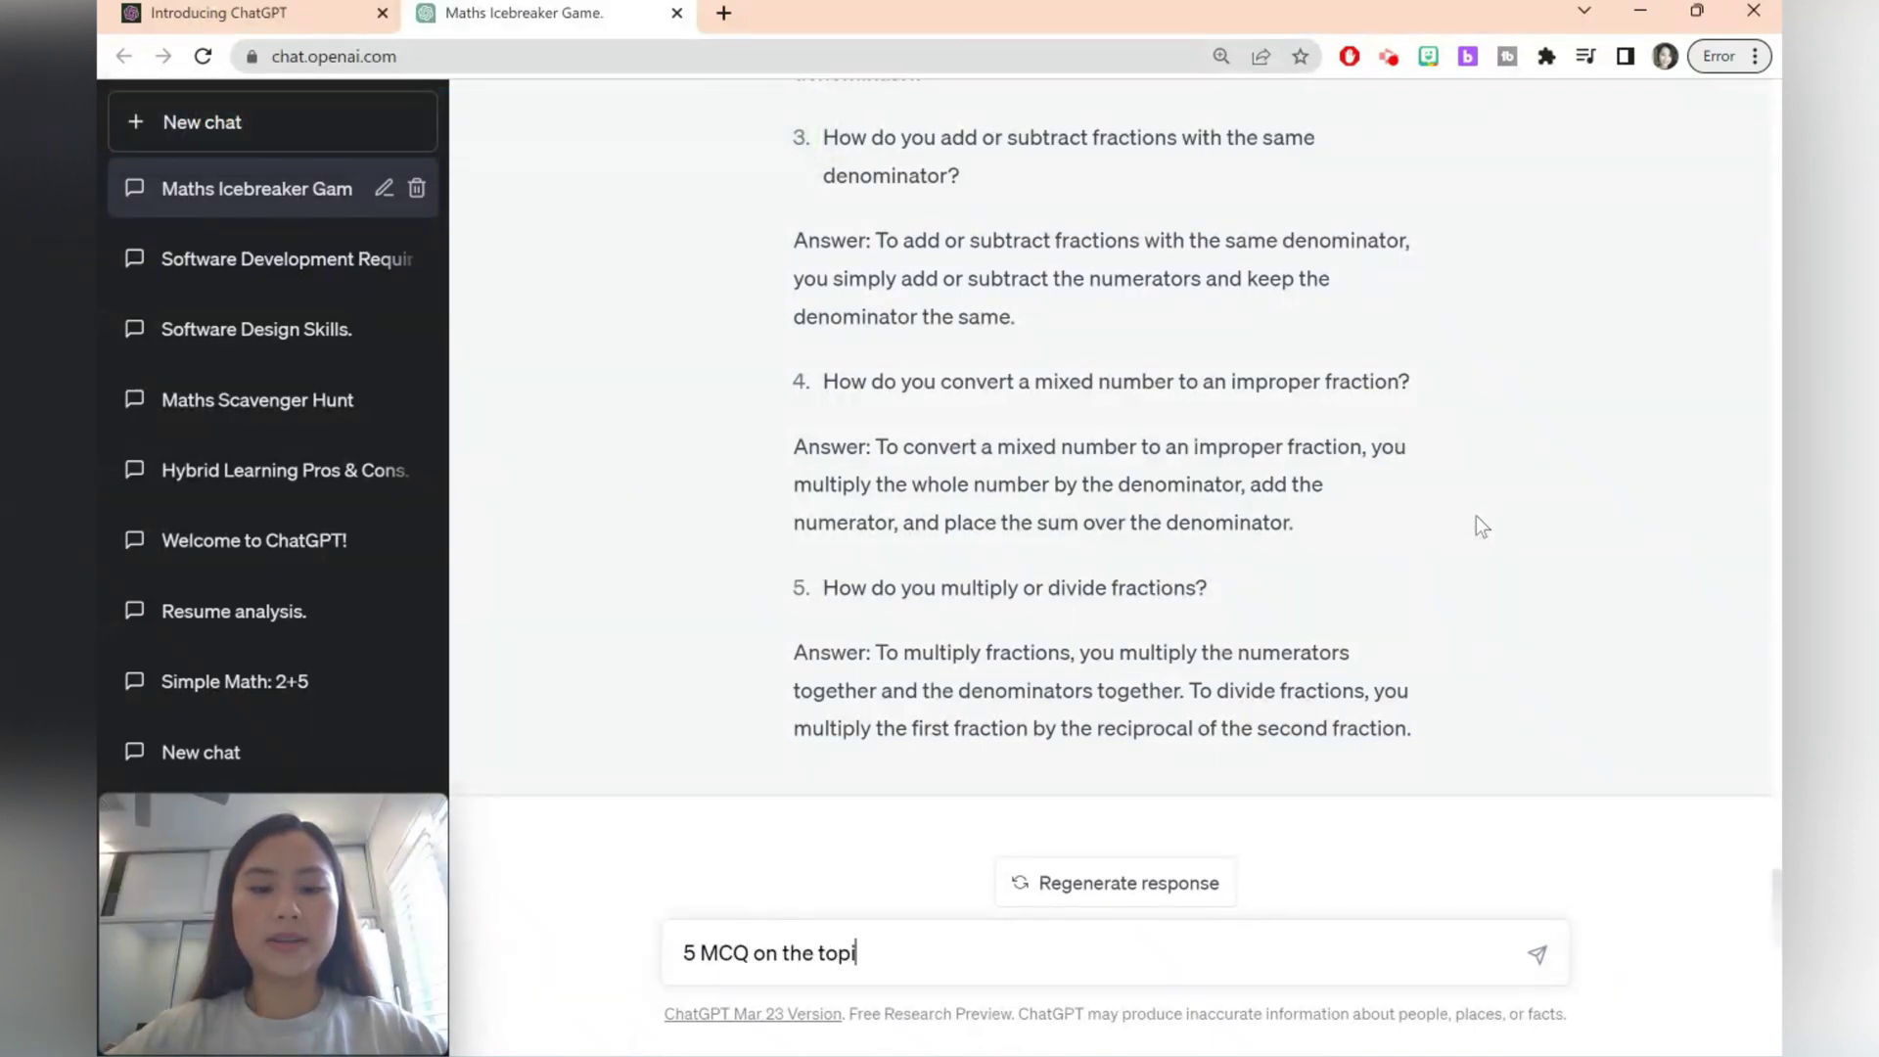
text(c year 9)
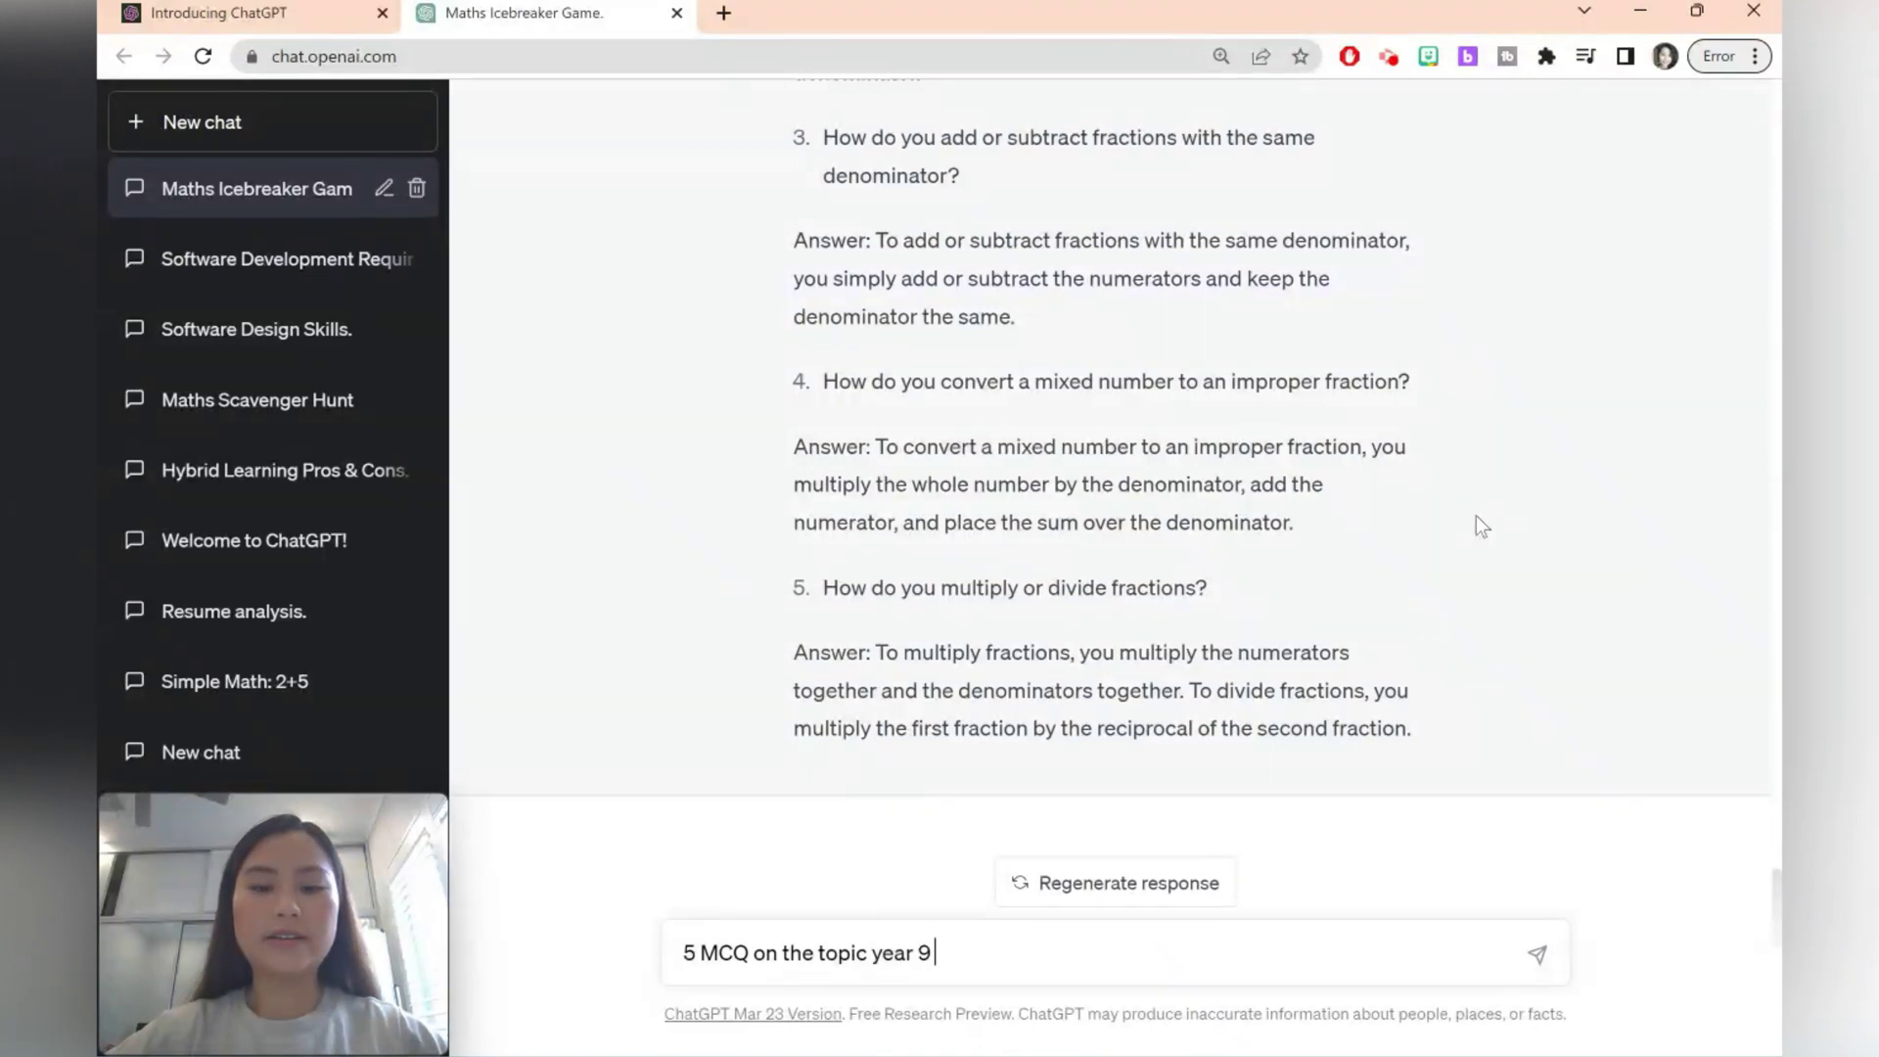
text( fractions)
key(Return)
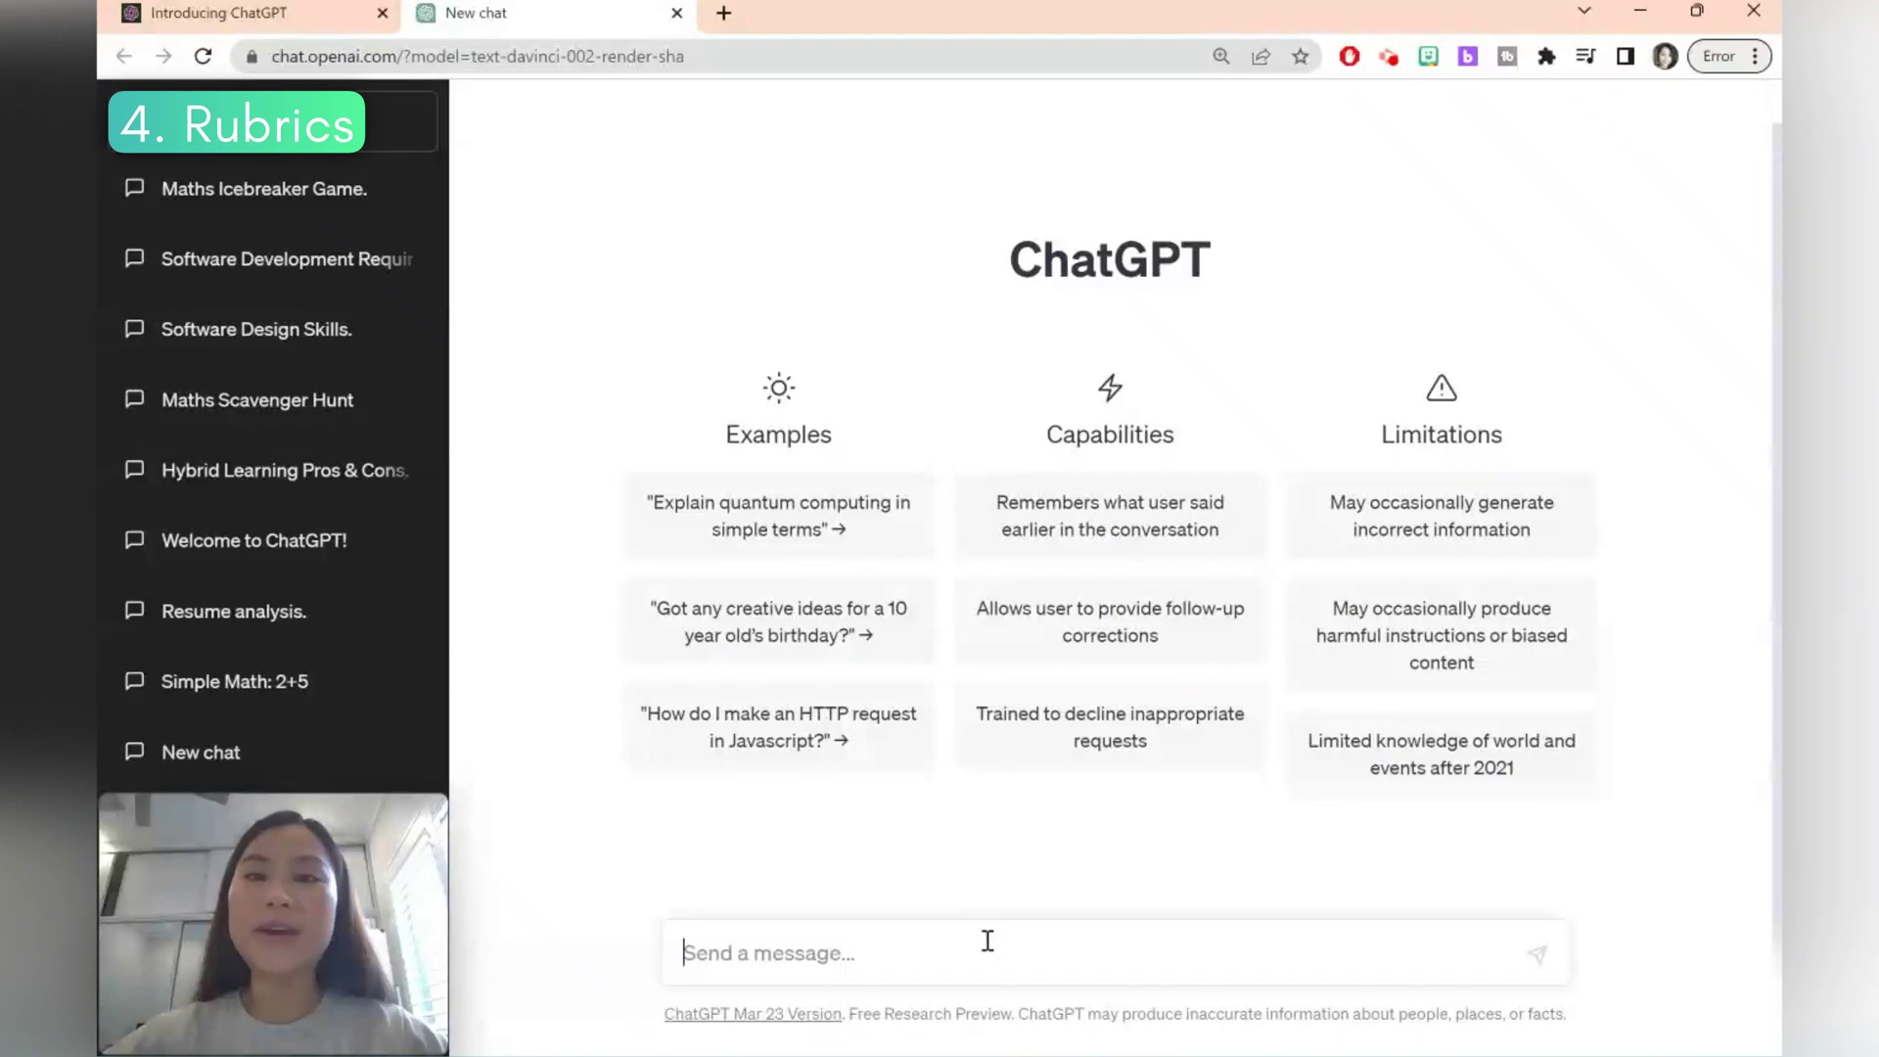
Step: Type the request: create a rubric "evaluate the effectiveness of anti-smoking campaigns in Australia"
text(rub)
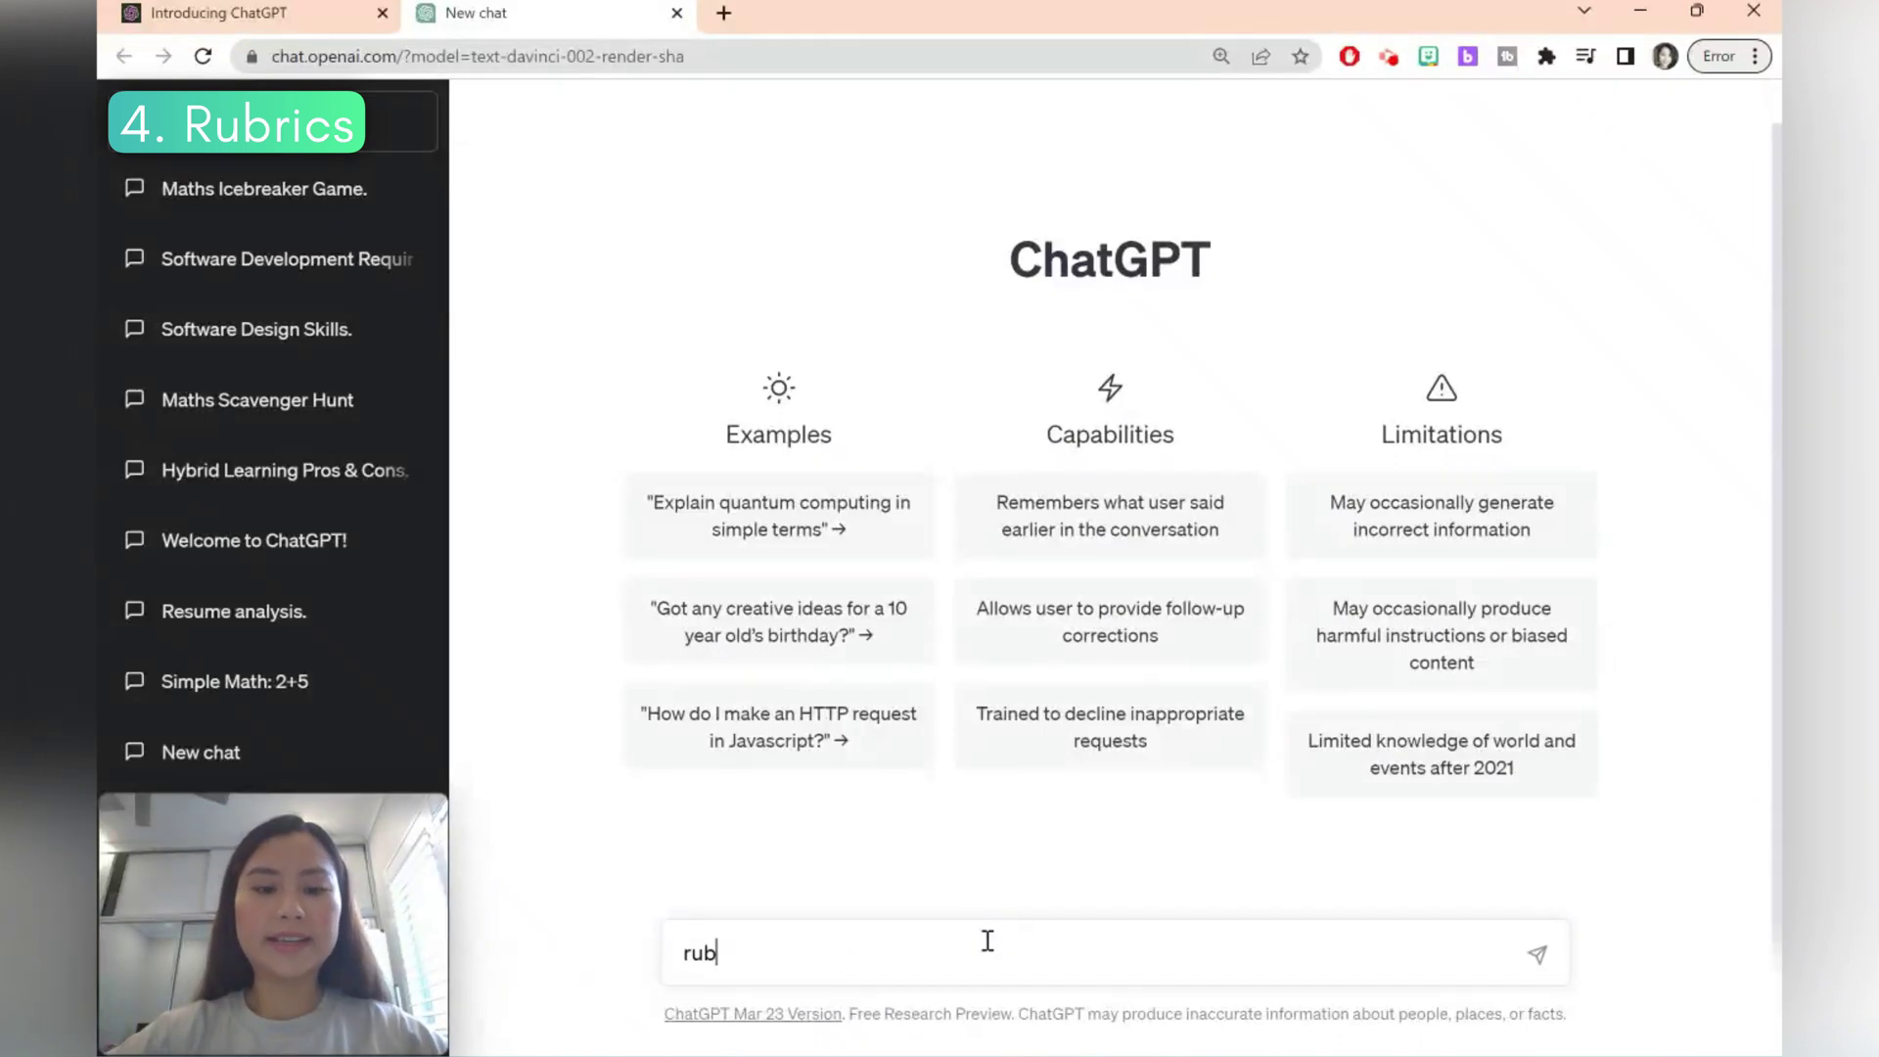
key(BackSpace)
key(BackSpace)
key(BackSpace)
text(create)
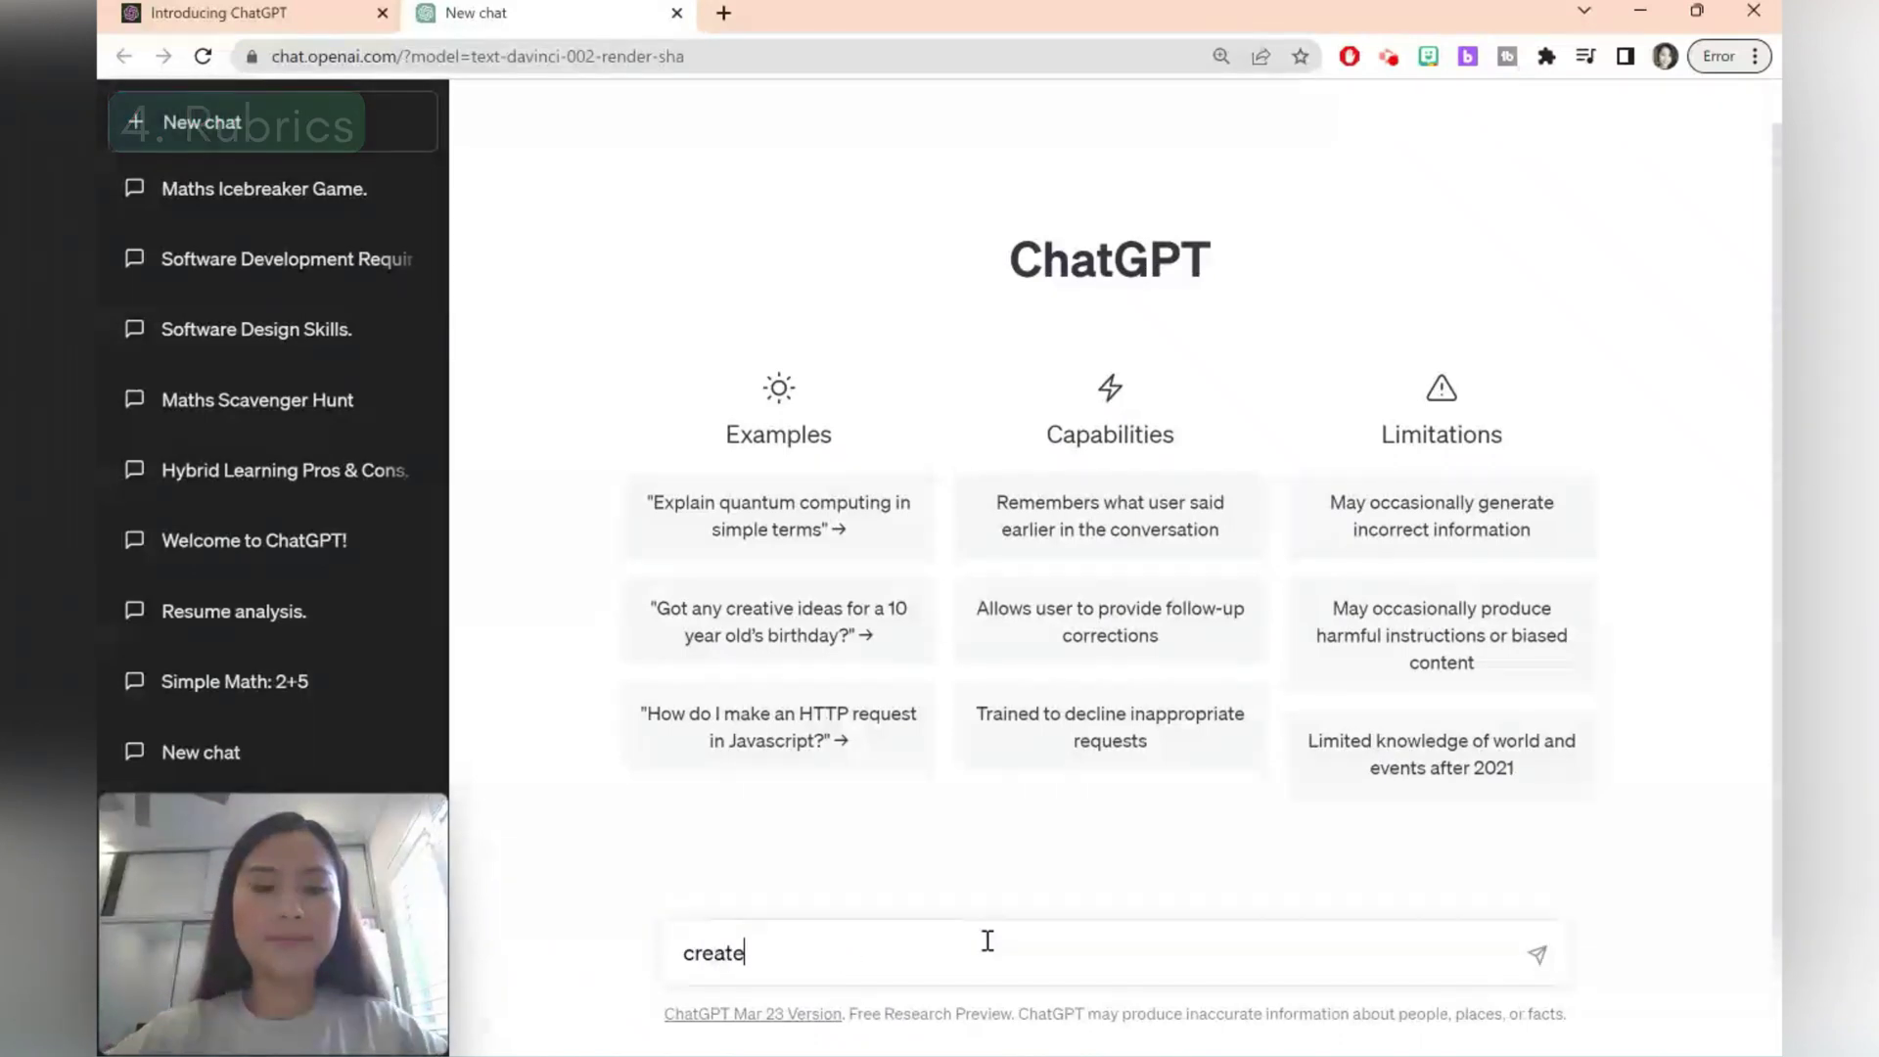
text( a rubric )
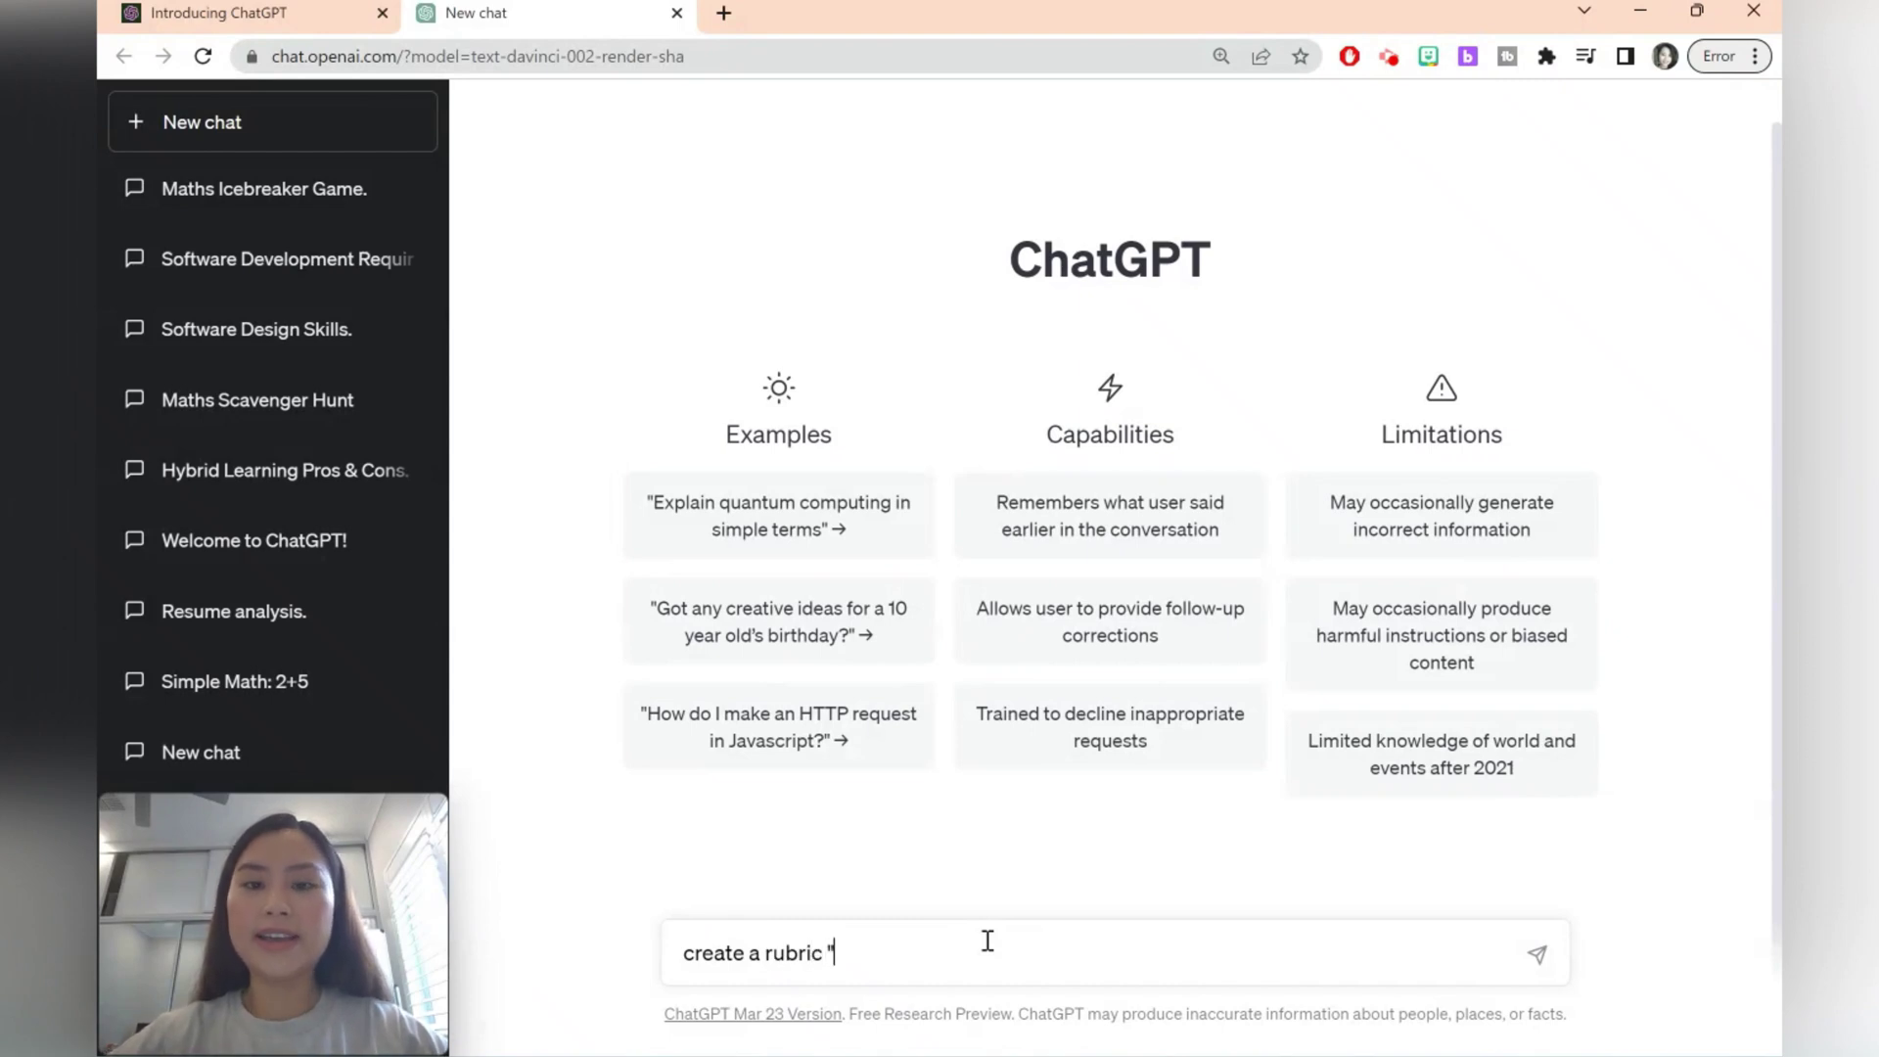
text("evaluat)
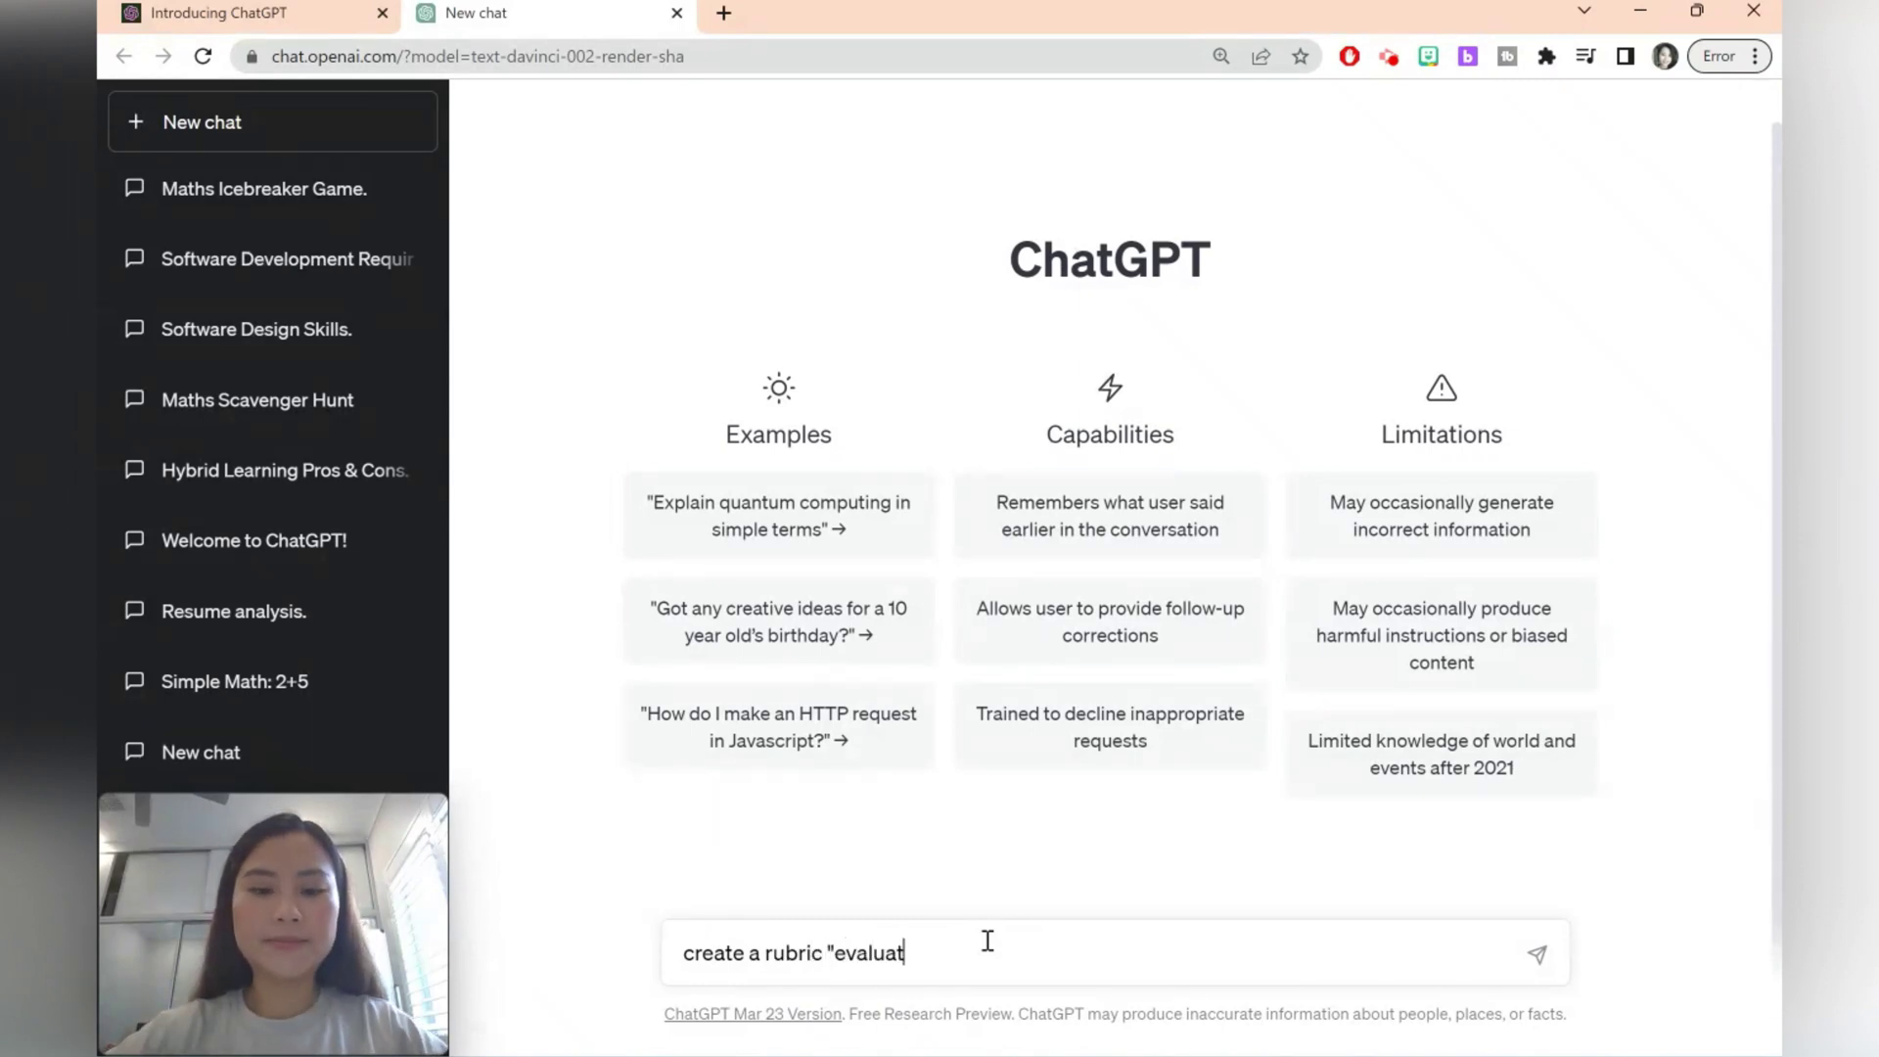
text(e the effectivene)
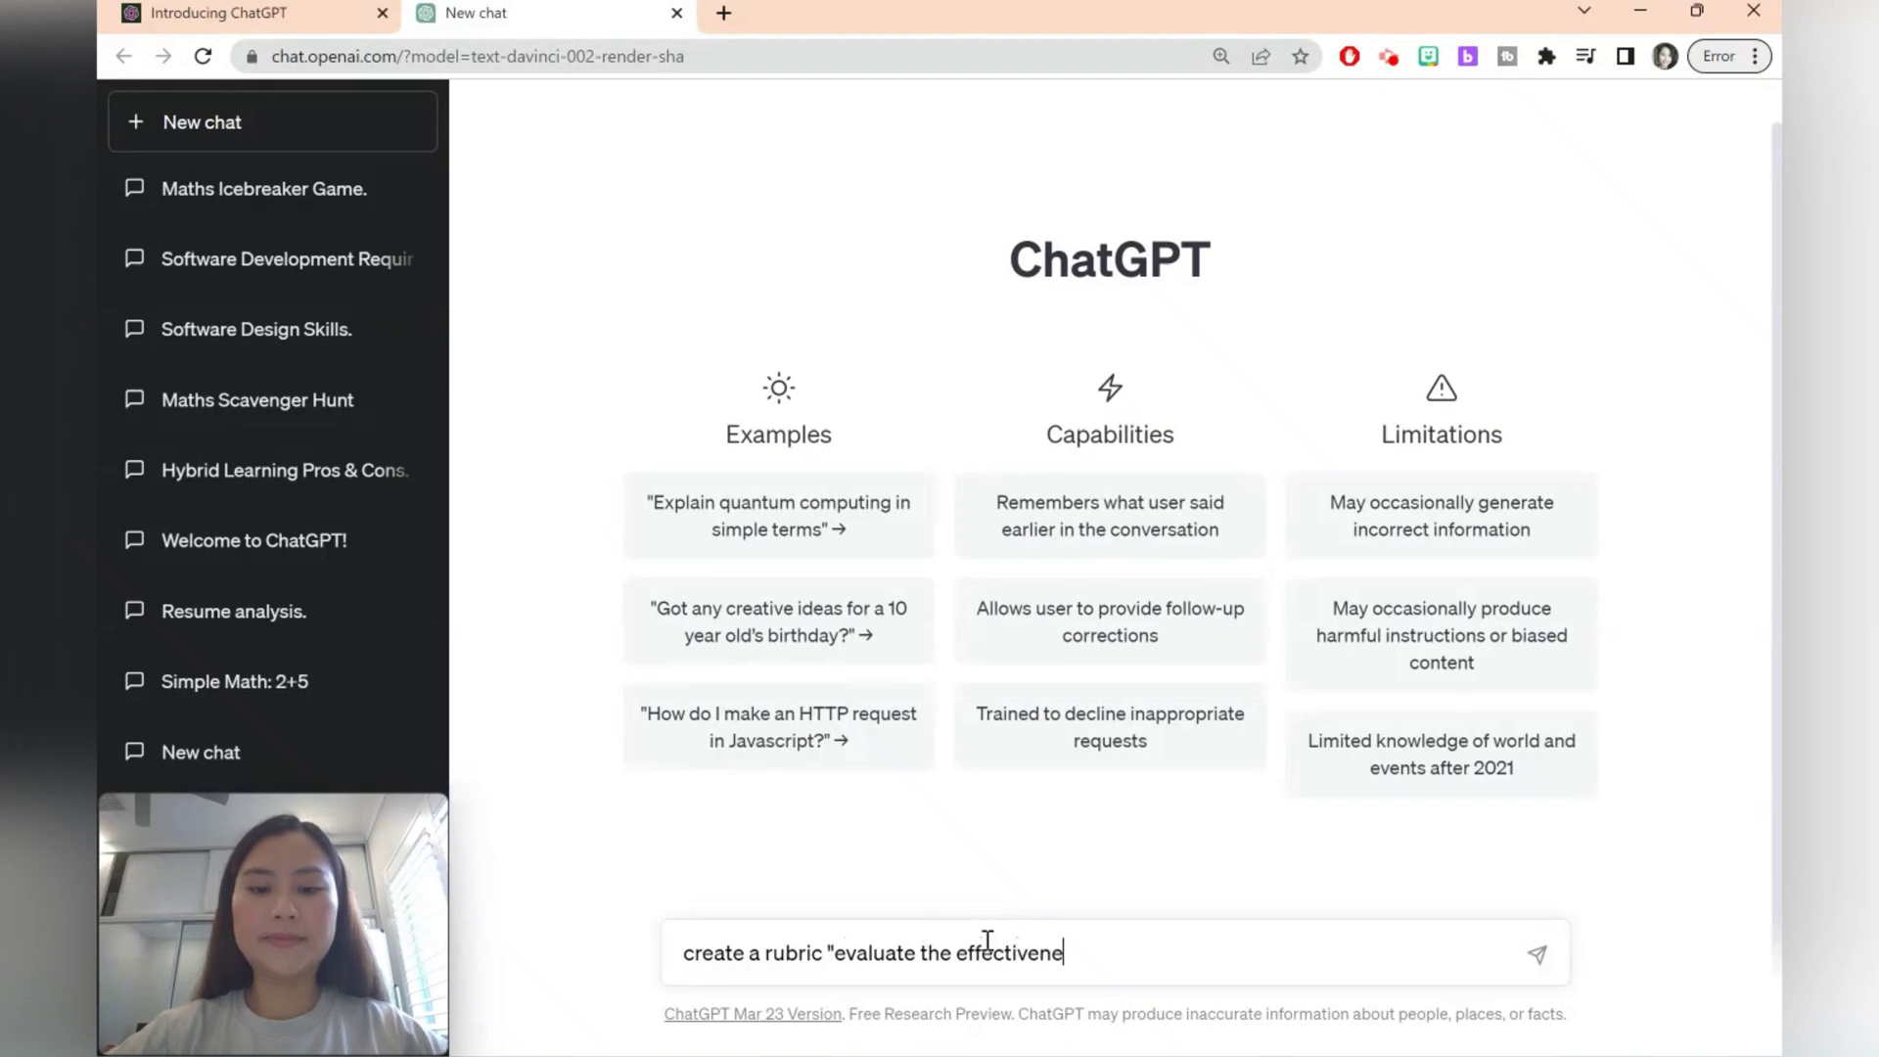
text(ss of anti-smok)
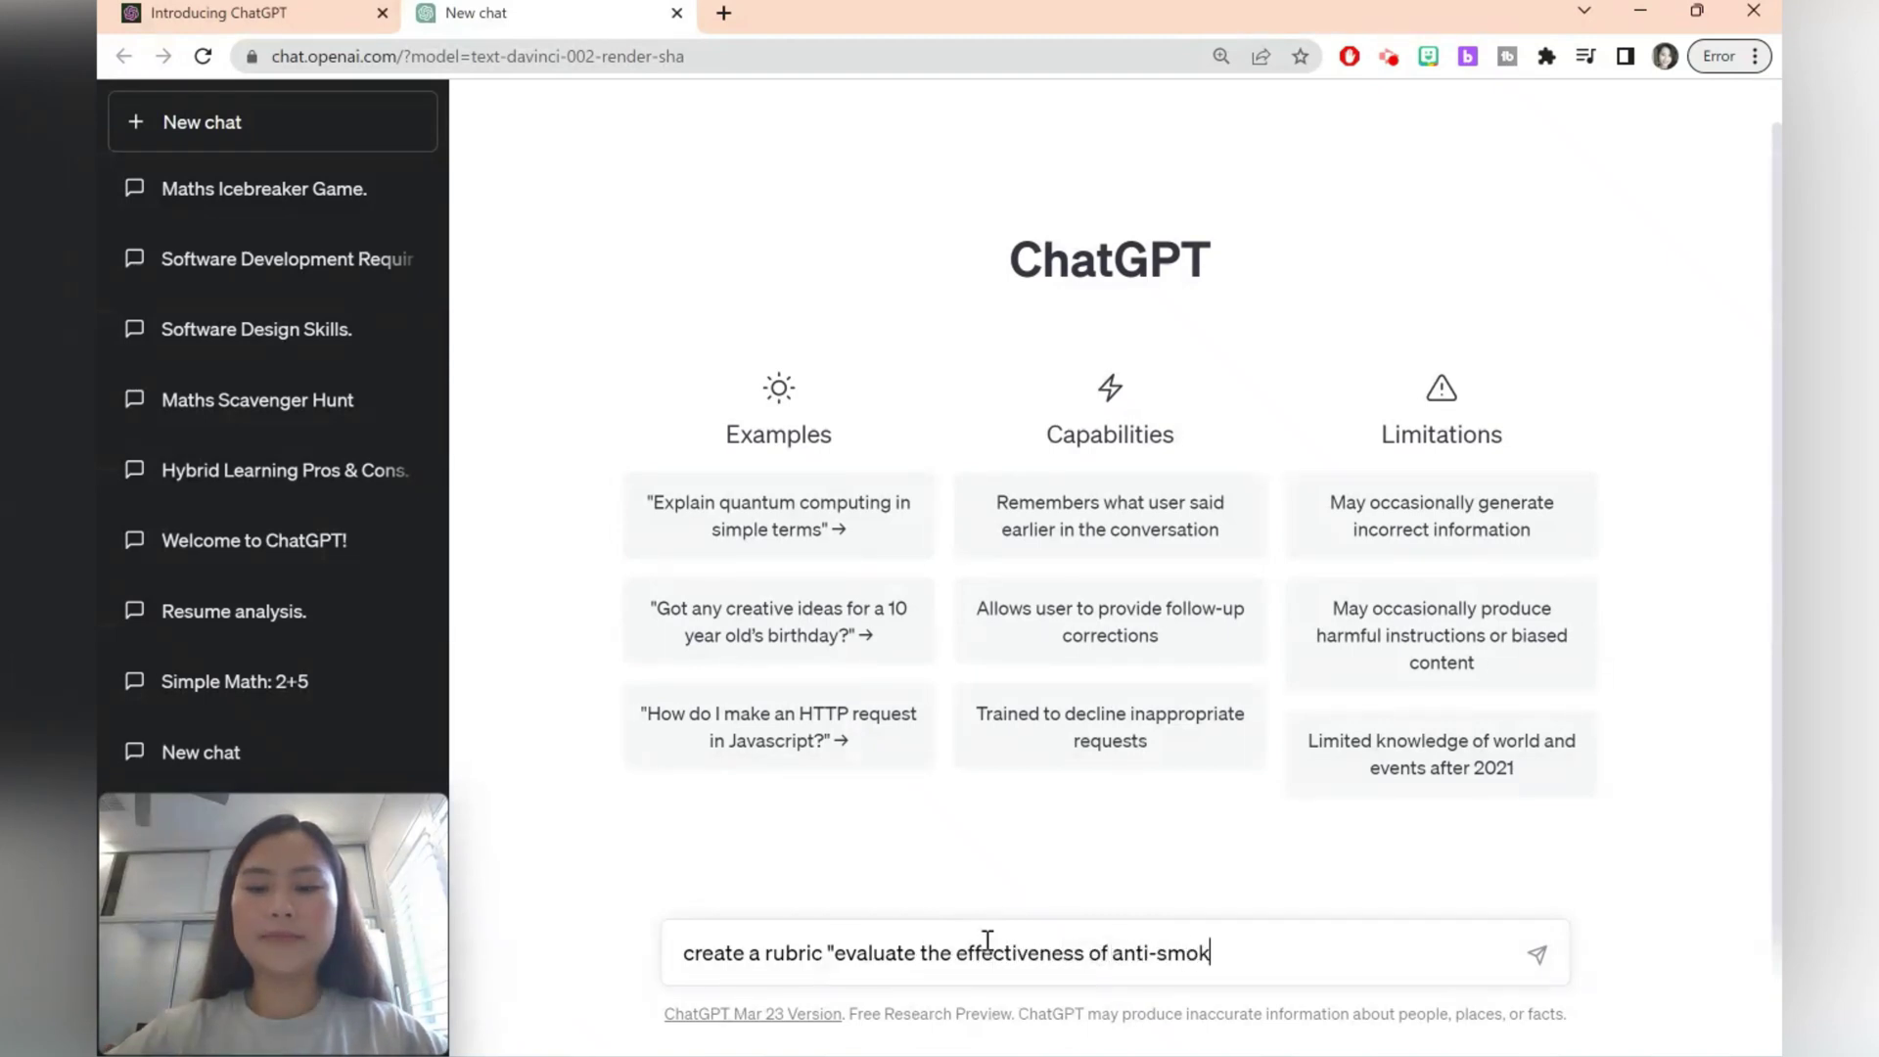
text(ing campg)
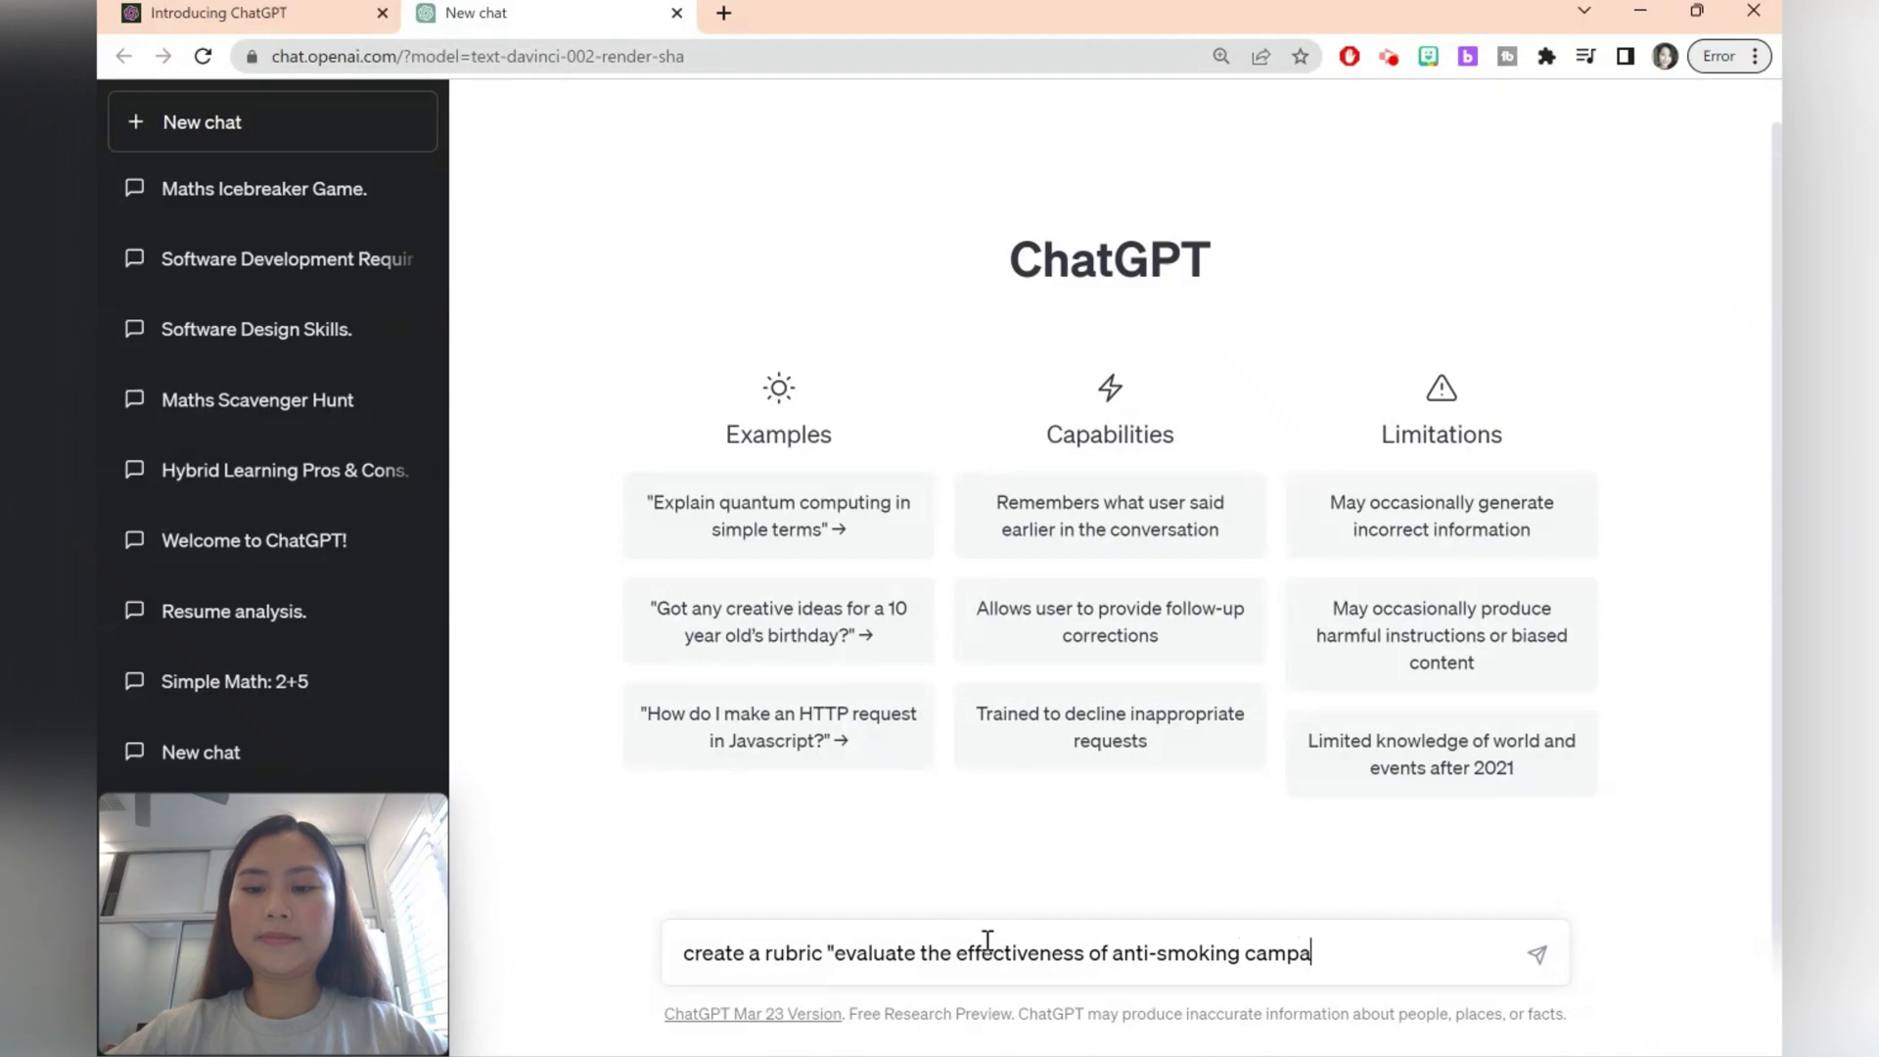
text(igns in Australia)
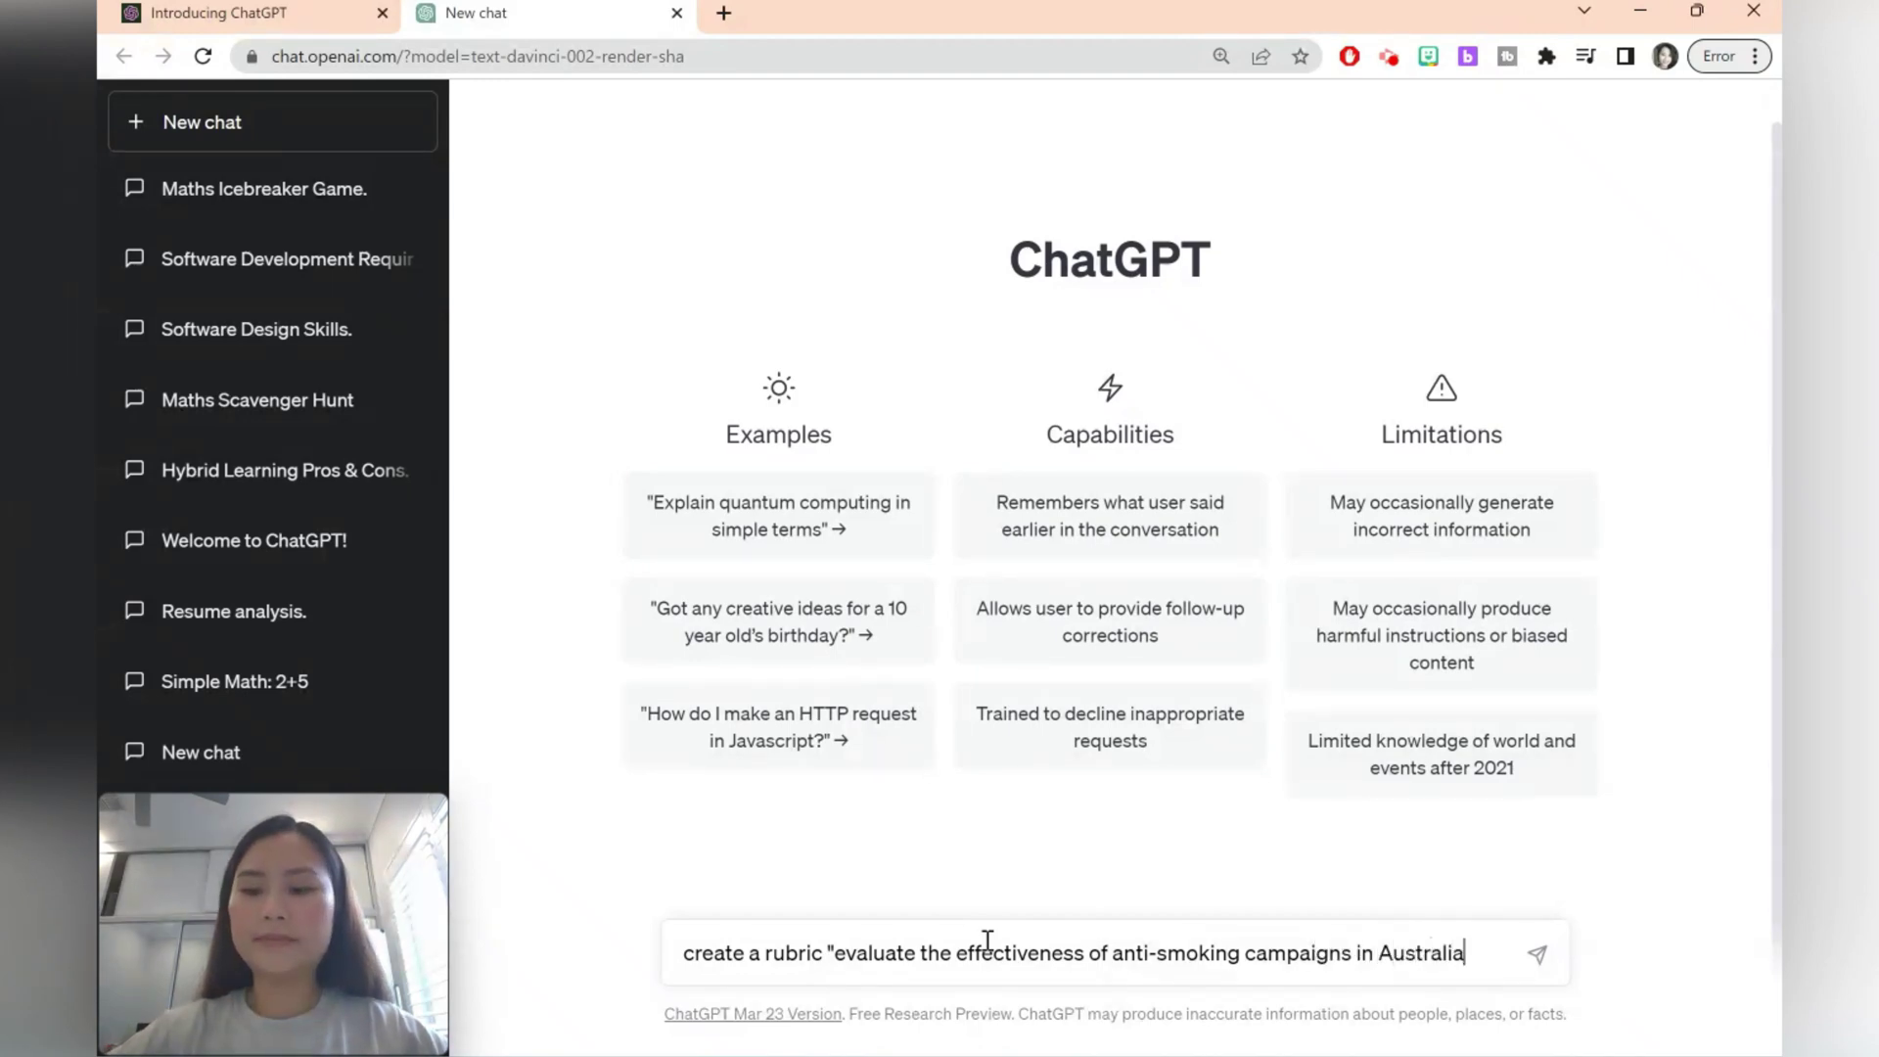
Step: Send the anti-smoking rubric request, review the table, and start the 300-word food safety prompt
text(")
key(Return)
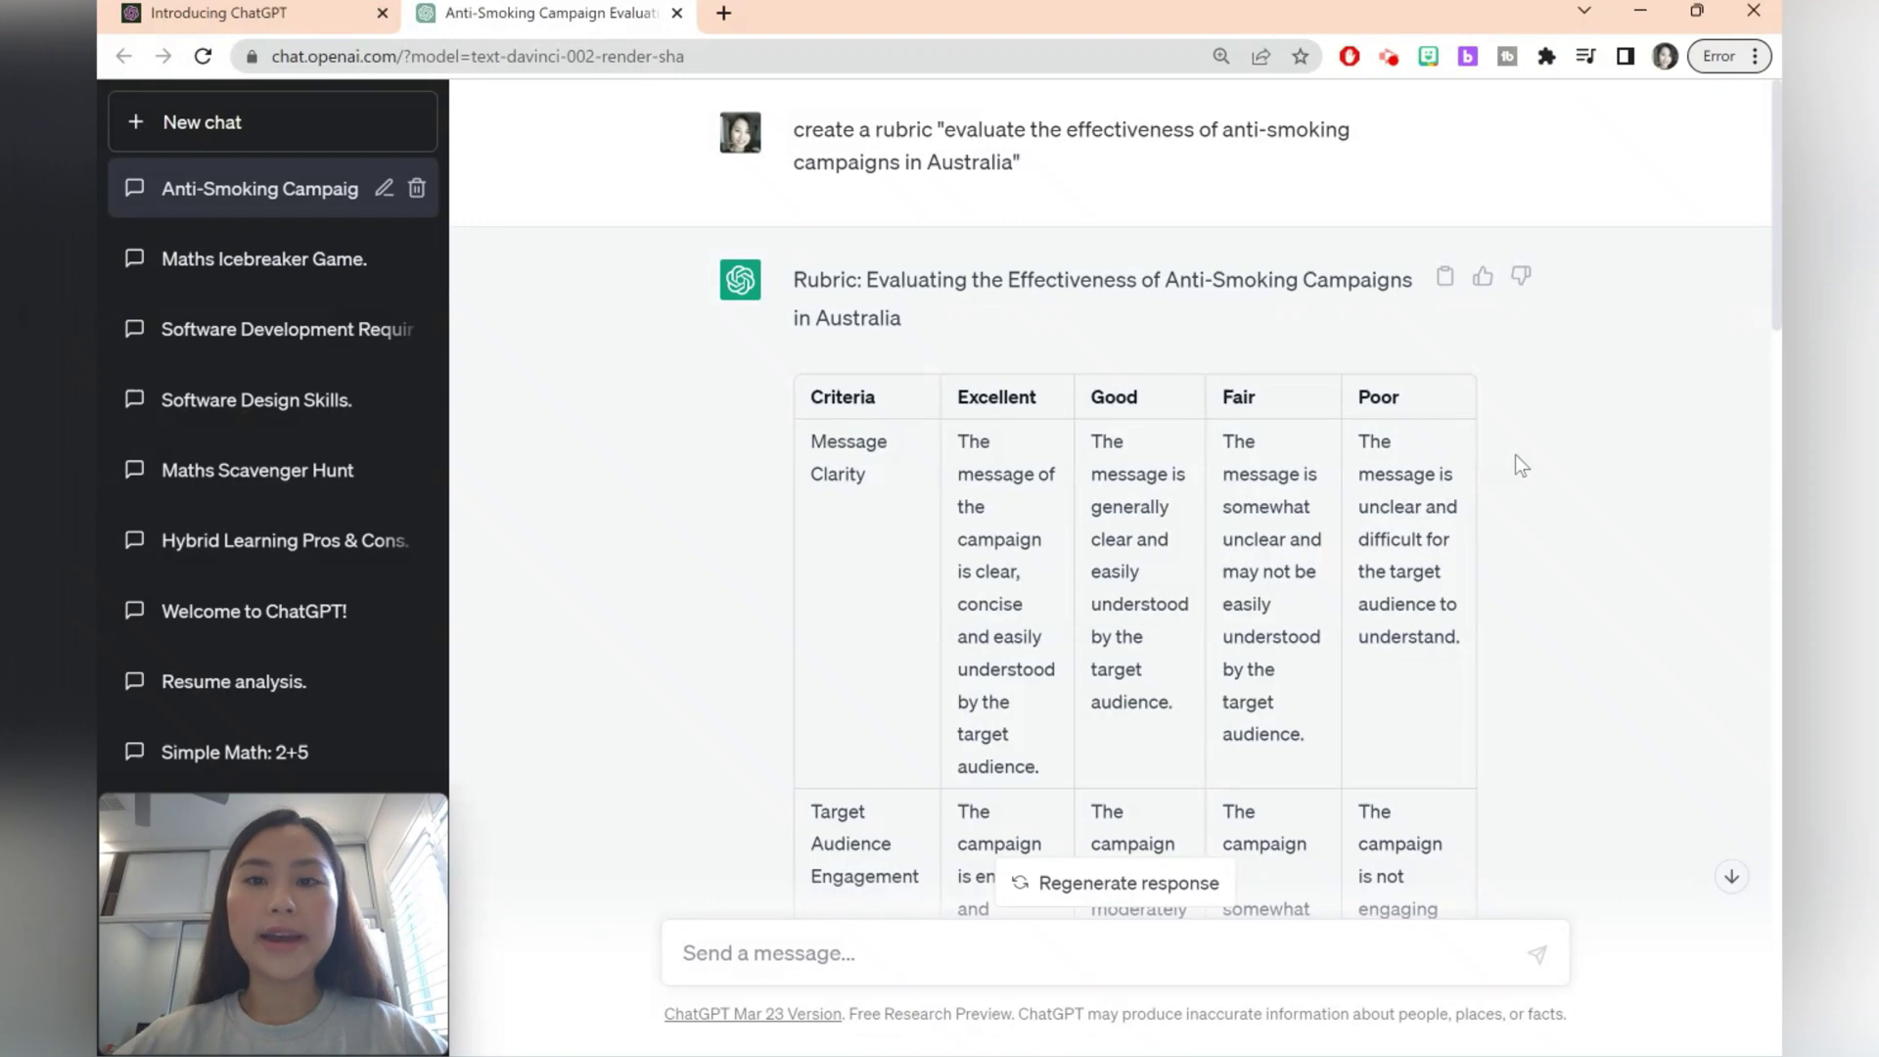
scroll(1410, 685, down, 15)
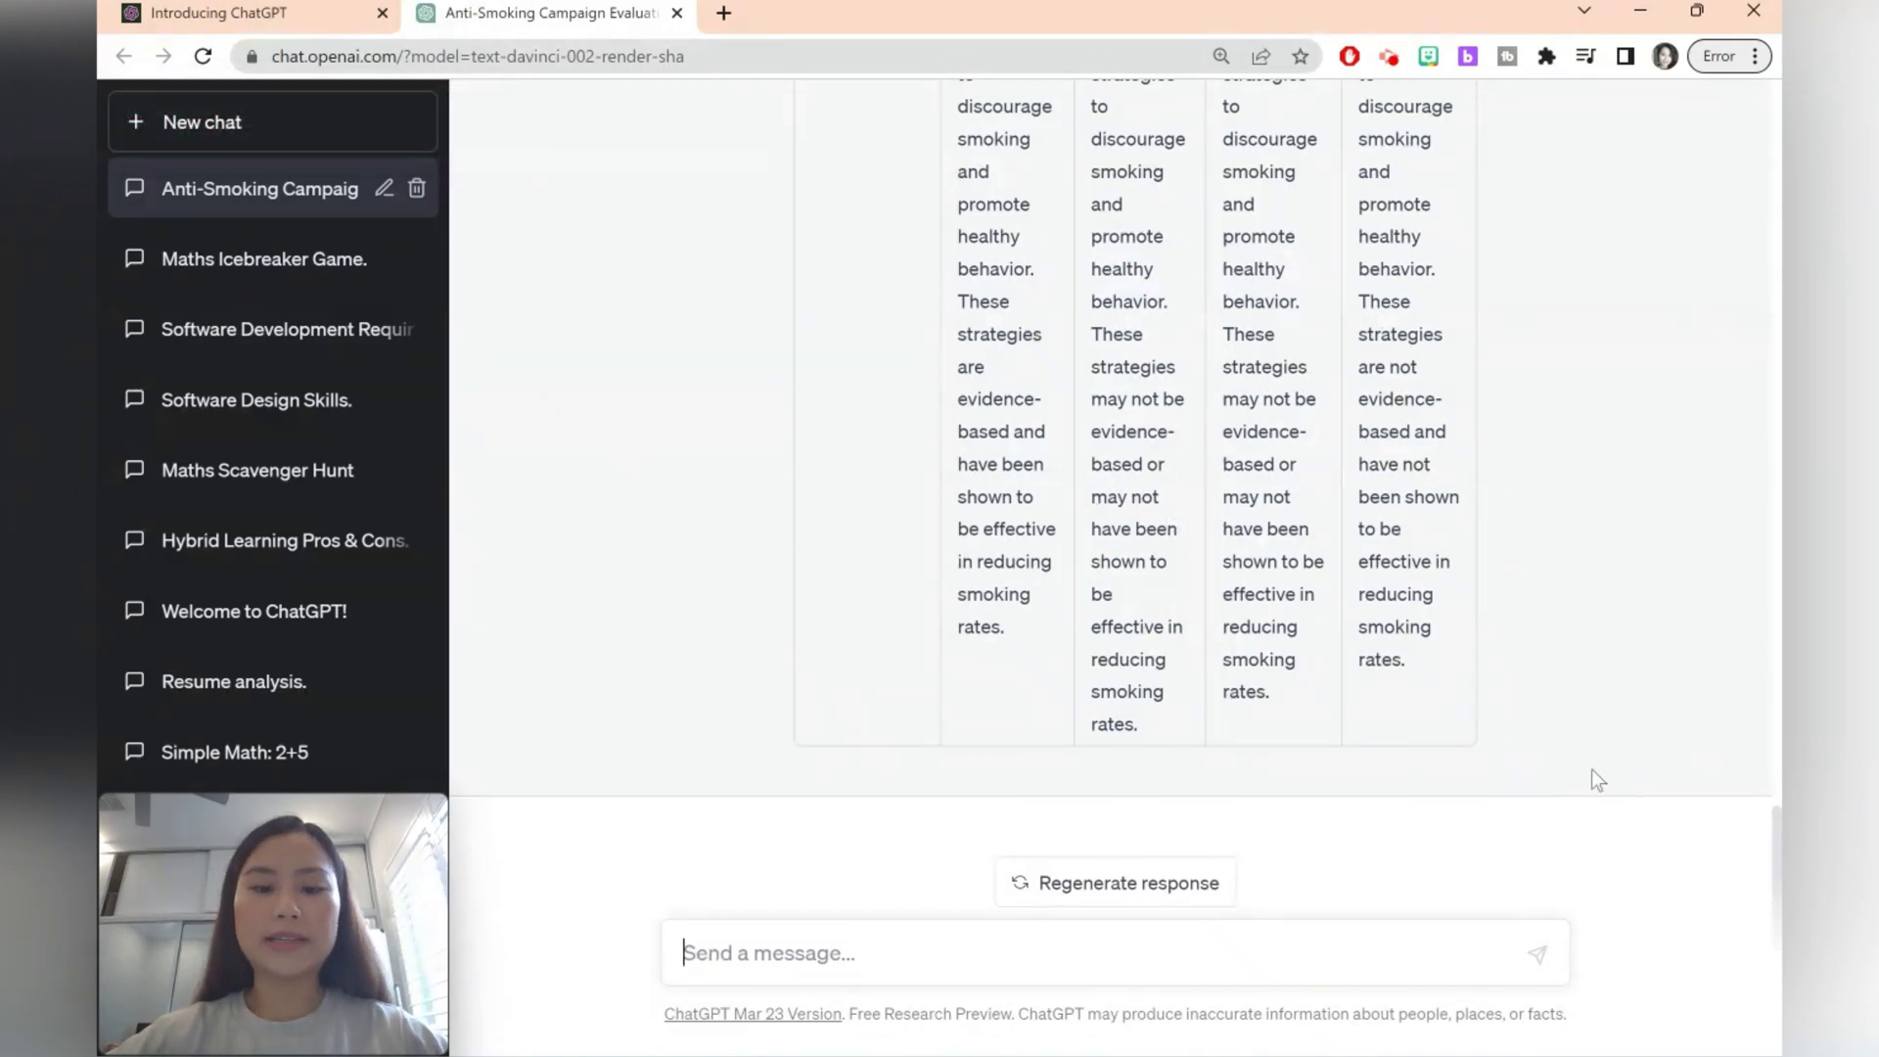
text(In 300)
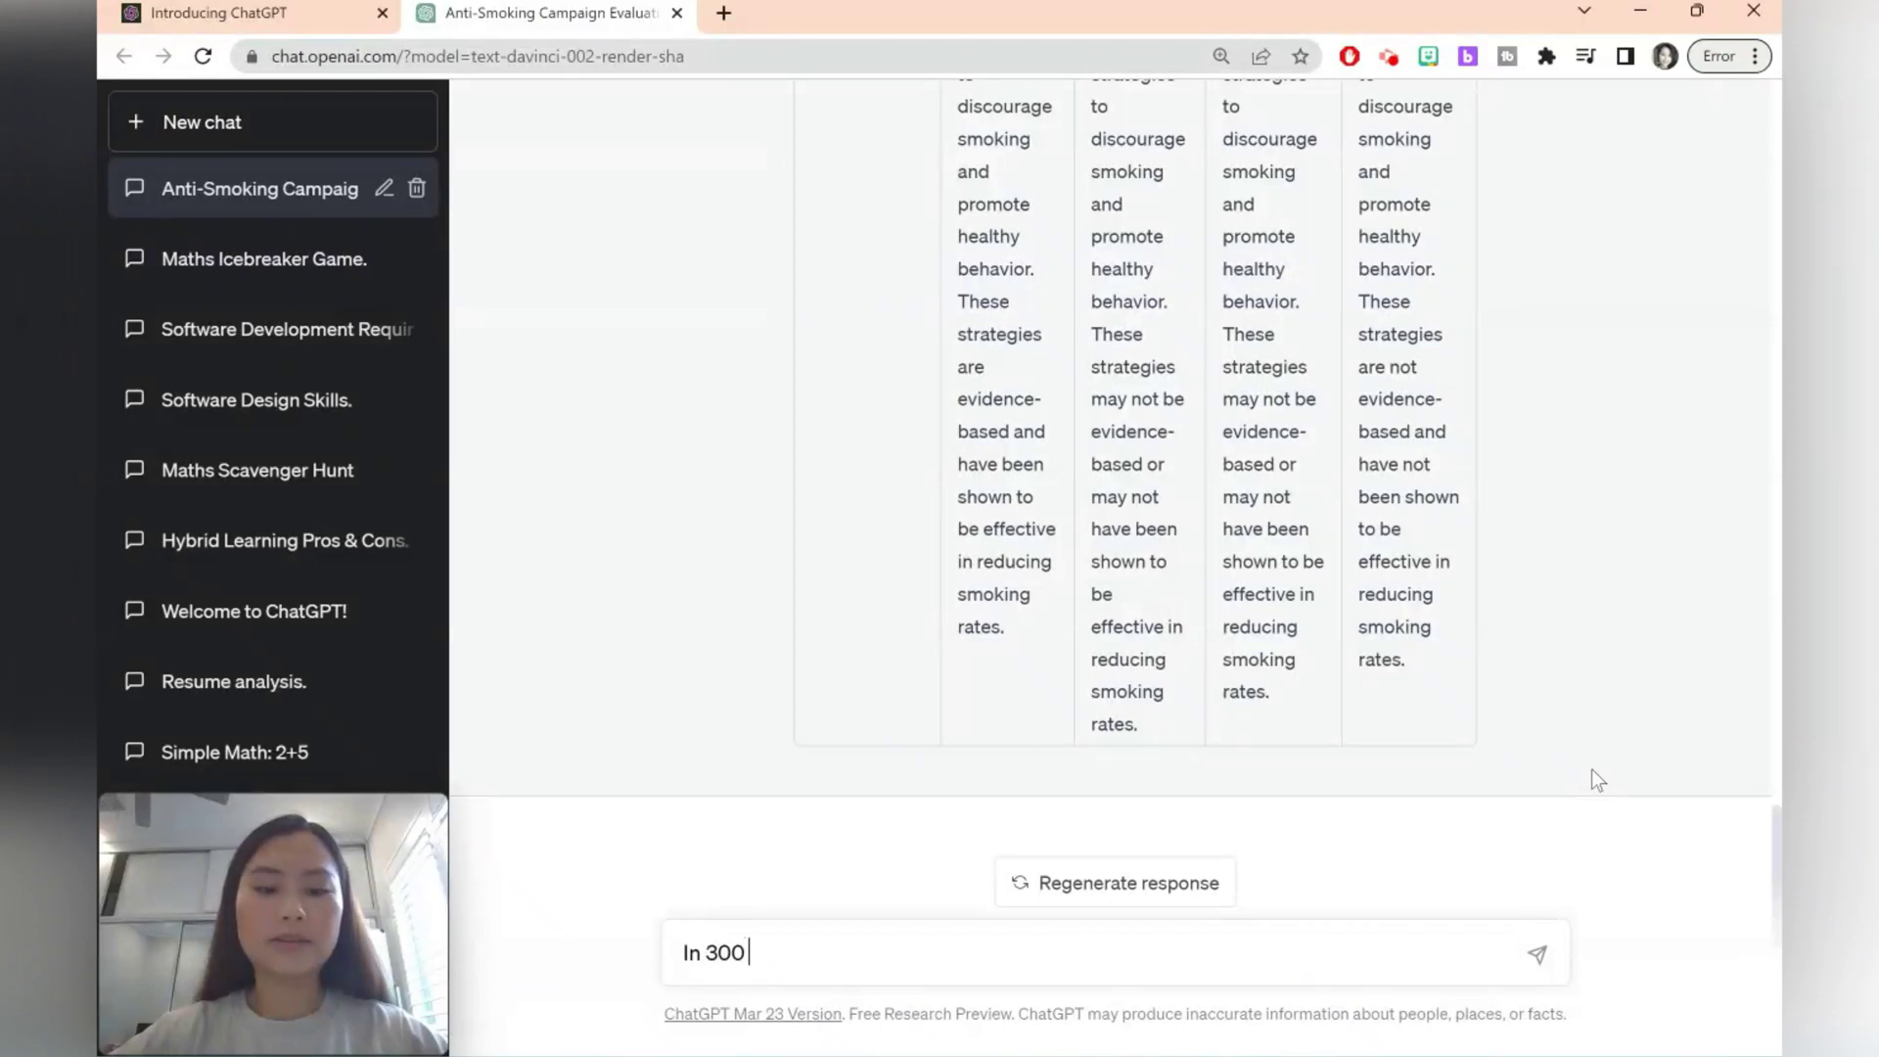
text( words or less,)
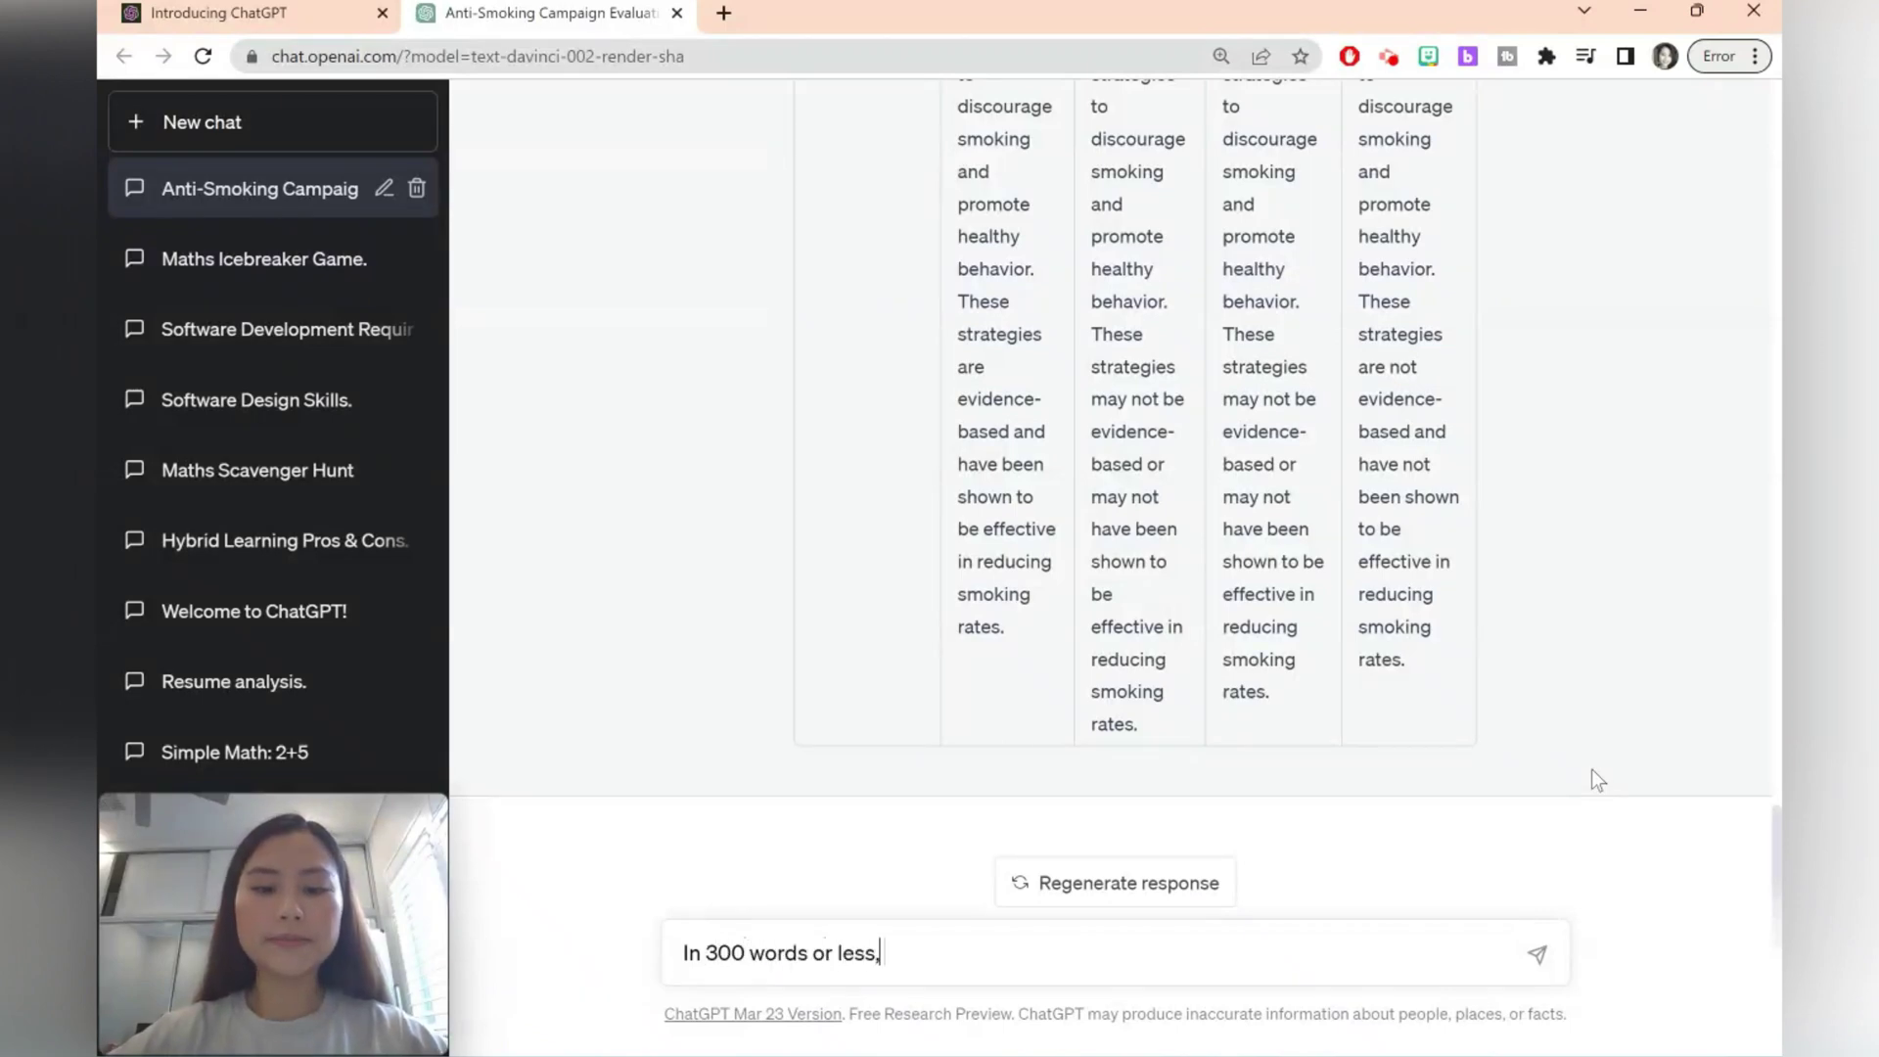
text( "evaluate the effectiveness)
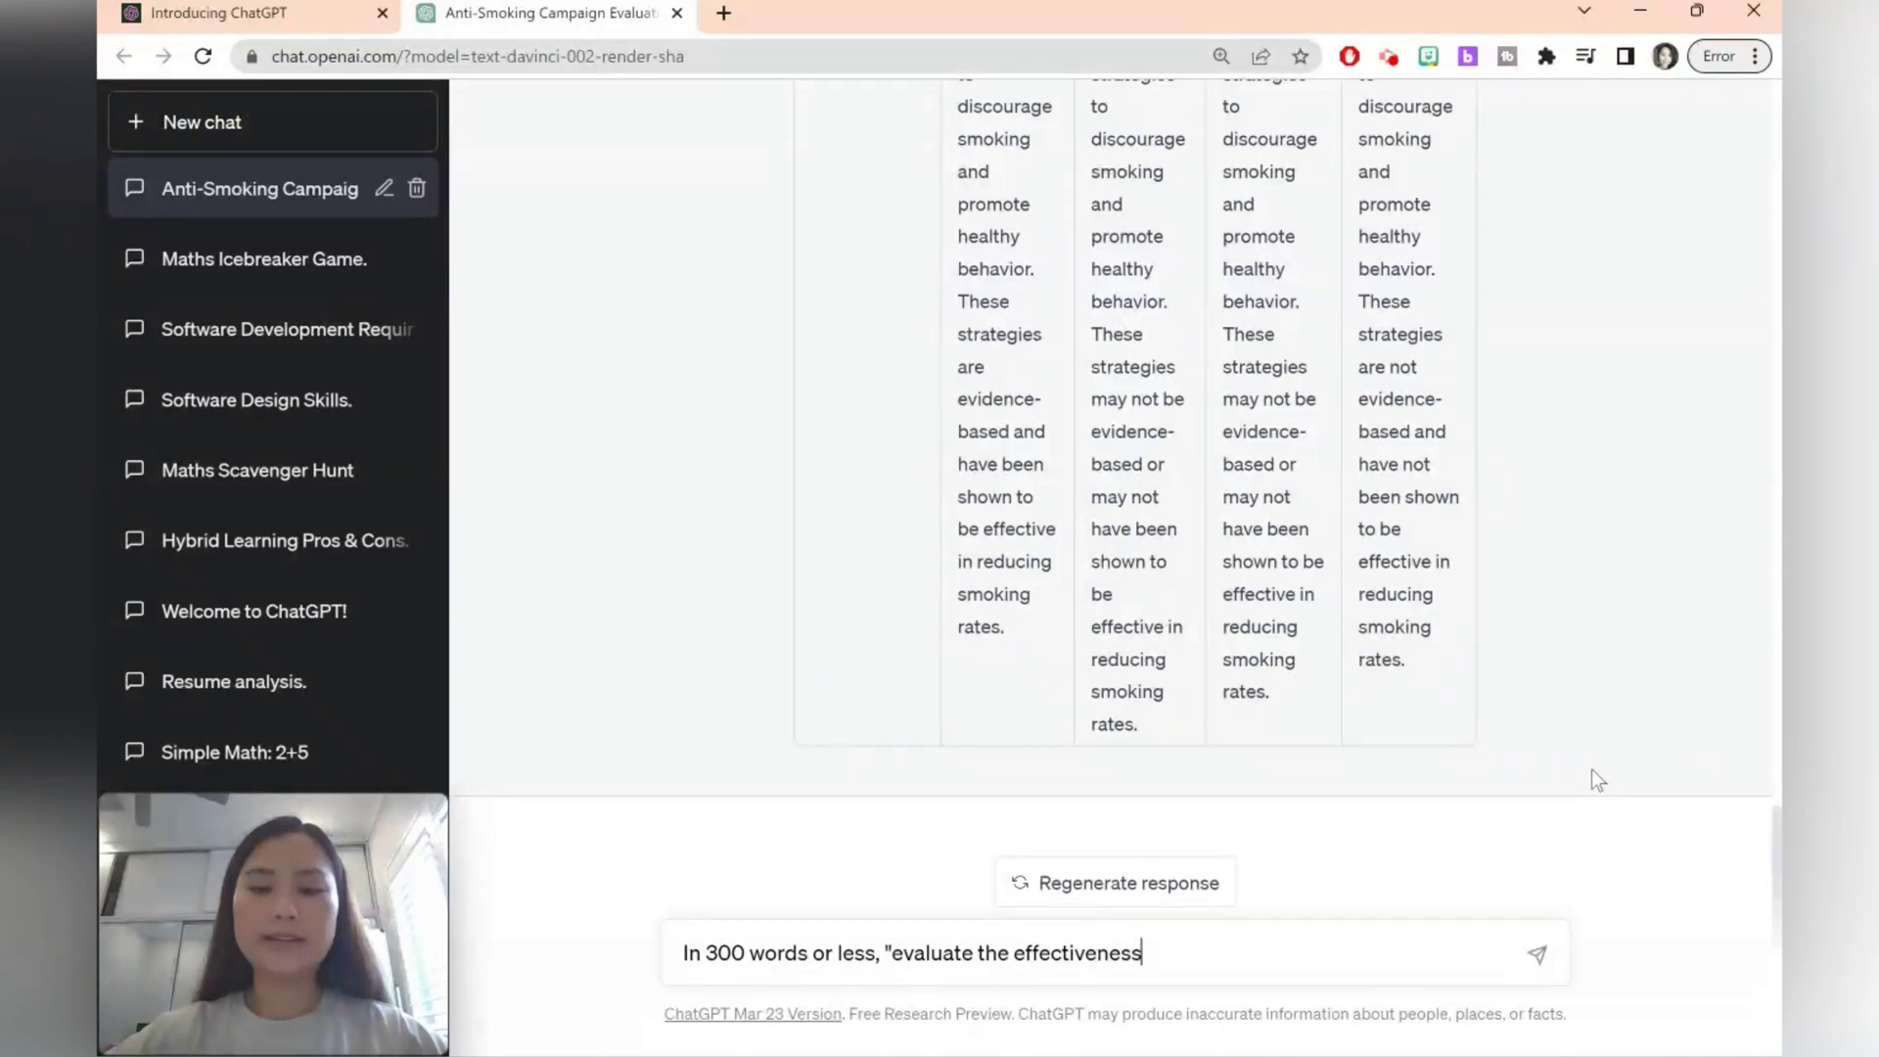
text( of food saf)
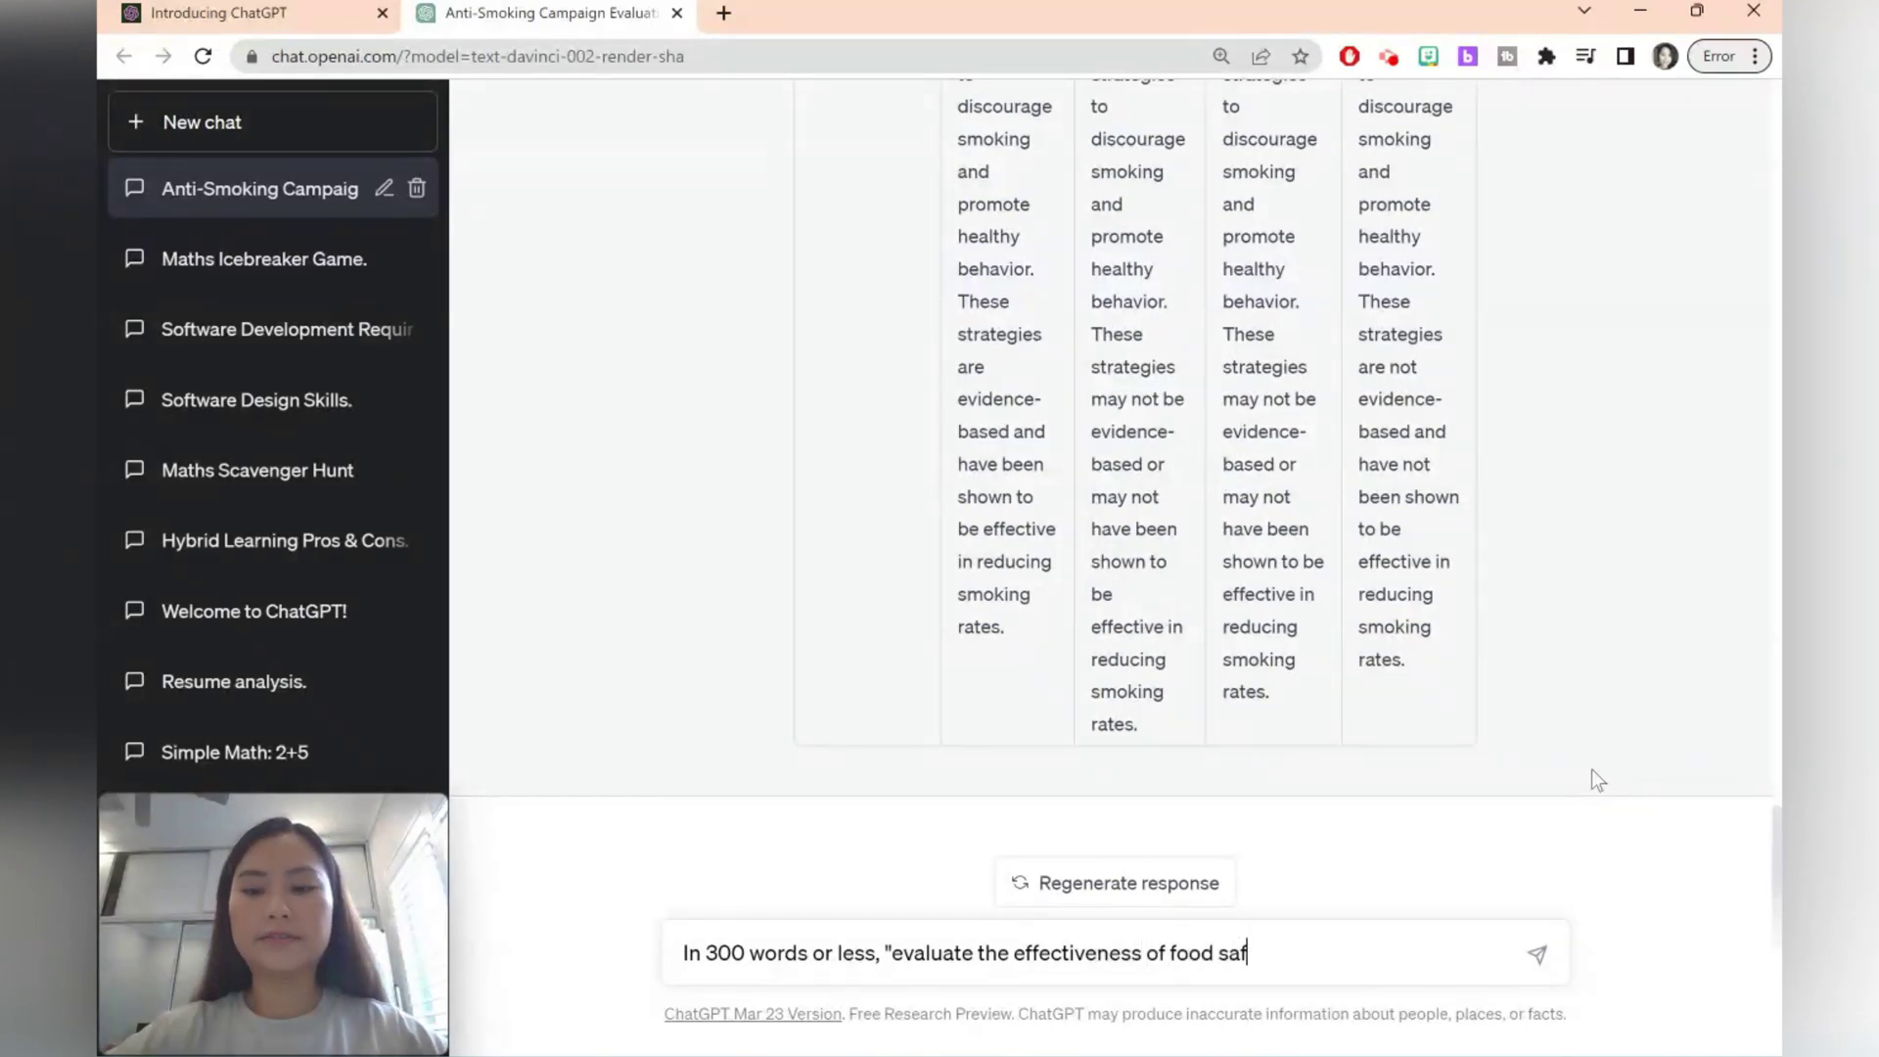
text(ety campaigns in )
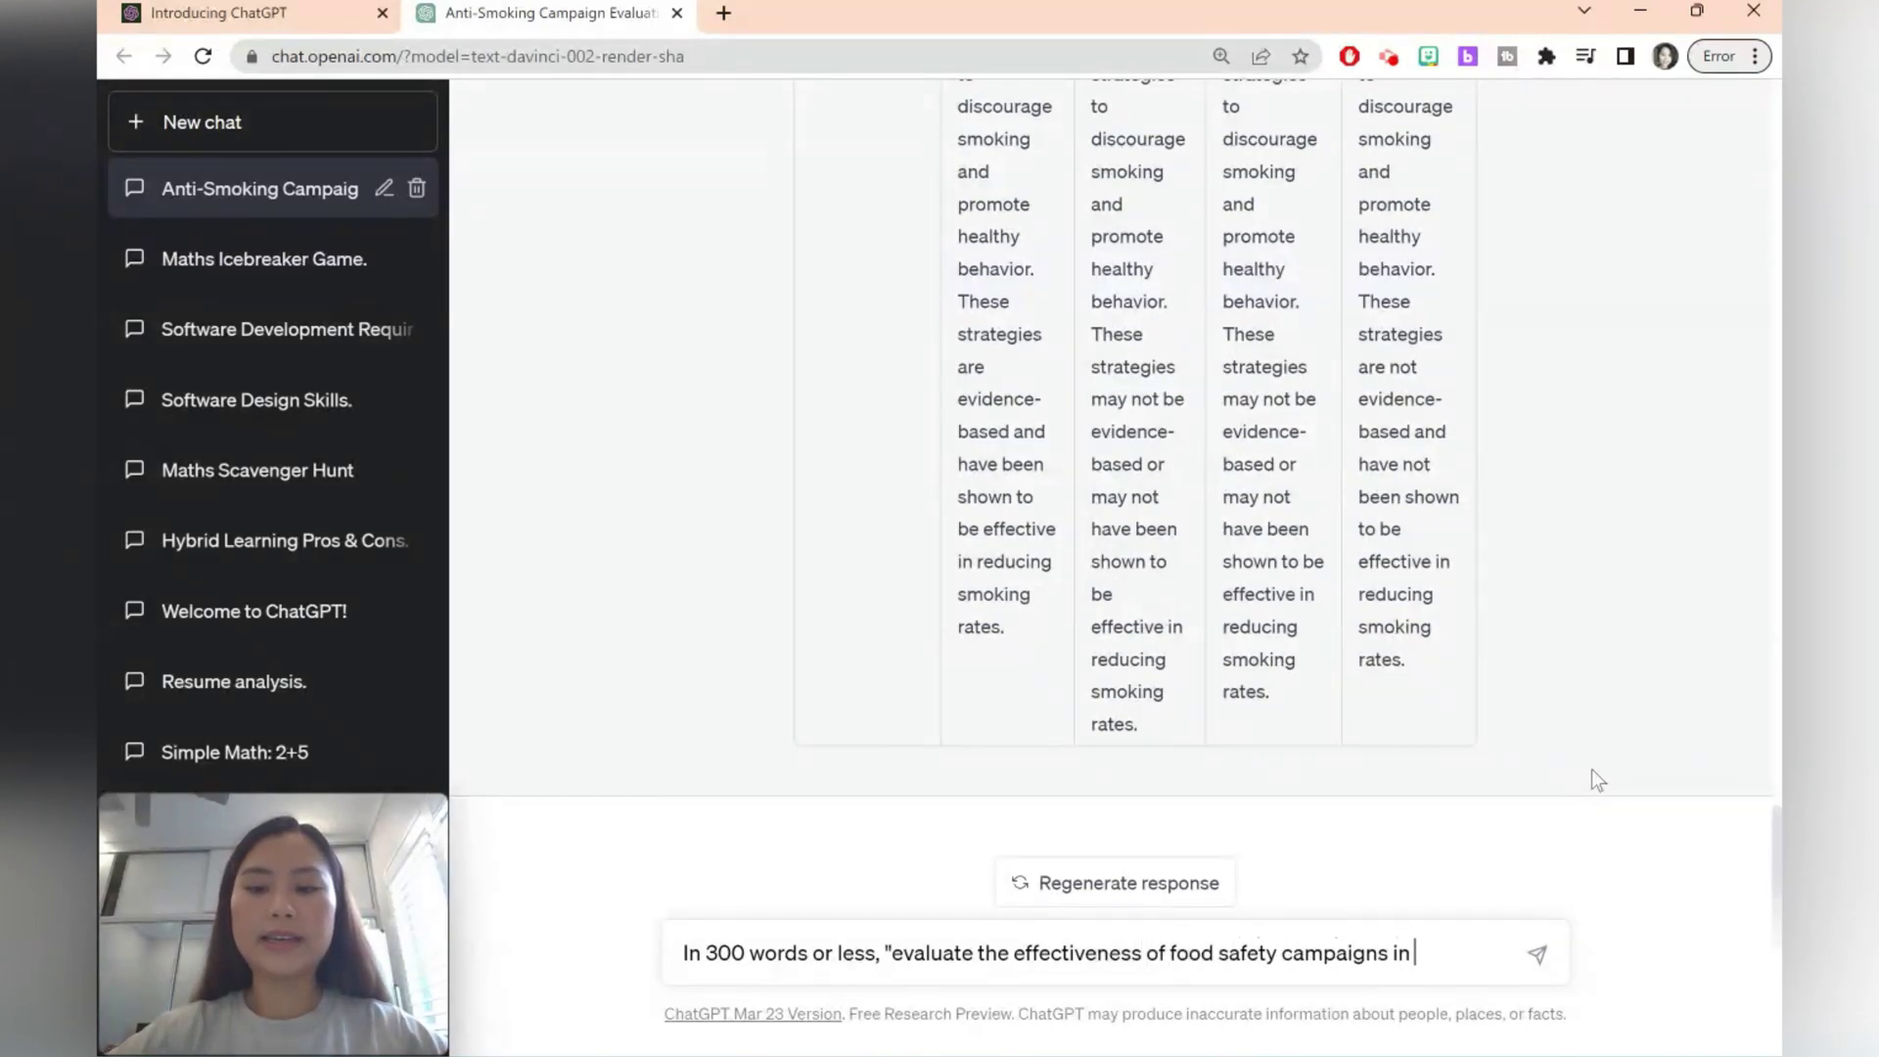
text(Australia")
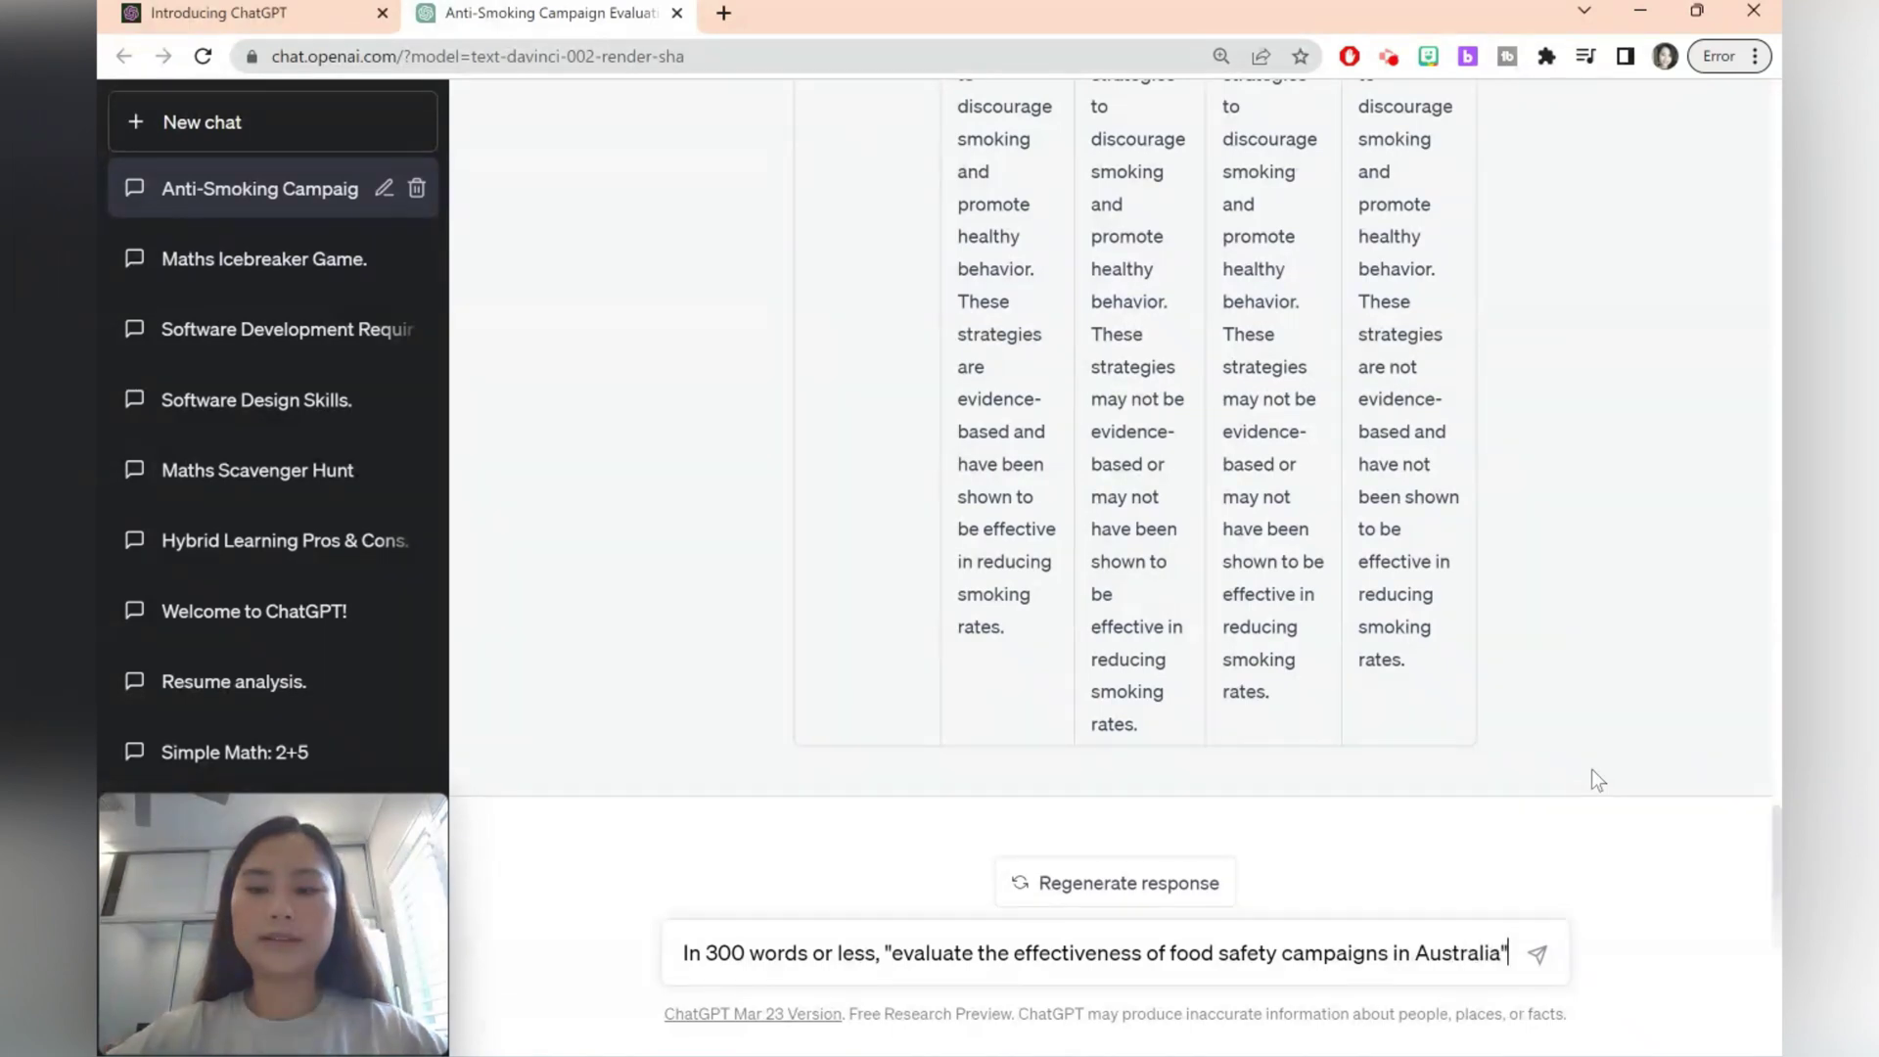
Step: Submit the 300-words-or-less prompt evaluating food safety campaigns in Australia
key(Return)
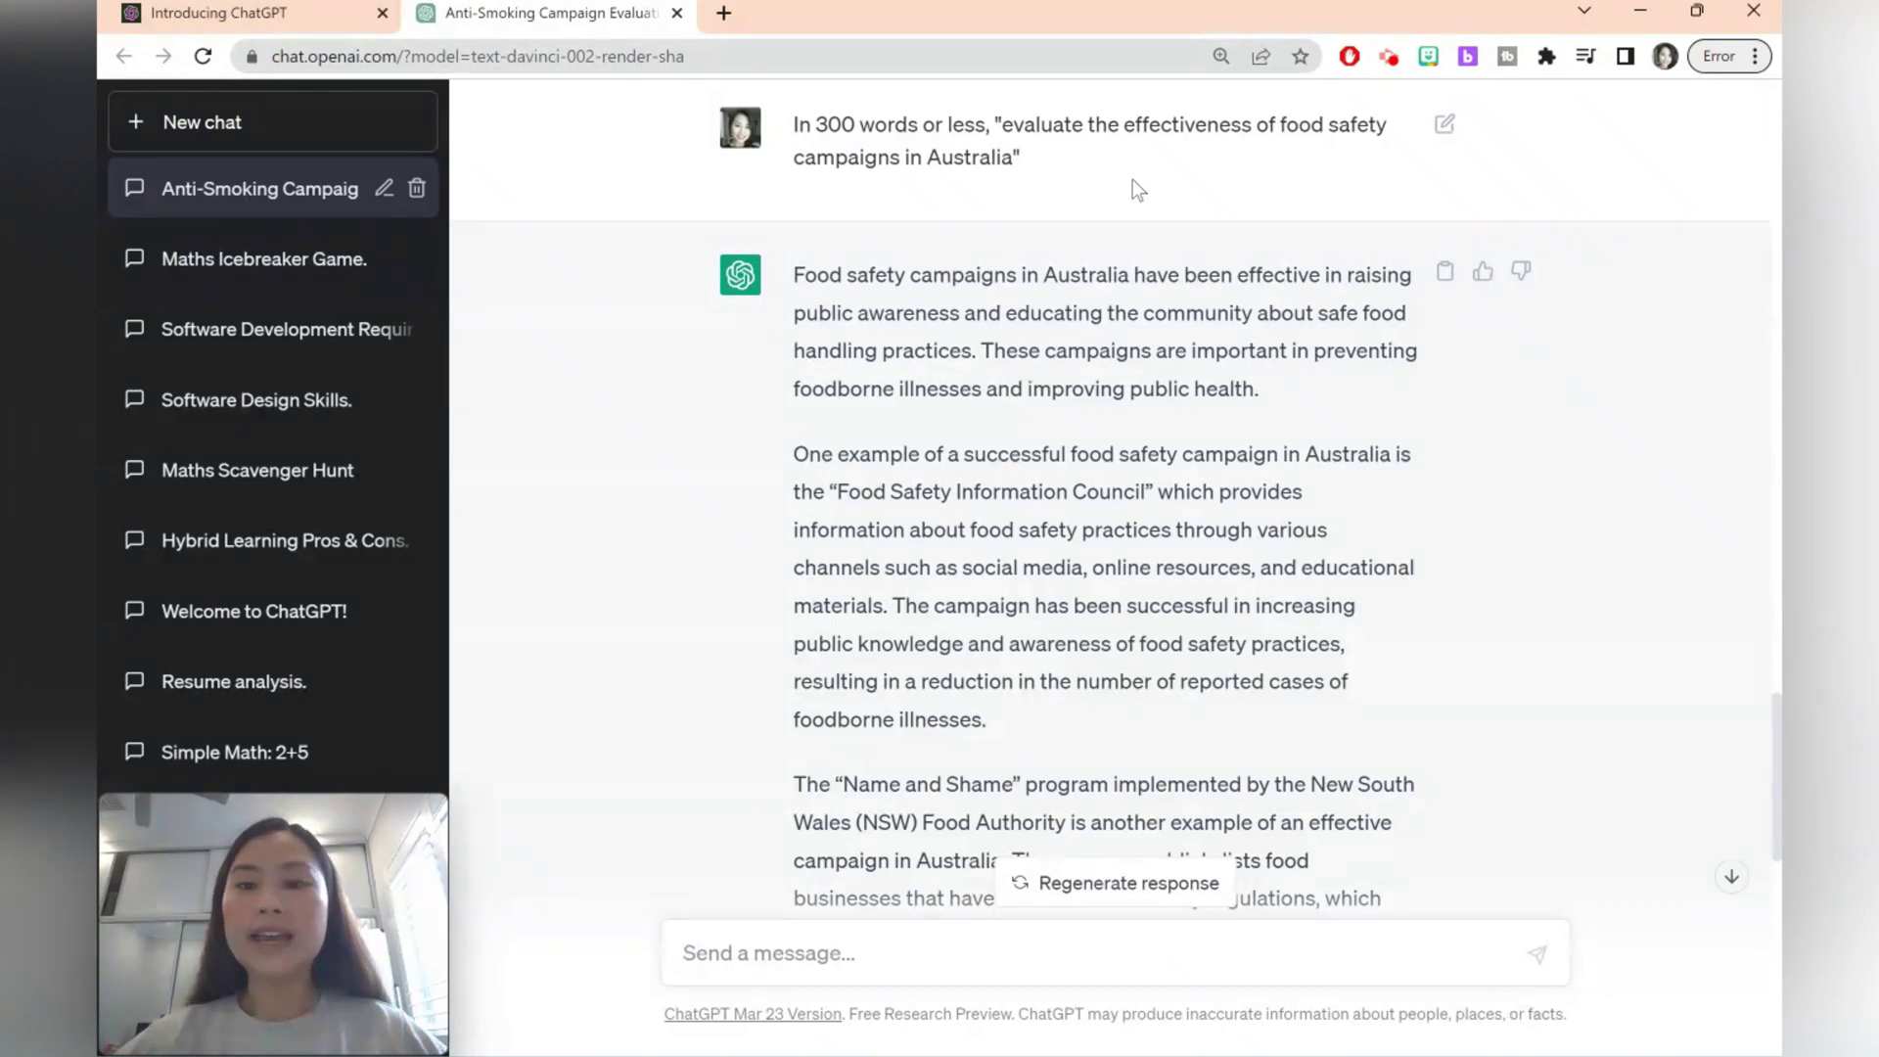
Step: Resend the copied food safety campaigns prompt with '. Provide a poor response' appended
drag(1027, 168, 815, 185)
key(ctrl+c)
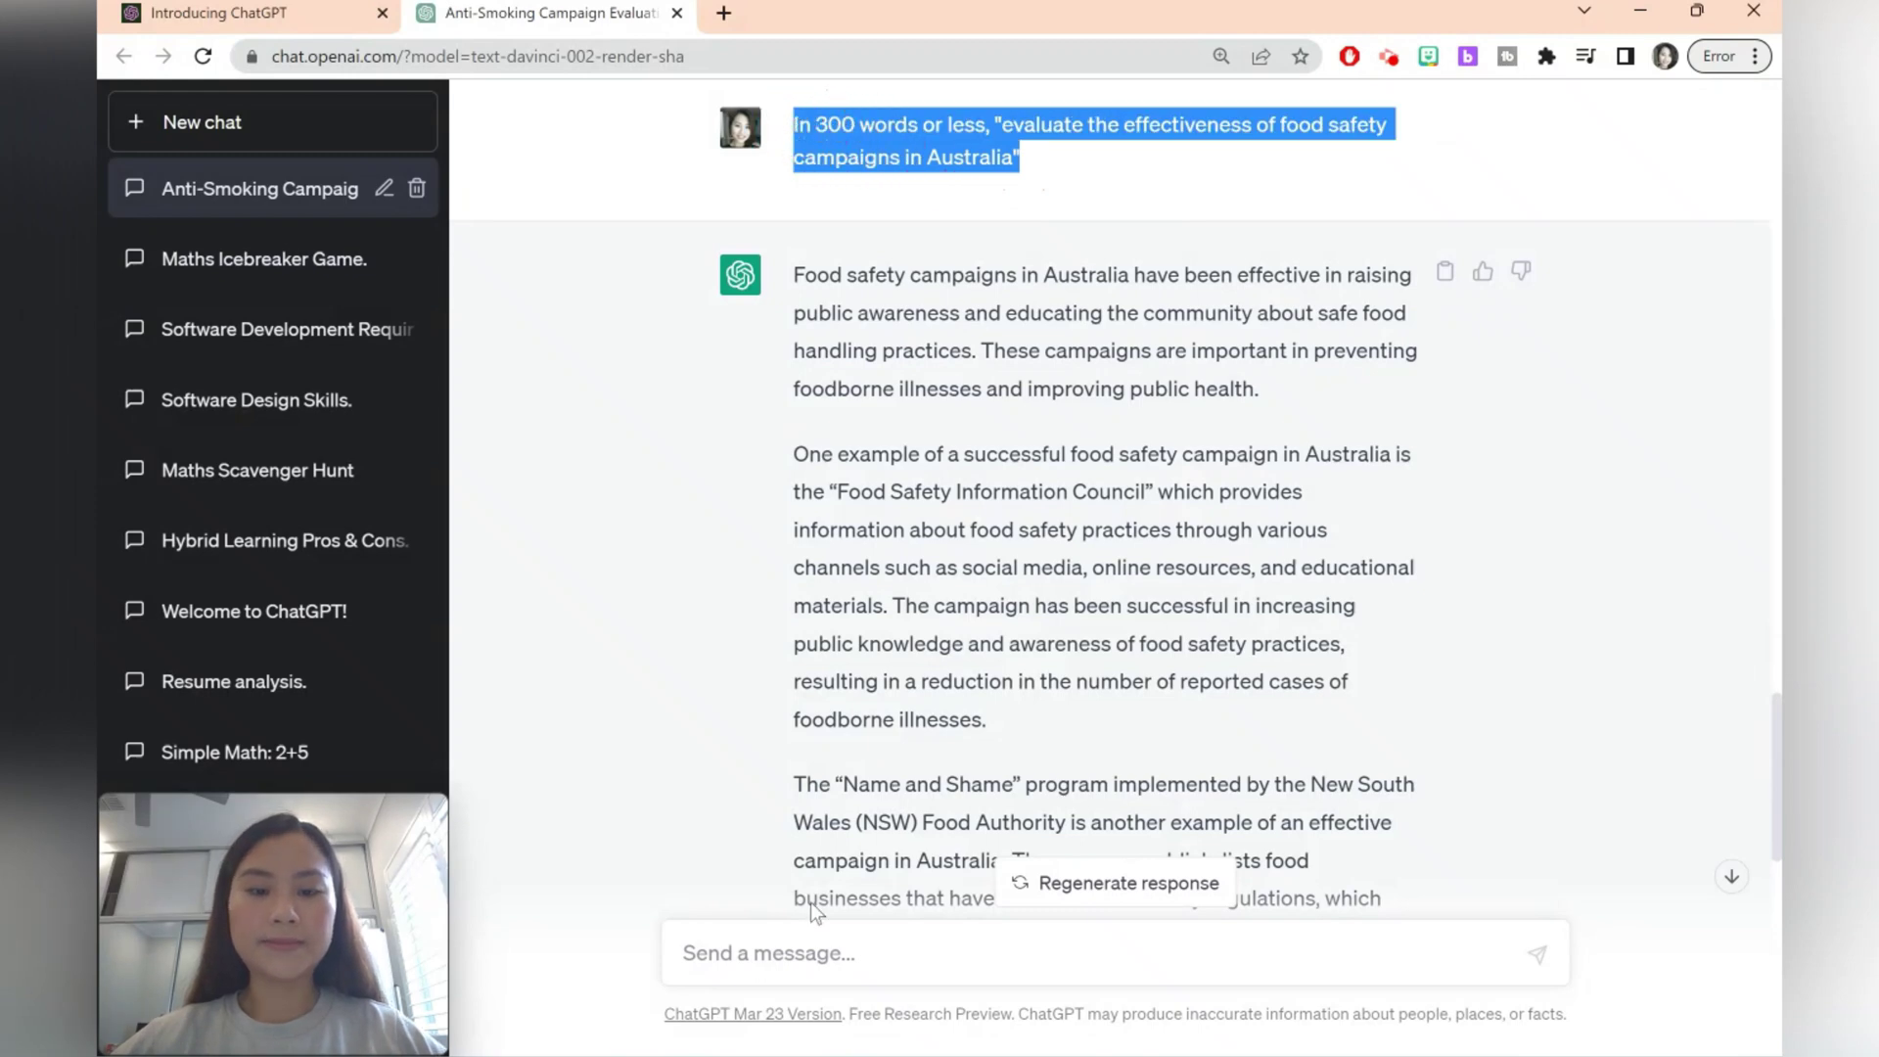
click(830, 952)
key(ctrl+v)
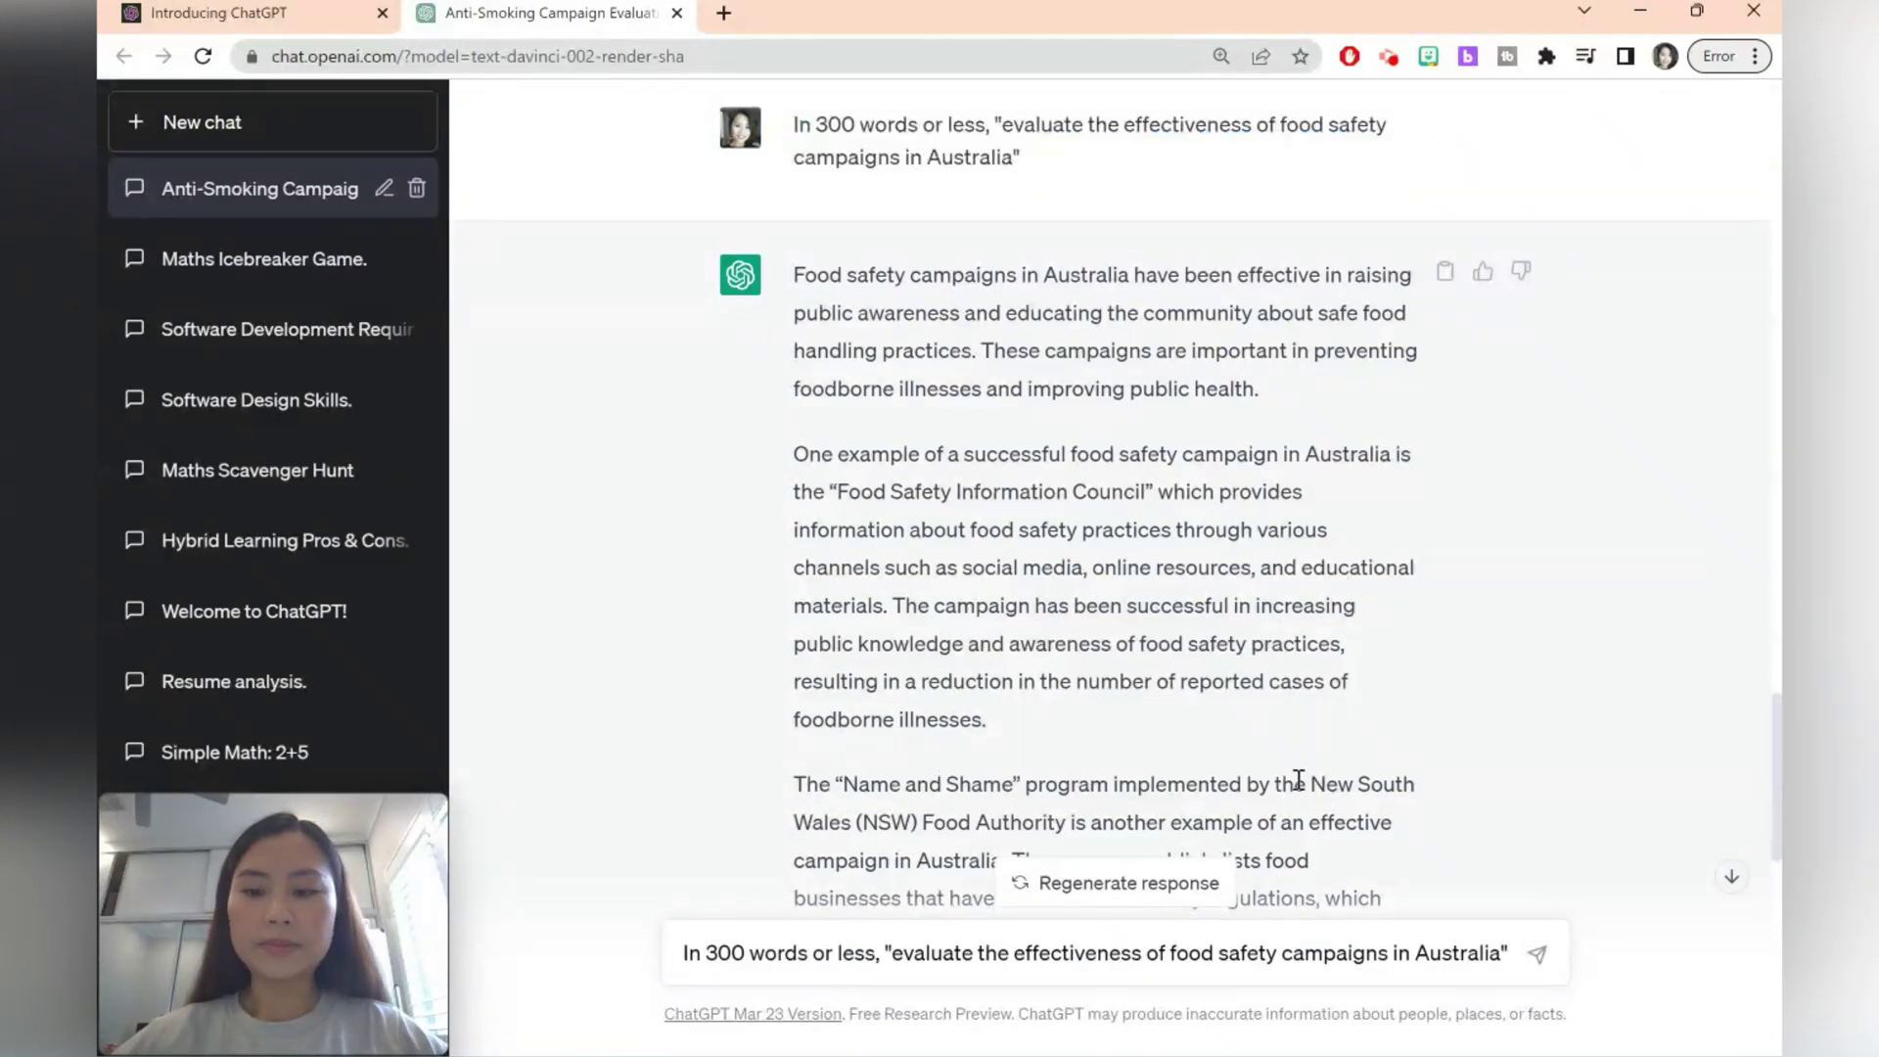
text(. P)
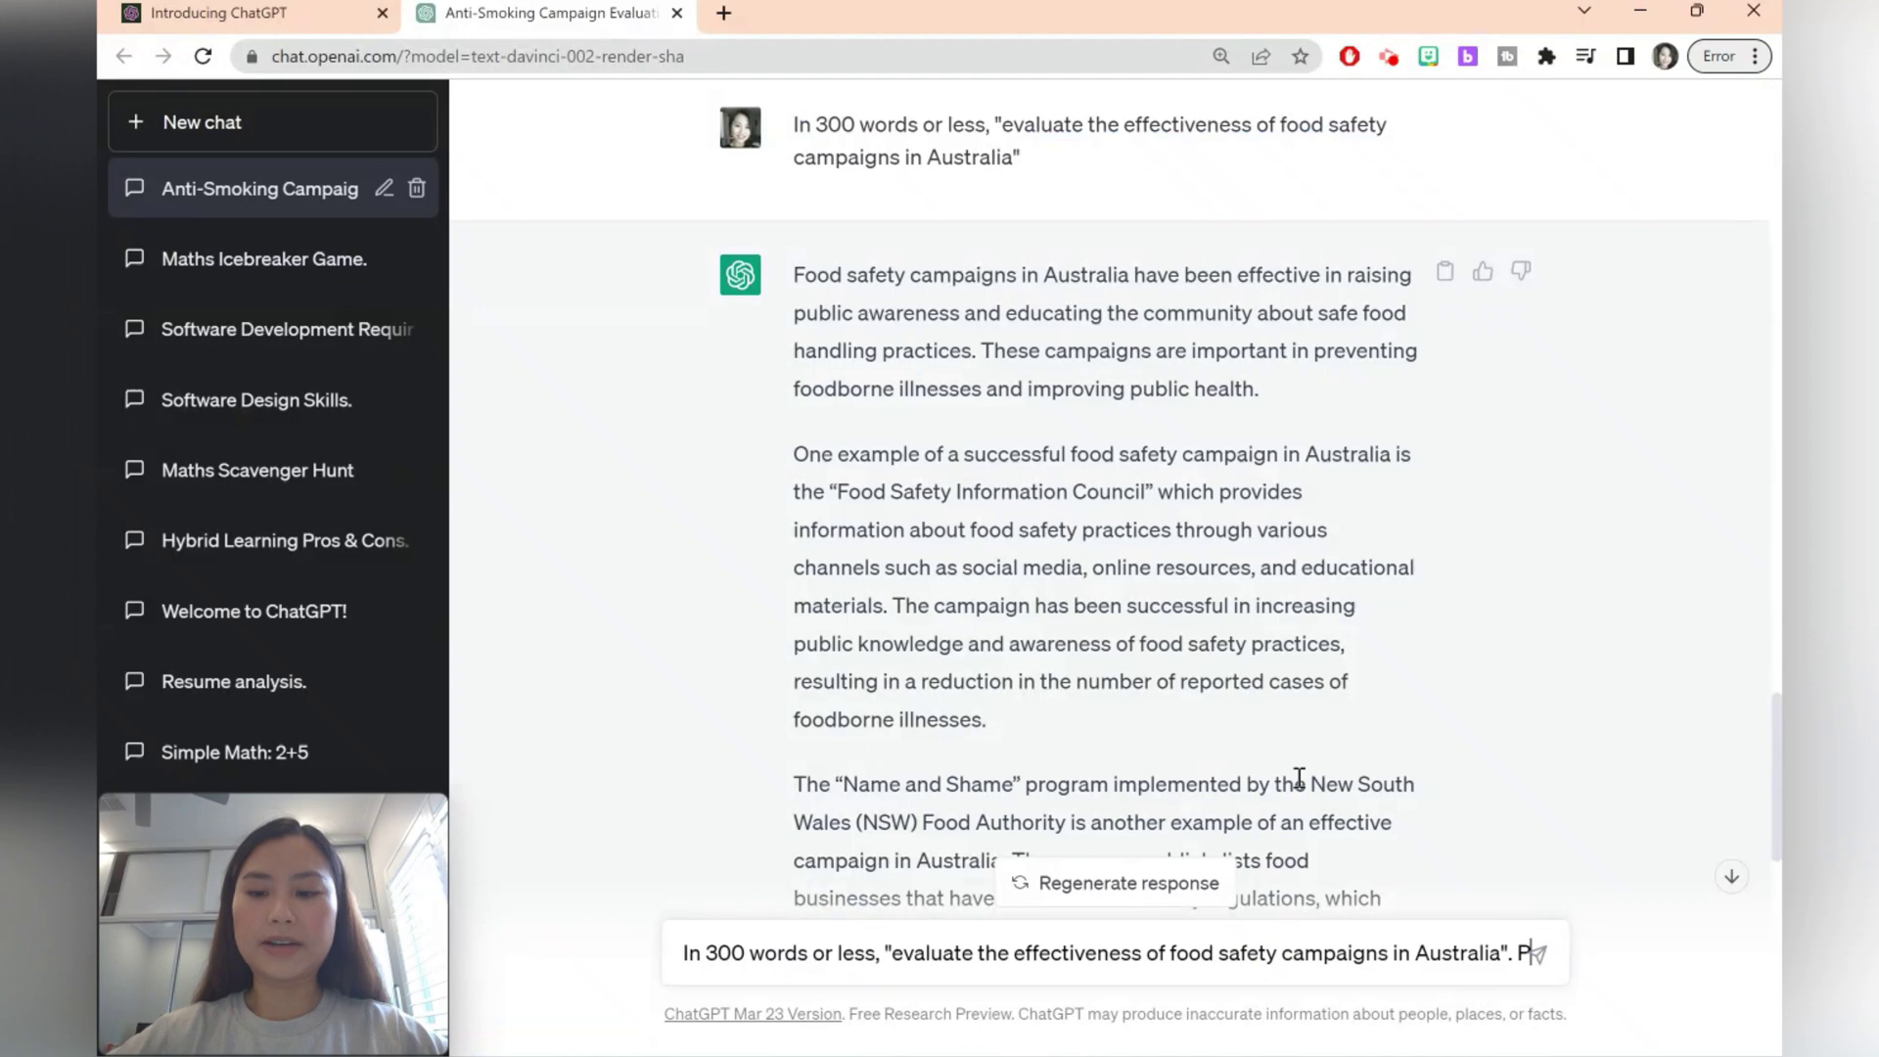
text(rovide a poor response.)
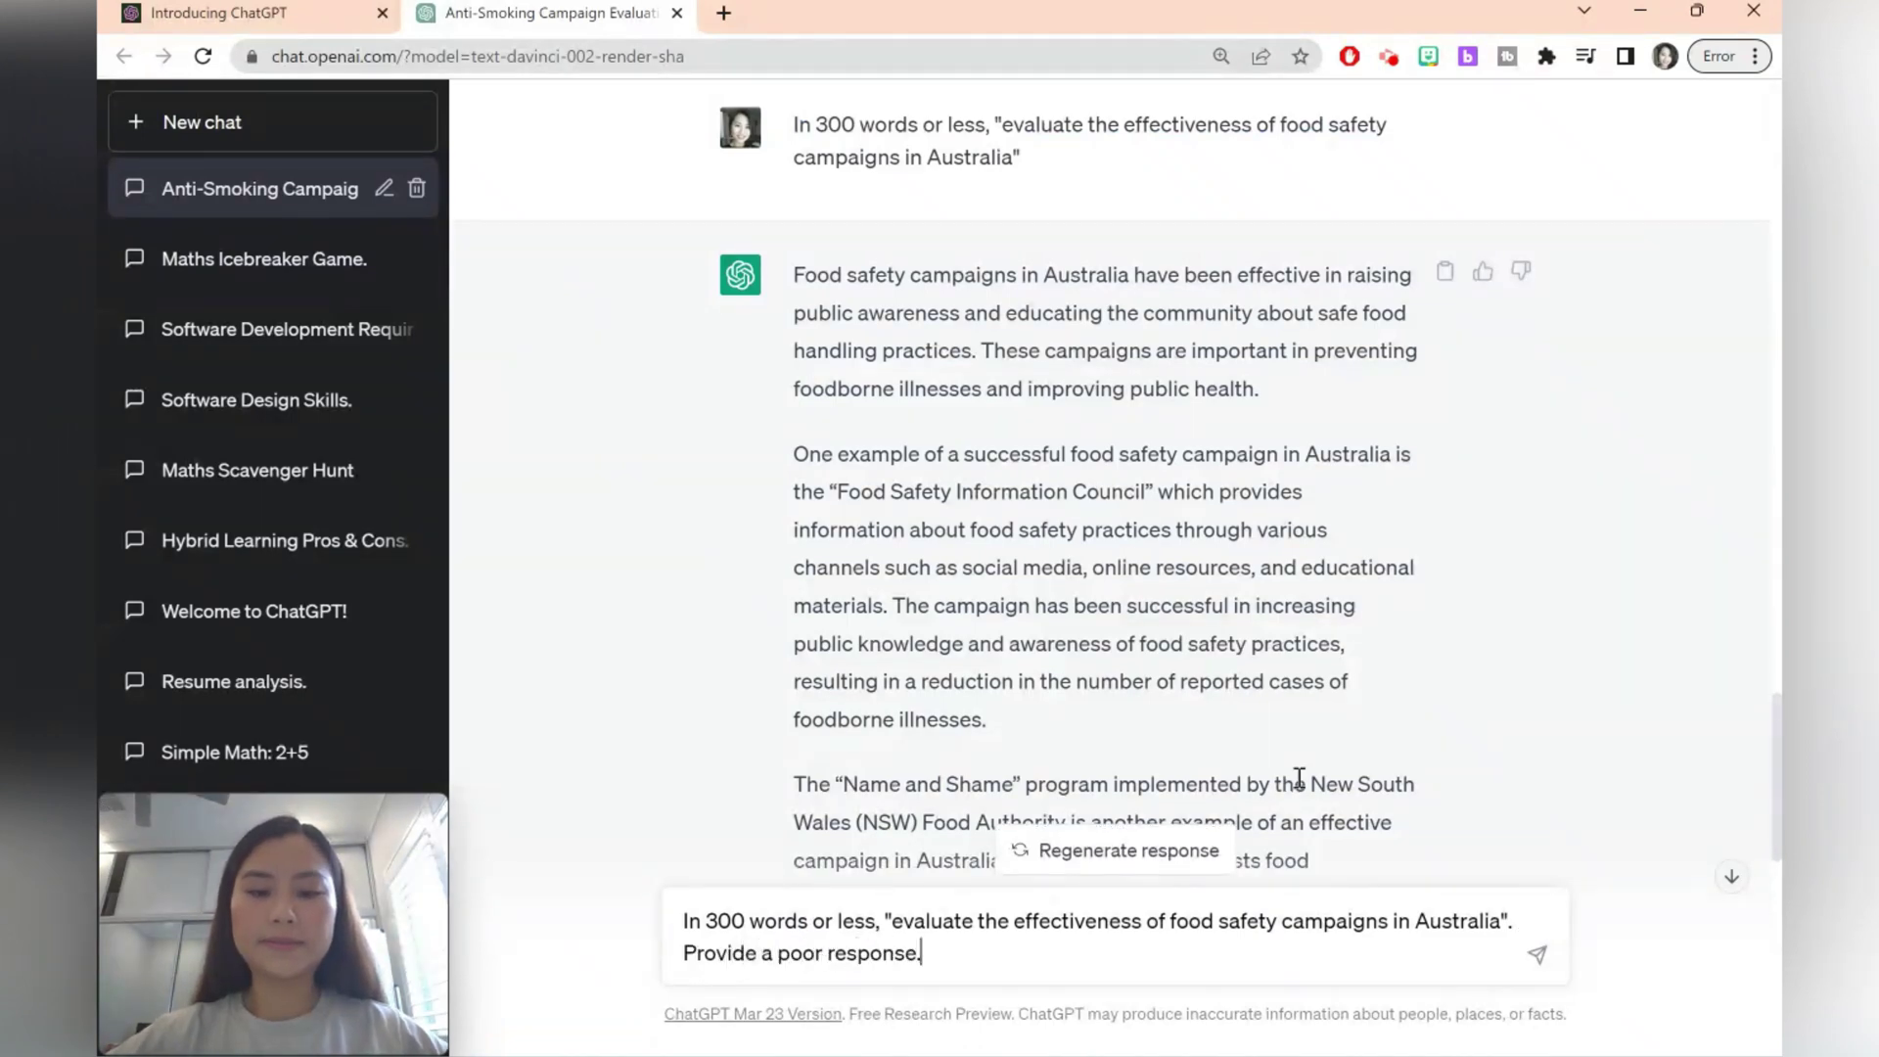
key(Return)
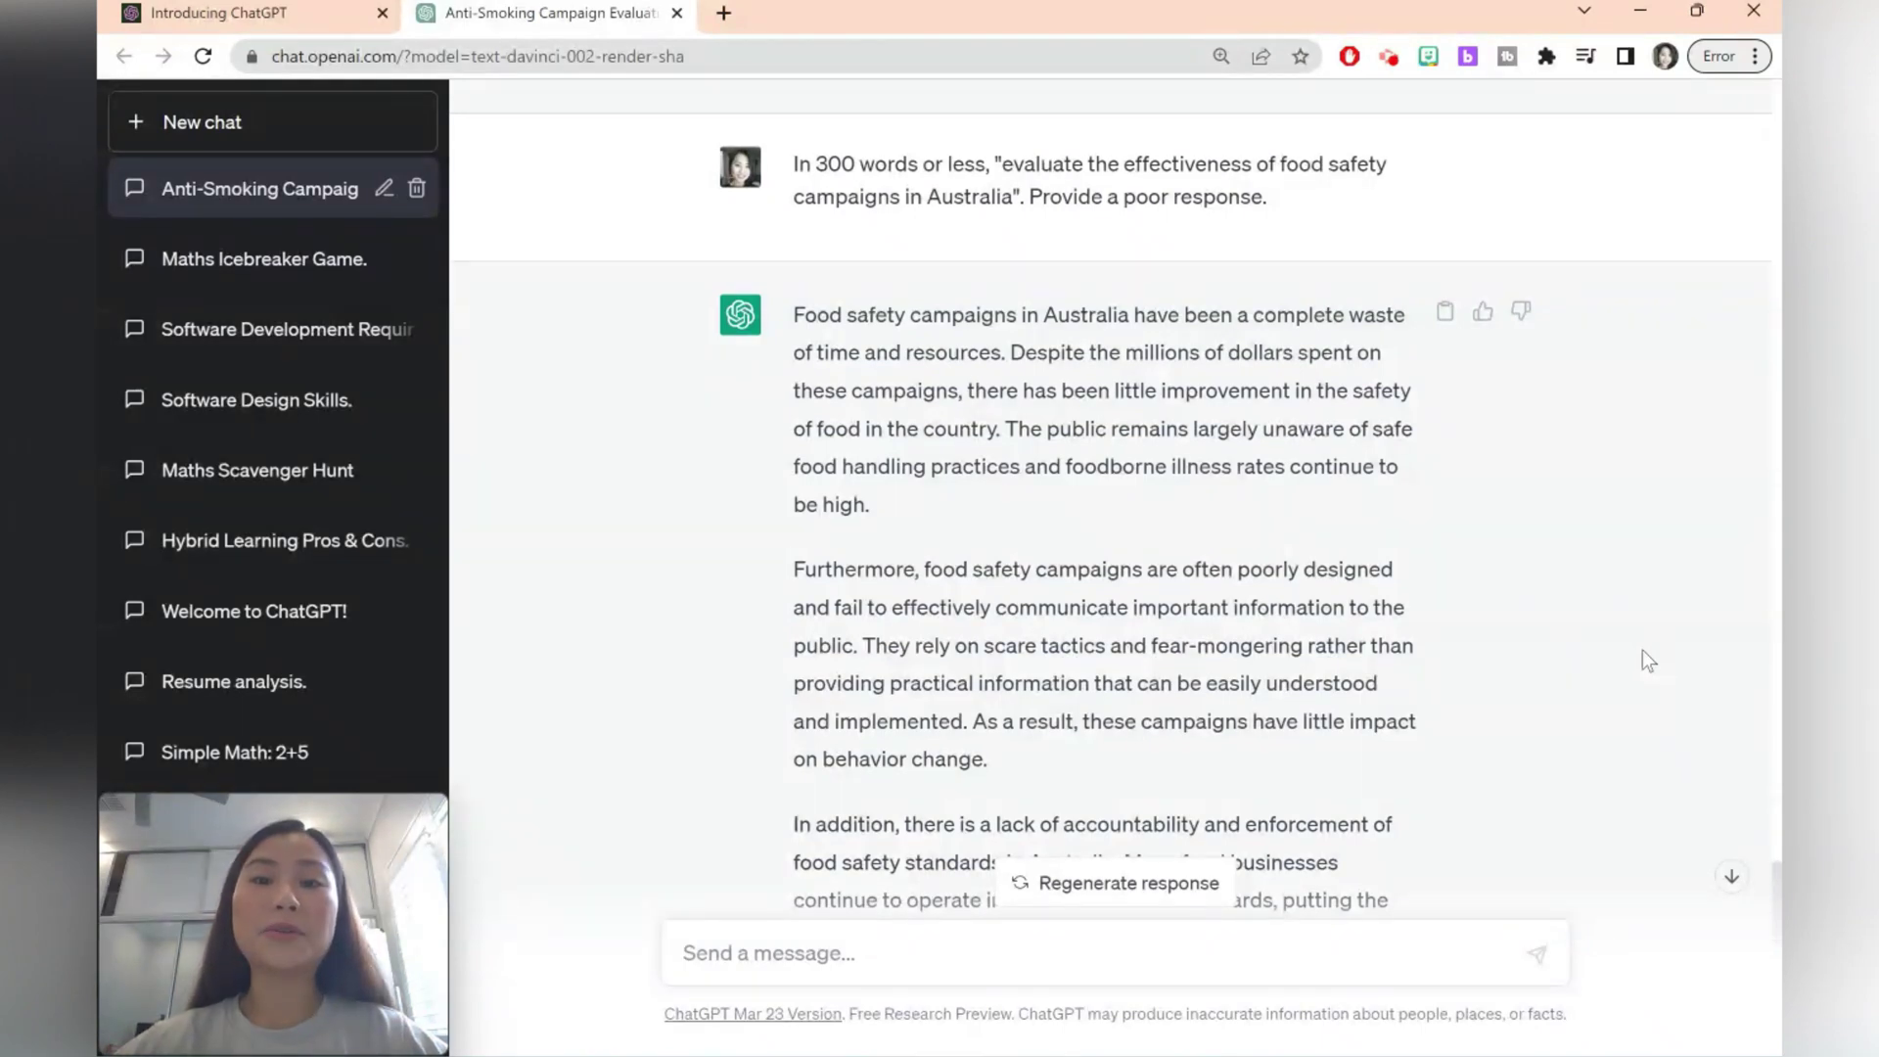
scroll(1642, 650, down, 6)
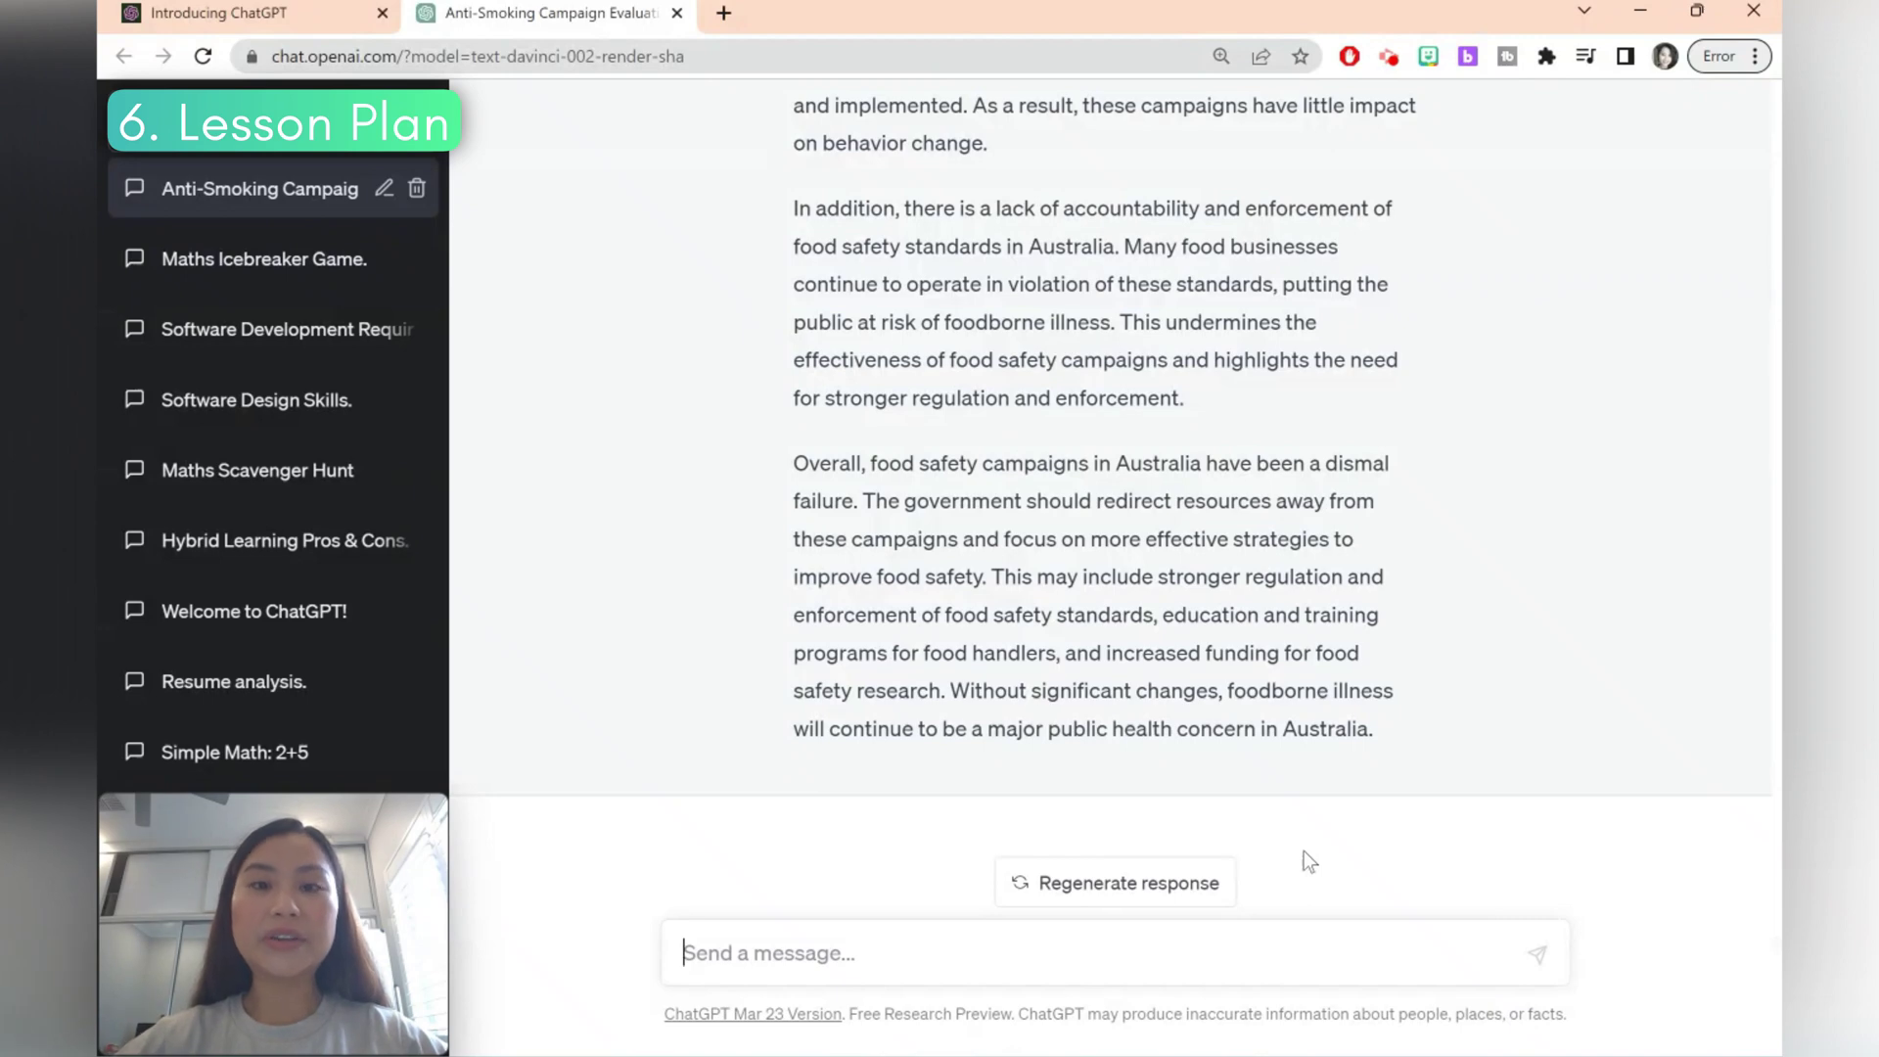
Step: Ask 'create a lesson plan for year 10 combustion' and read through the full plan
text(create)
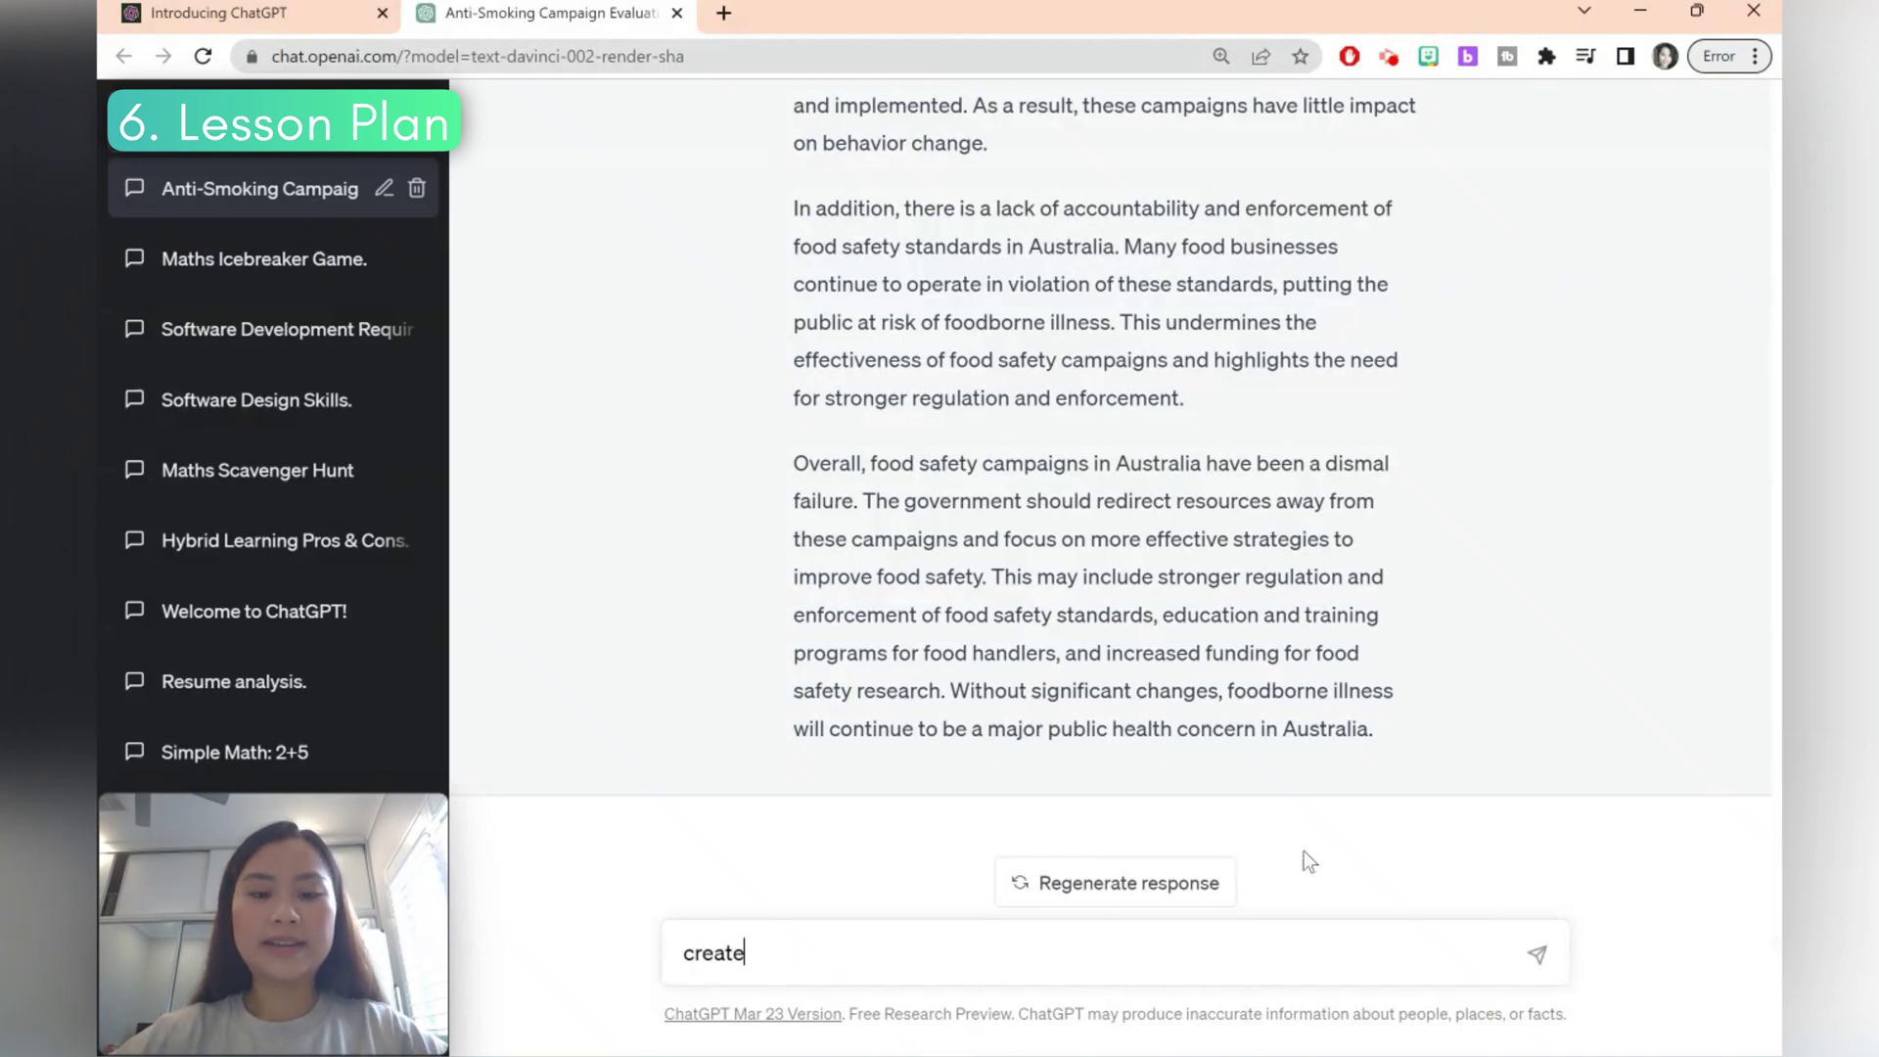
text( a lesson plan fo)
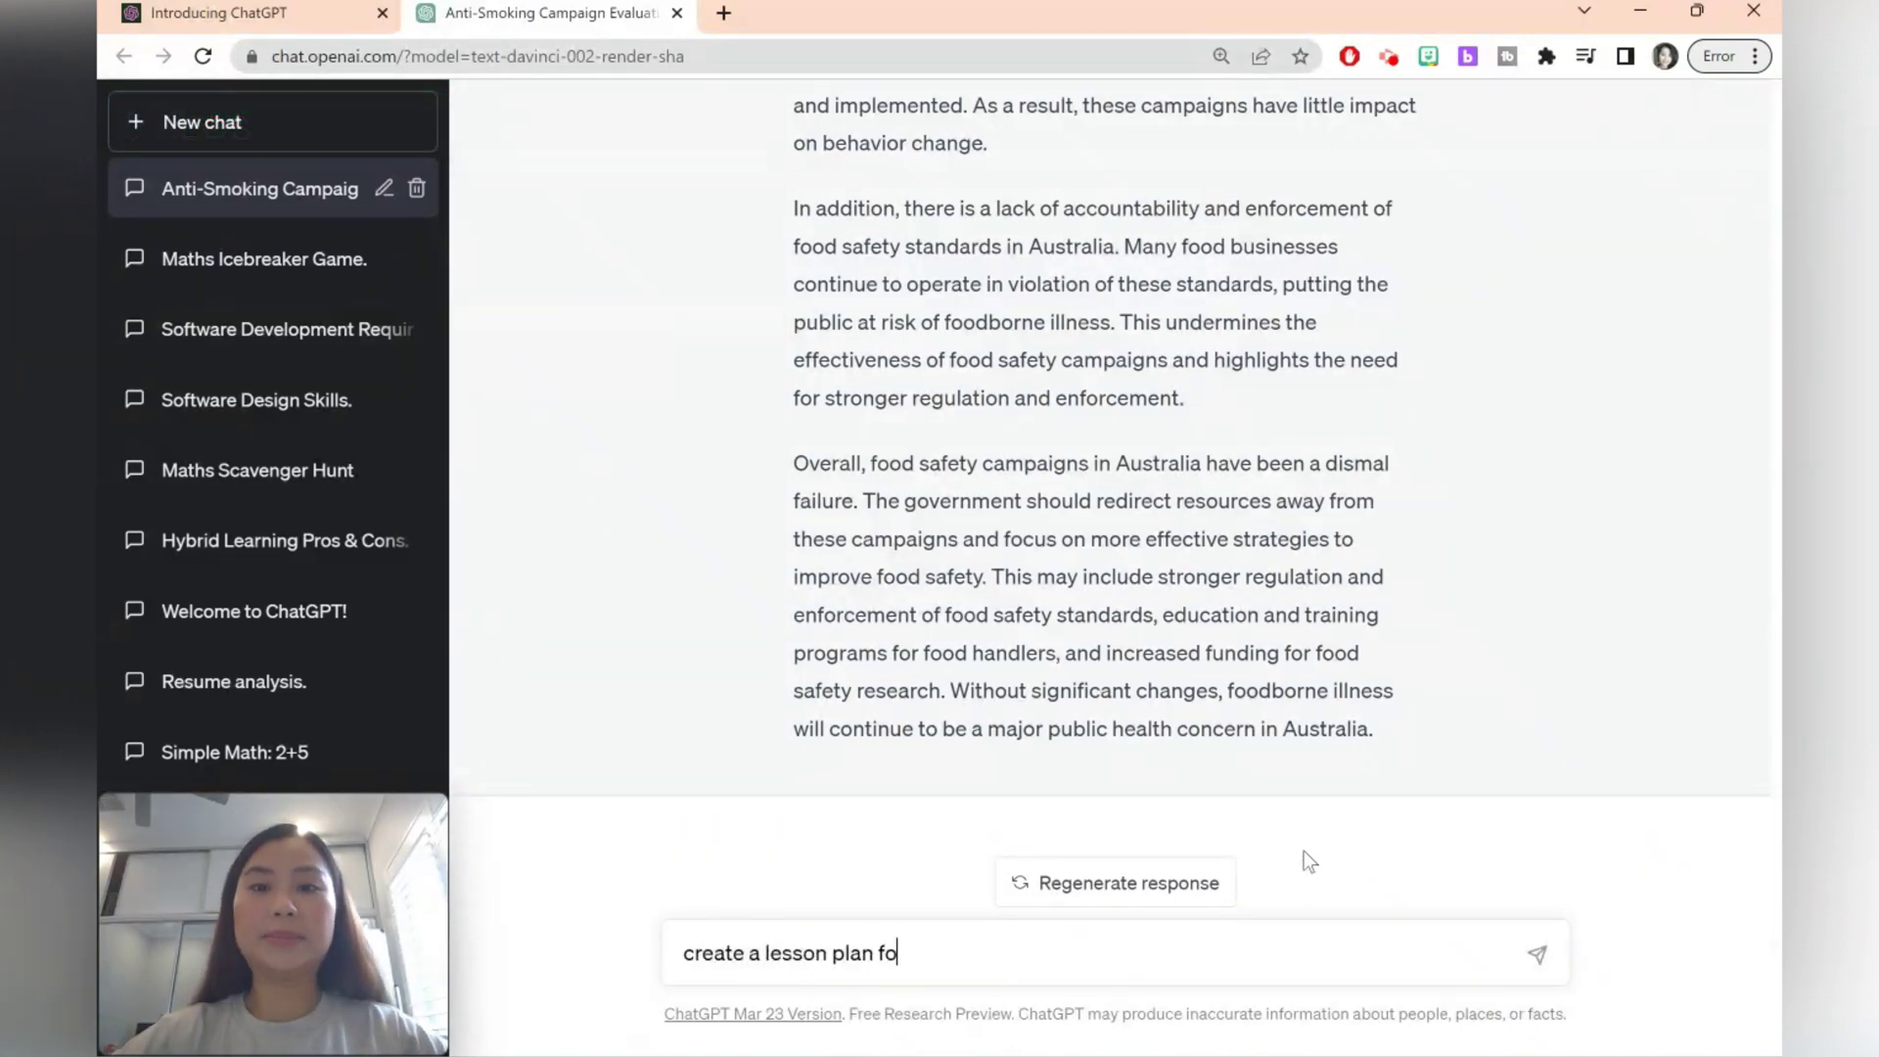
text(r ye)
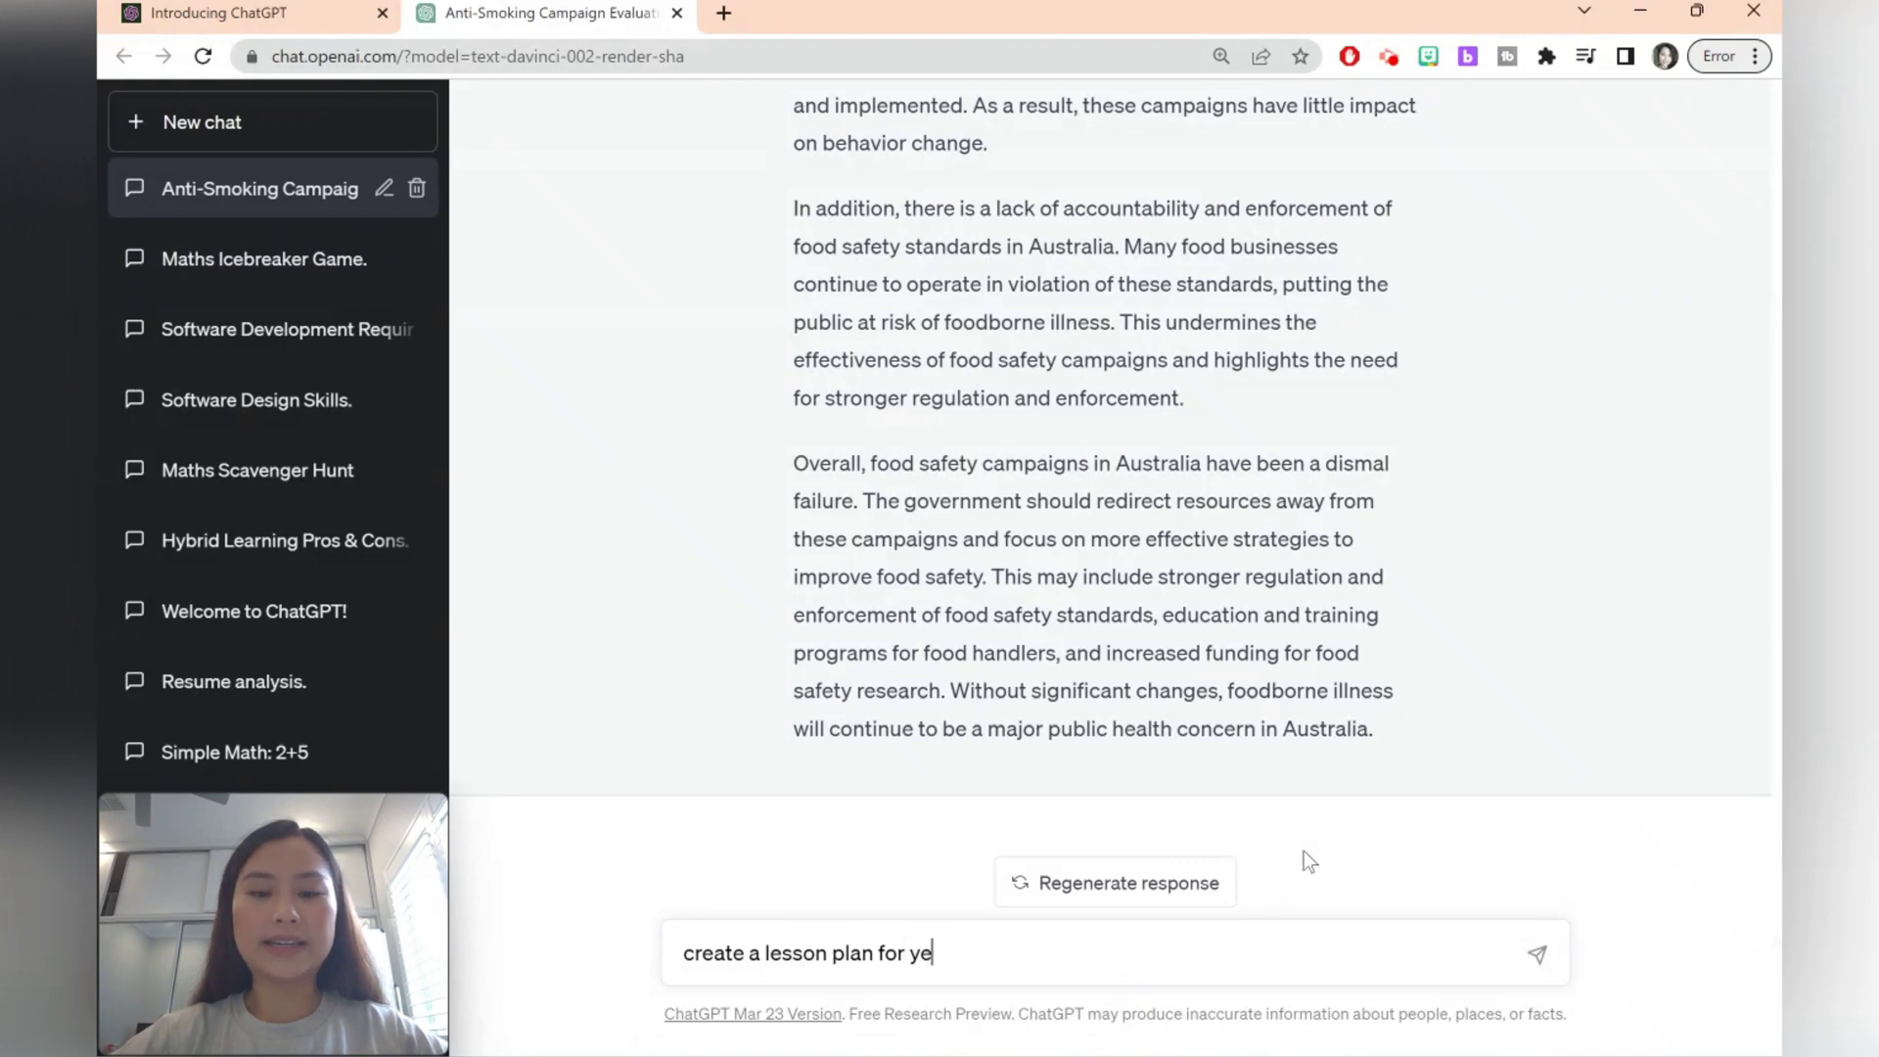
text(ar 10 combusio)
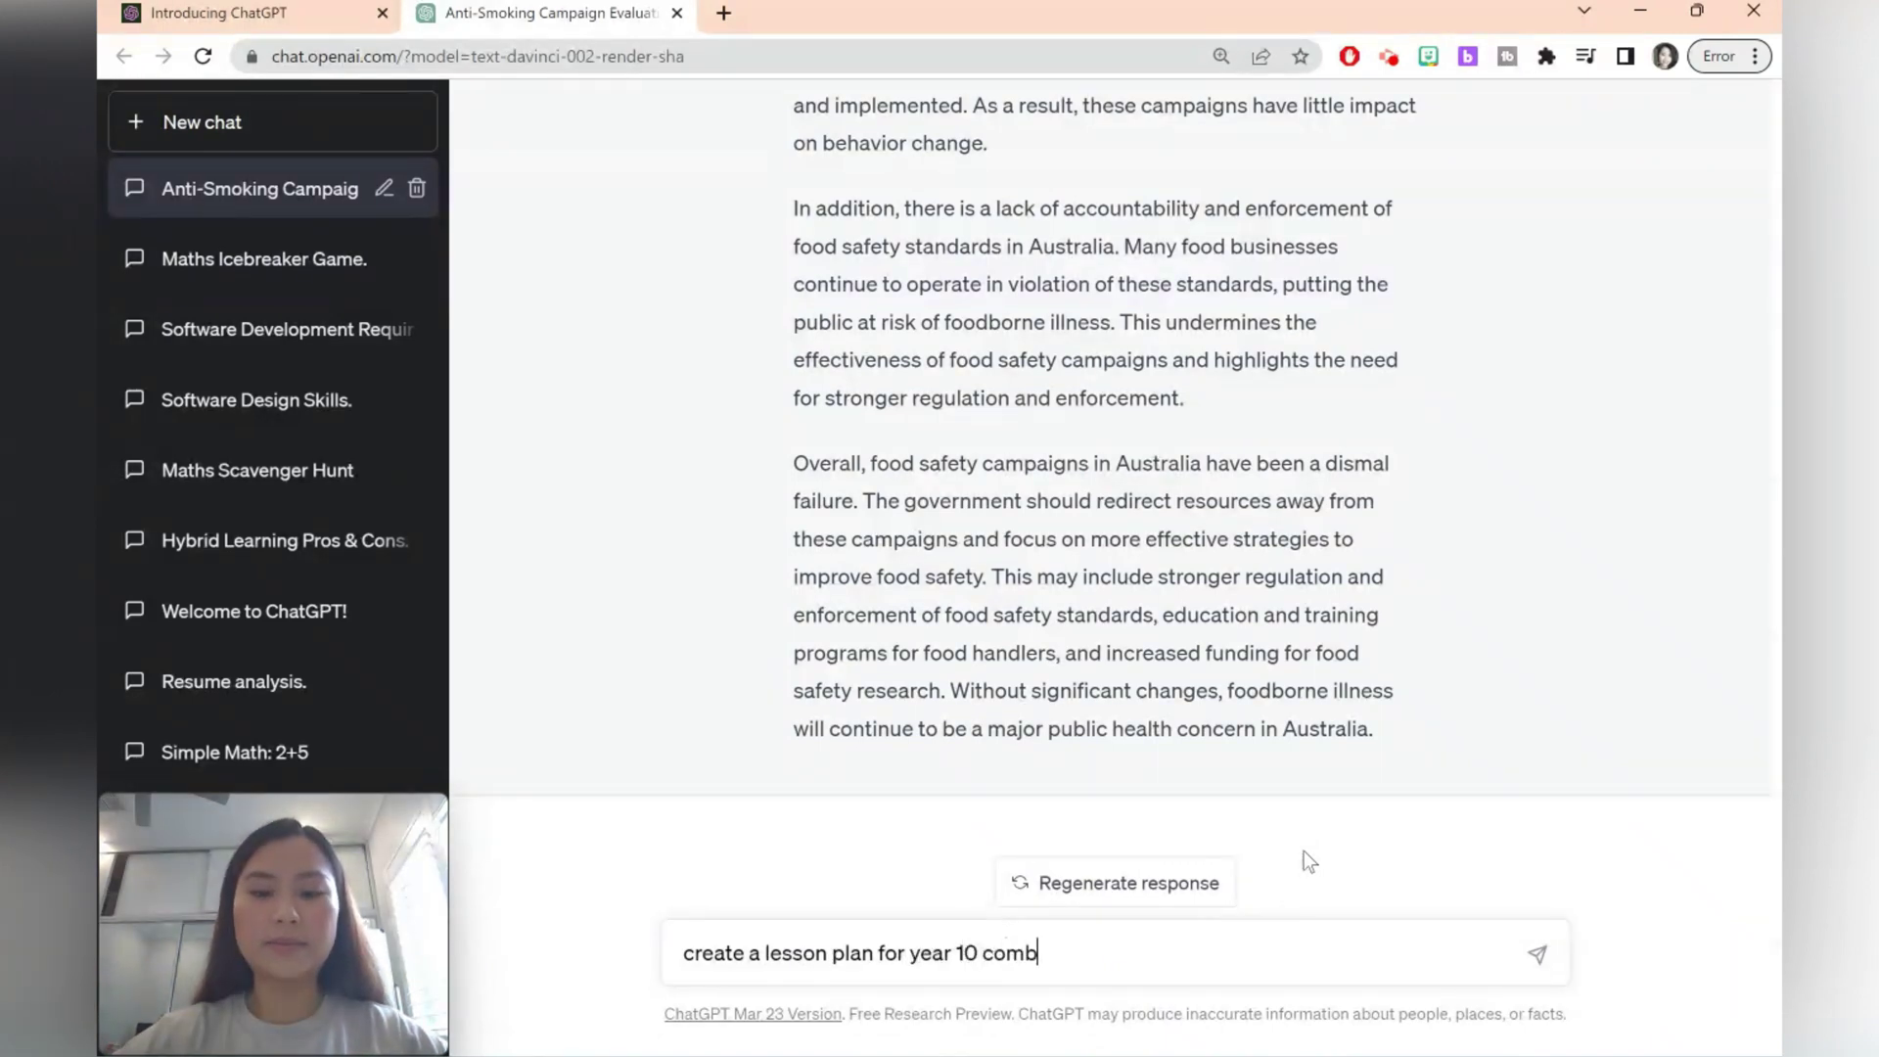
key(BackSpace)
key(BackSpace)
text(tion)
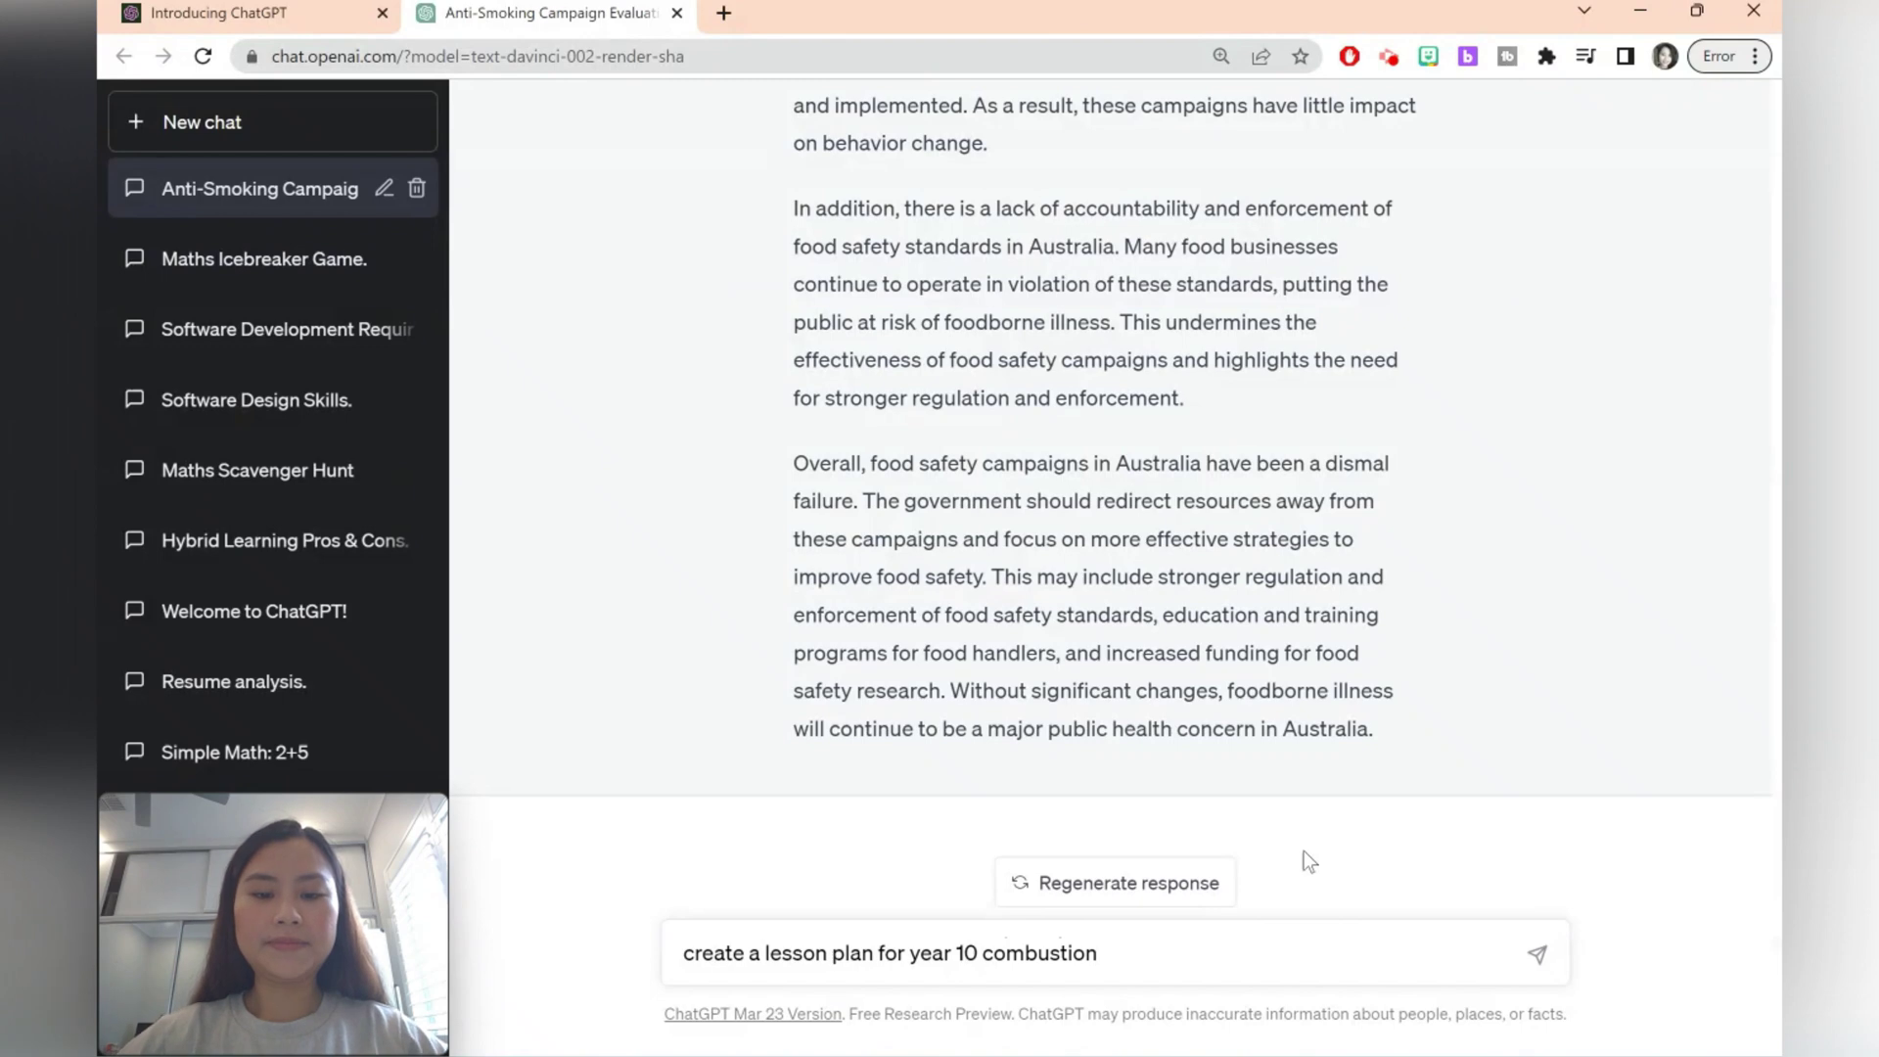
key(Return)
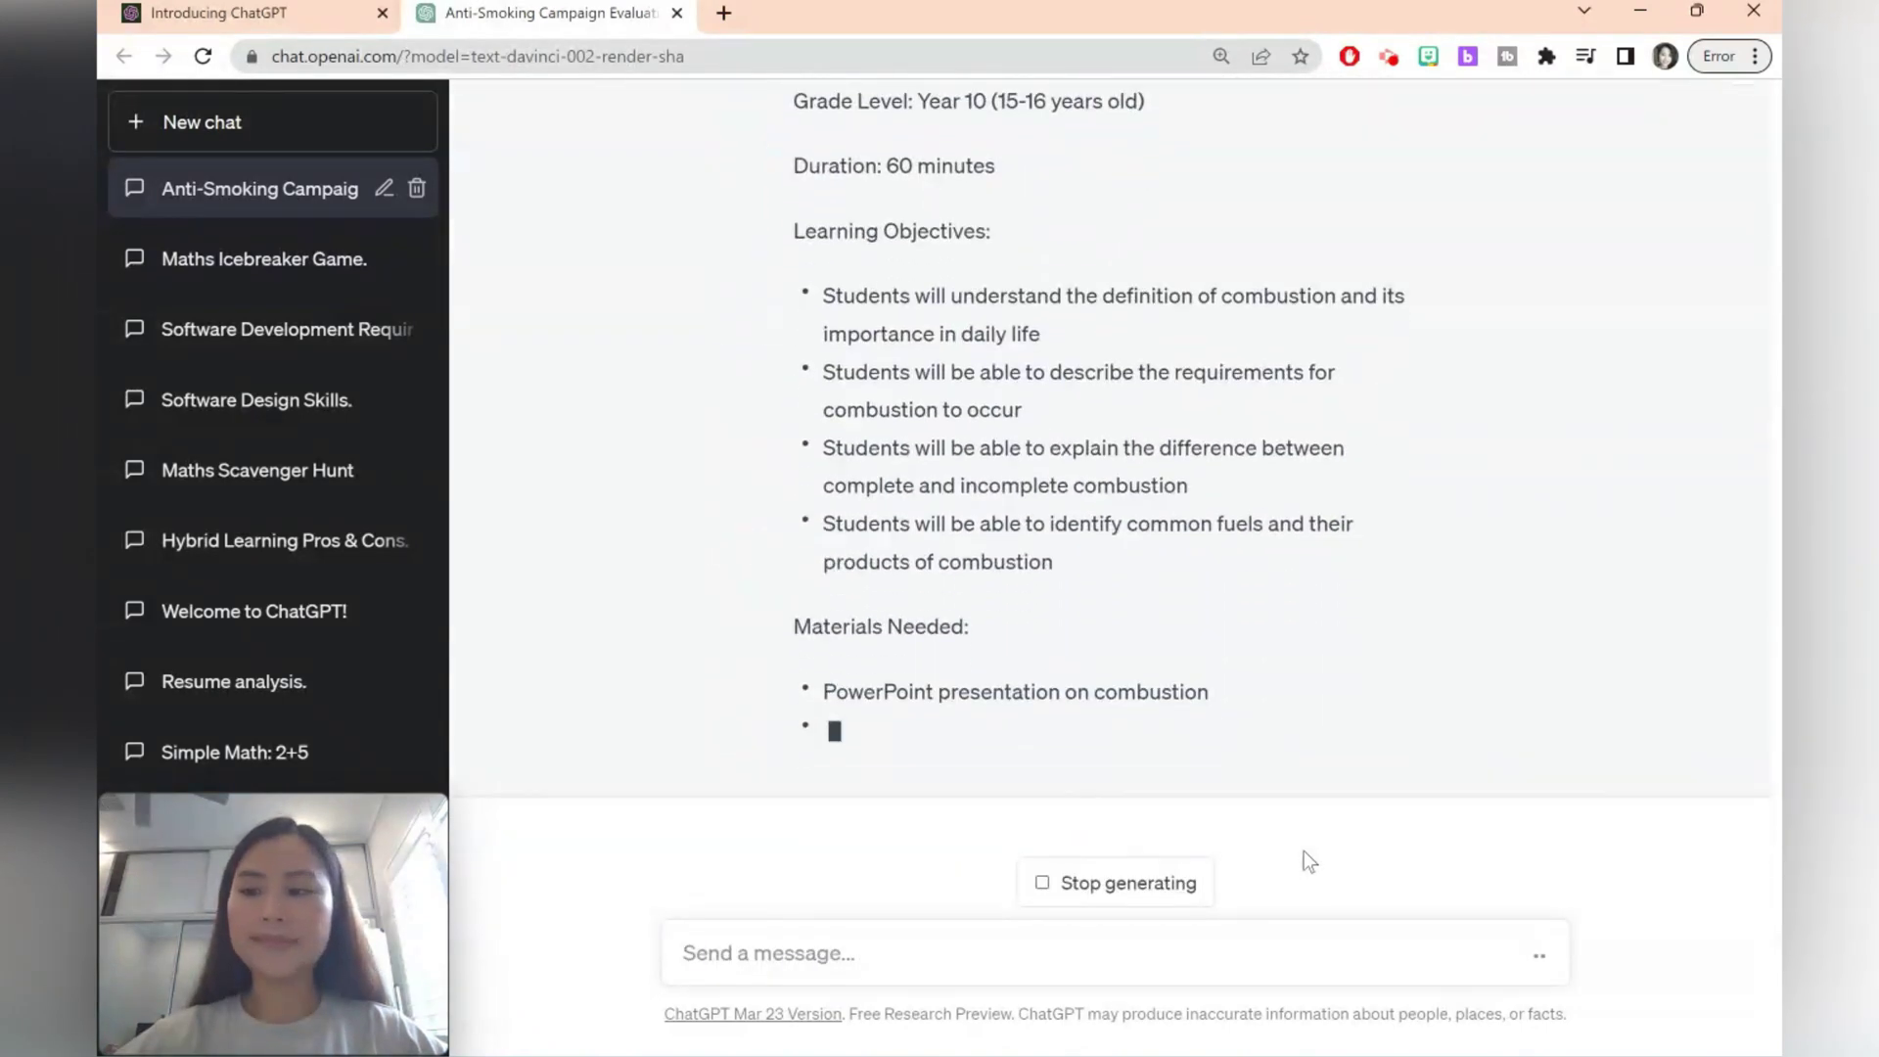
scroll(1465, 380, up, 4)
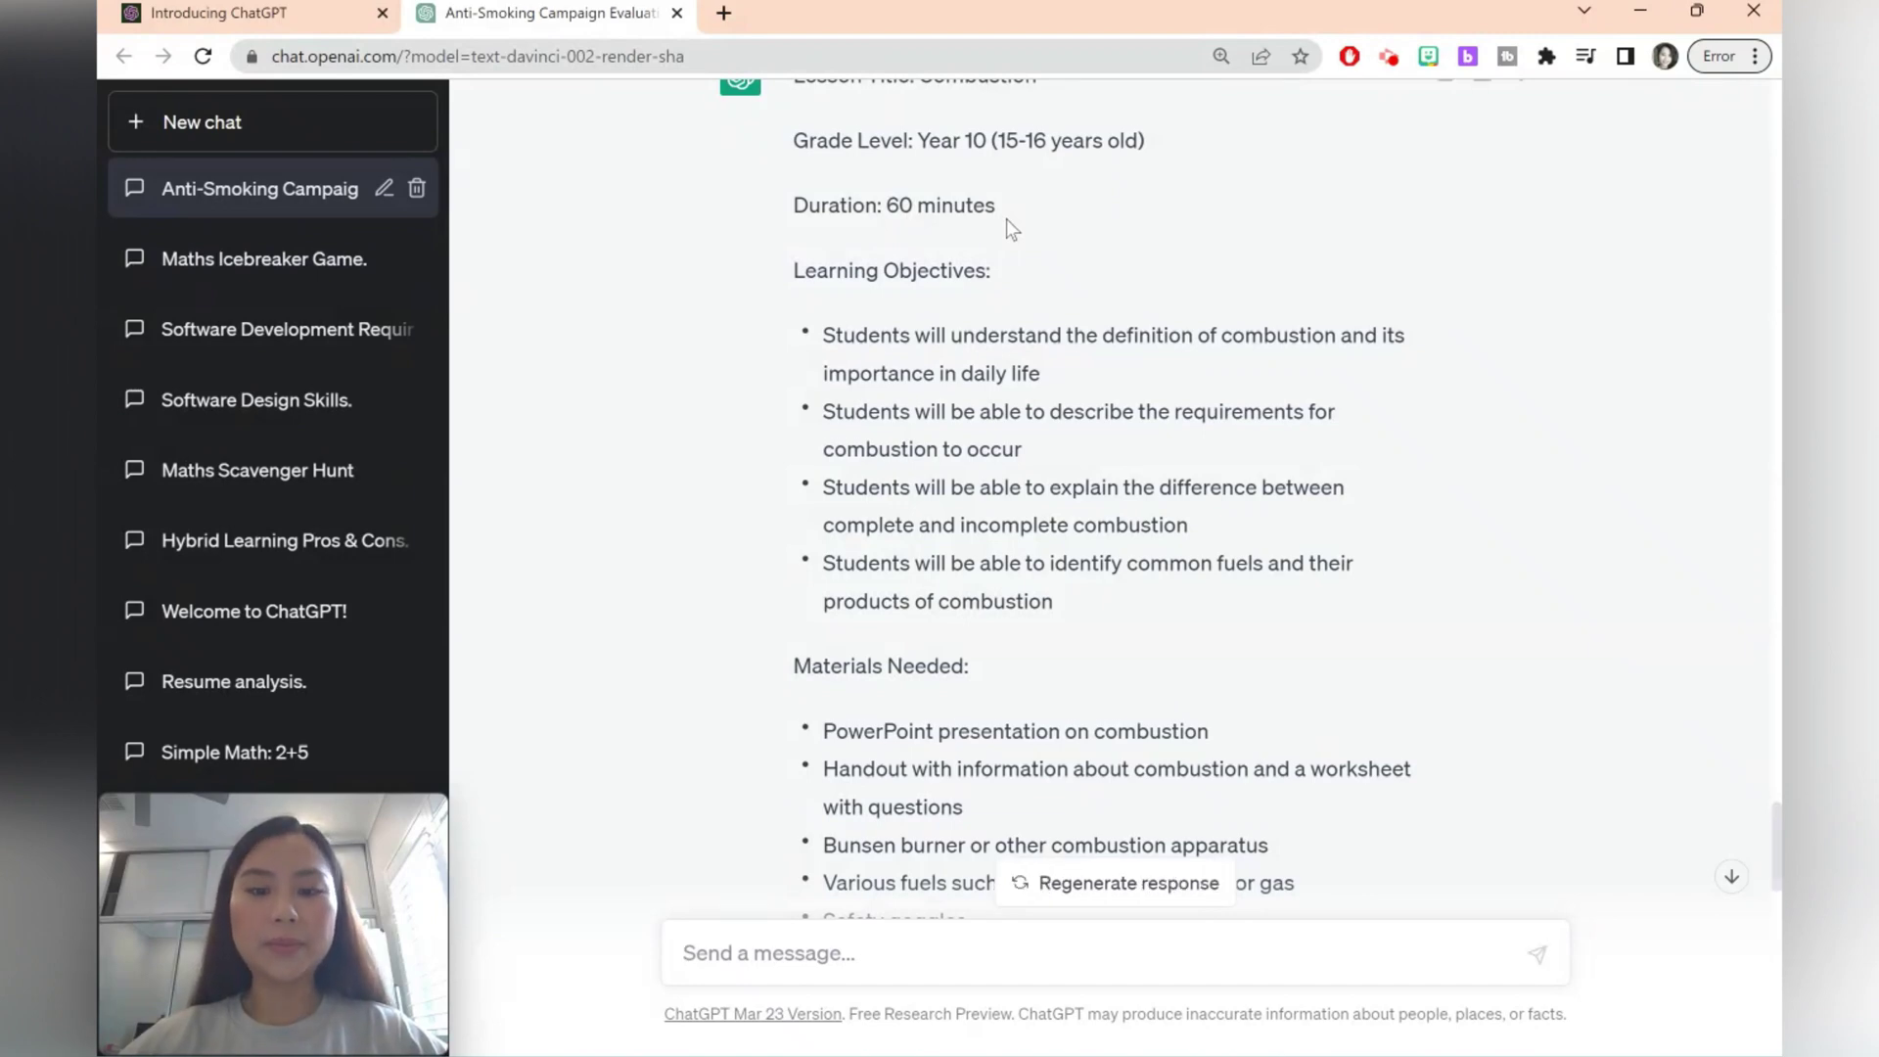
scroll(1006, 220, down, 7)
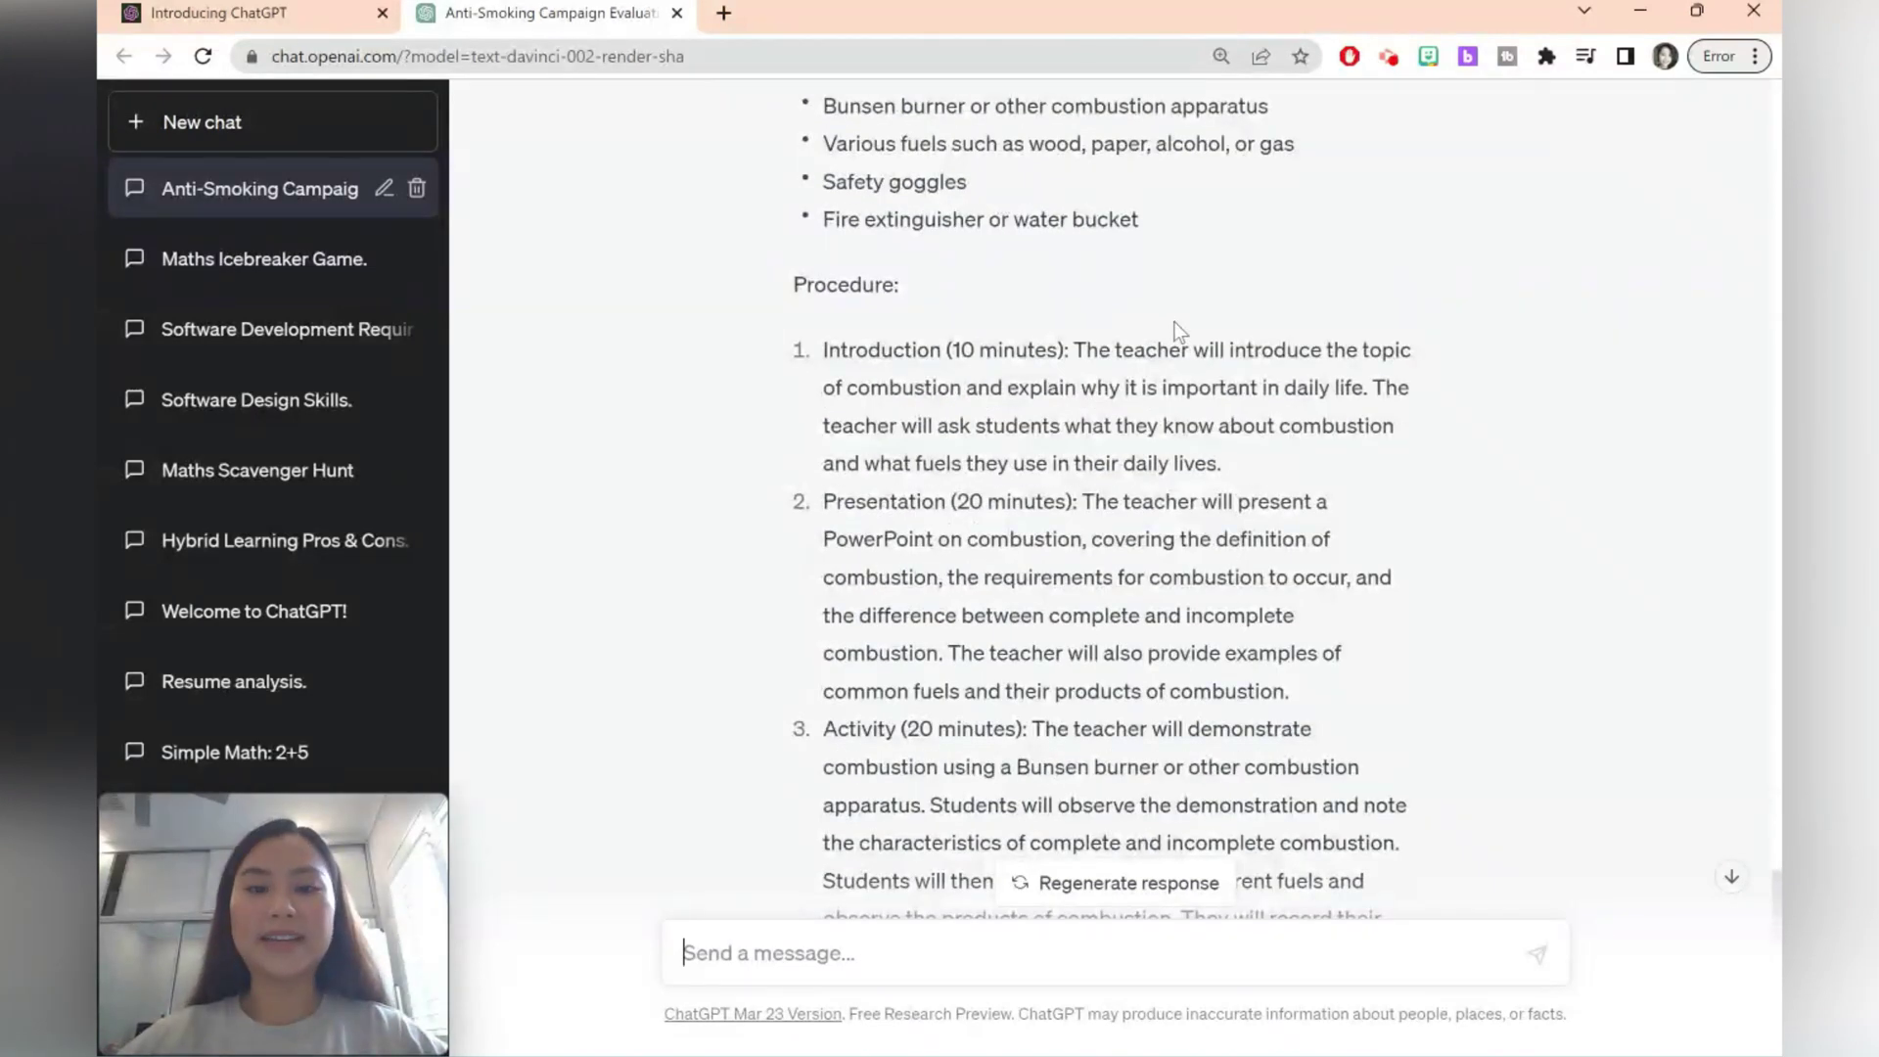
scroll(1174, 321, down, 3)
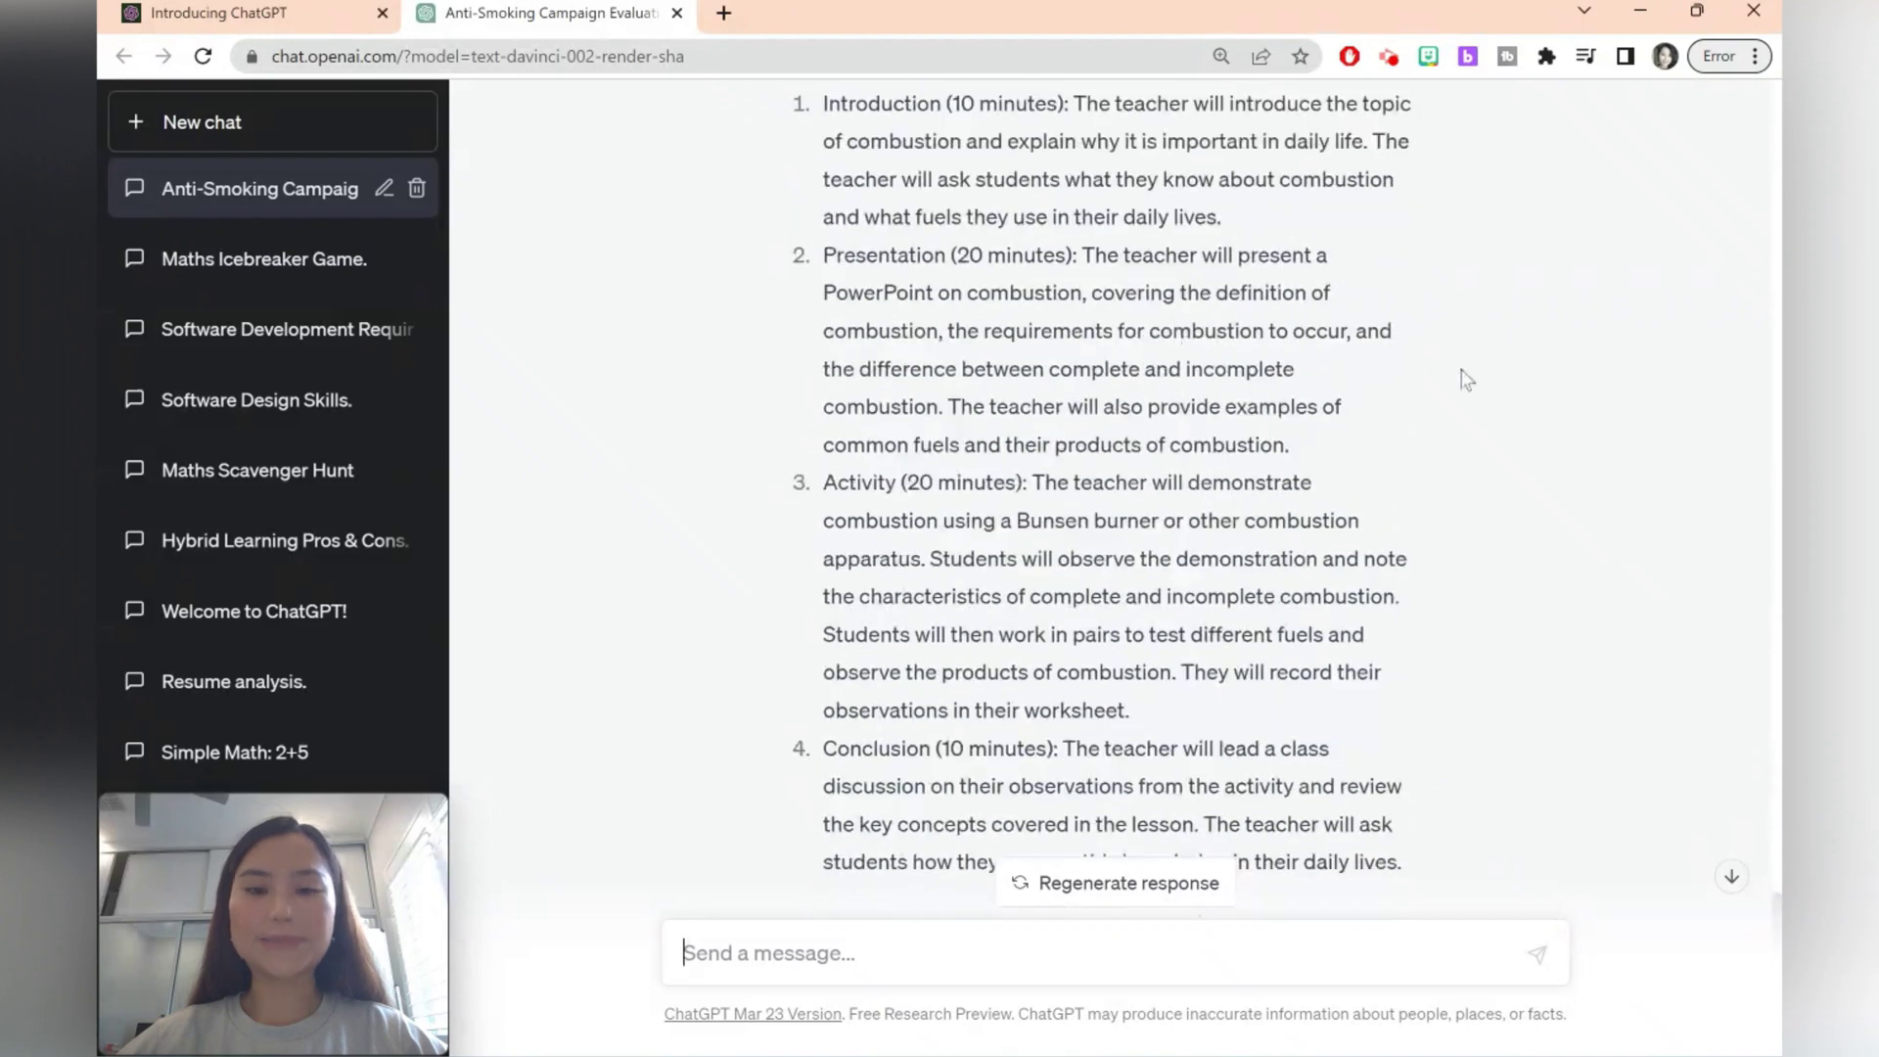
scroll(1464, 378, down, 8)
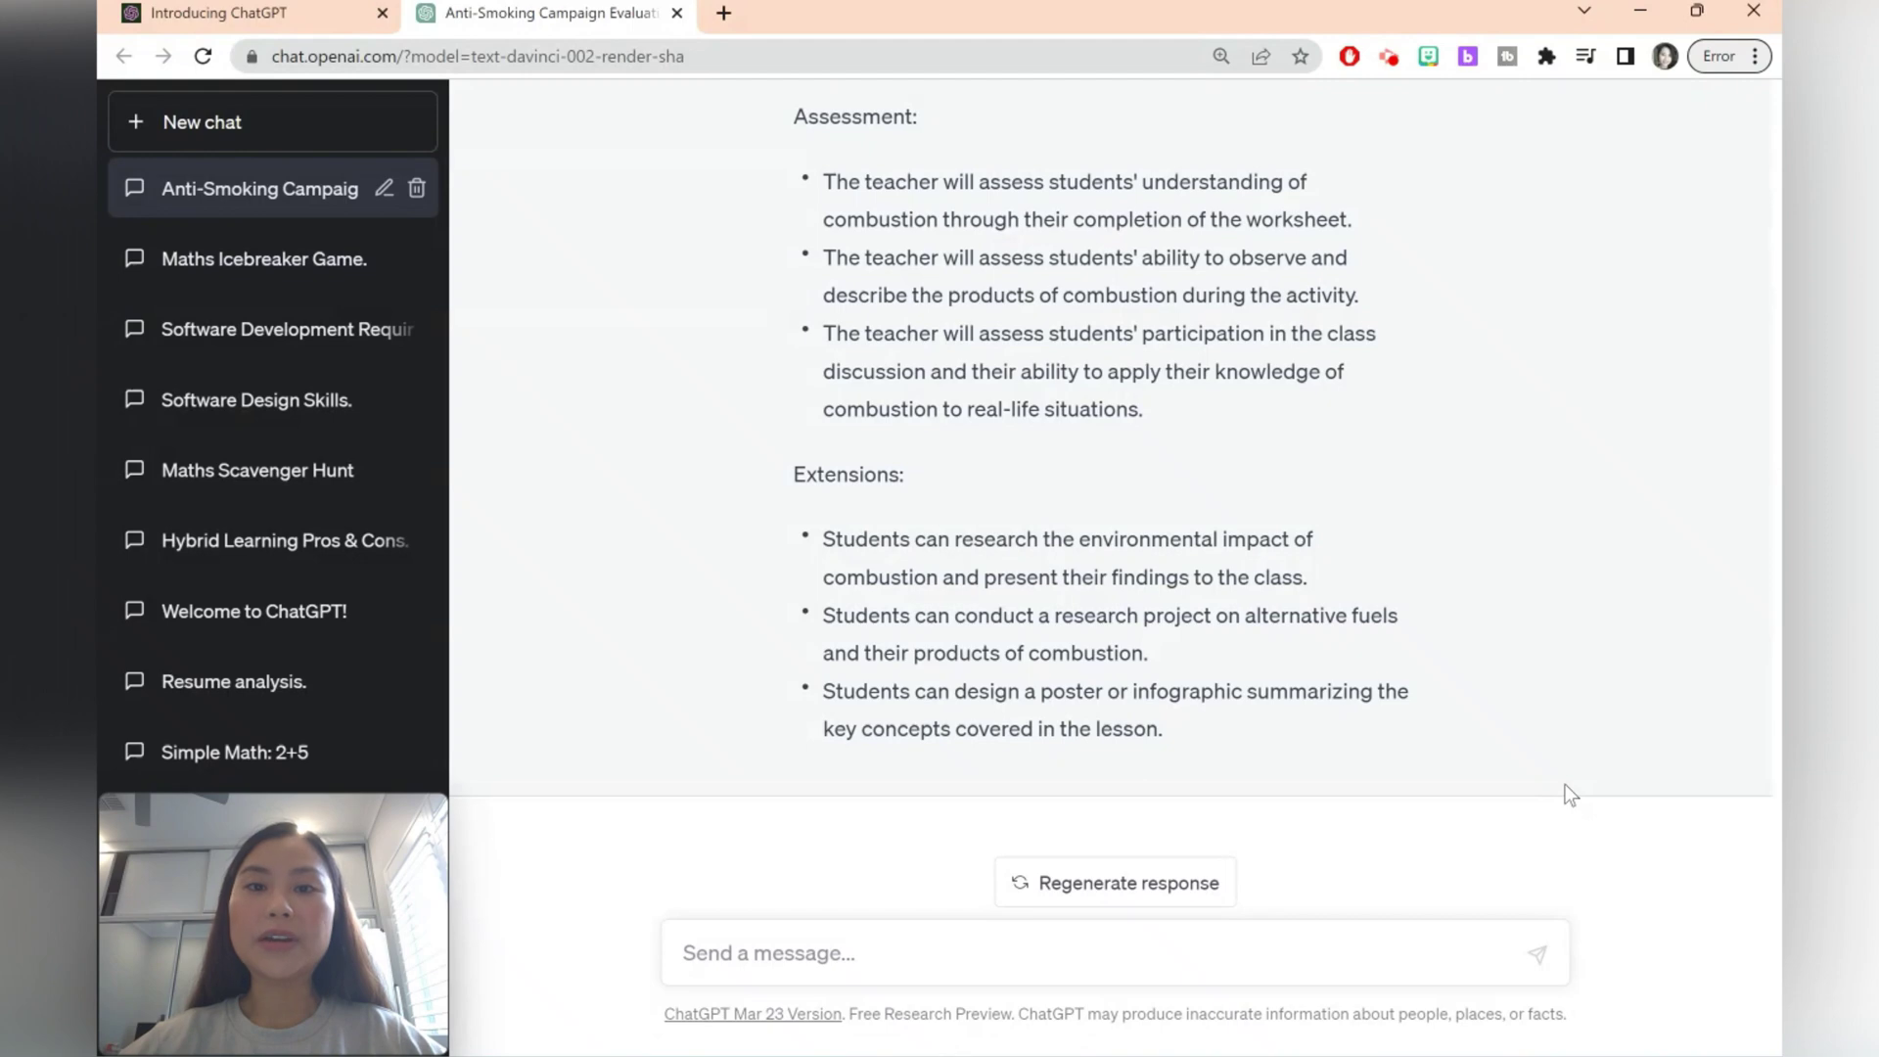
Step: Send the prompt '4 discussion questions for the topic of "global warming"'
text(4)
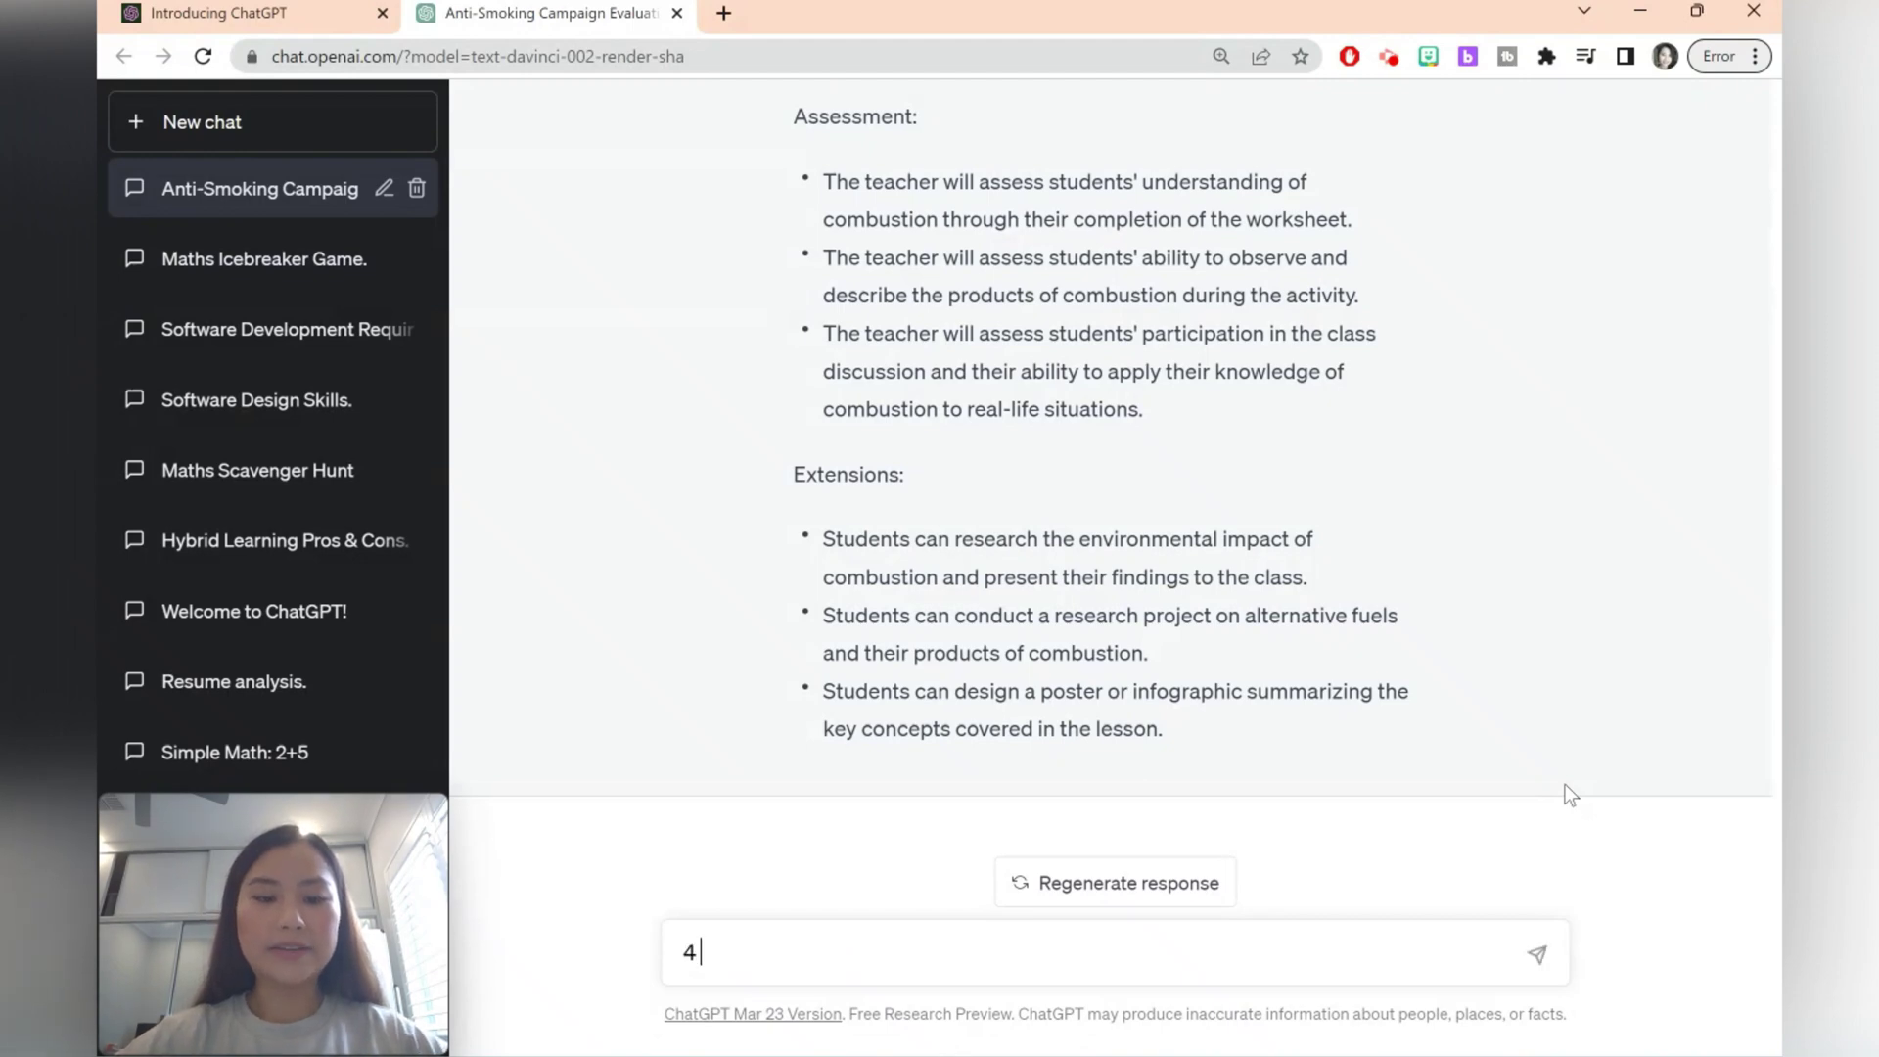
text( discussion quest)
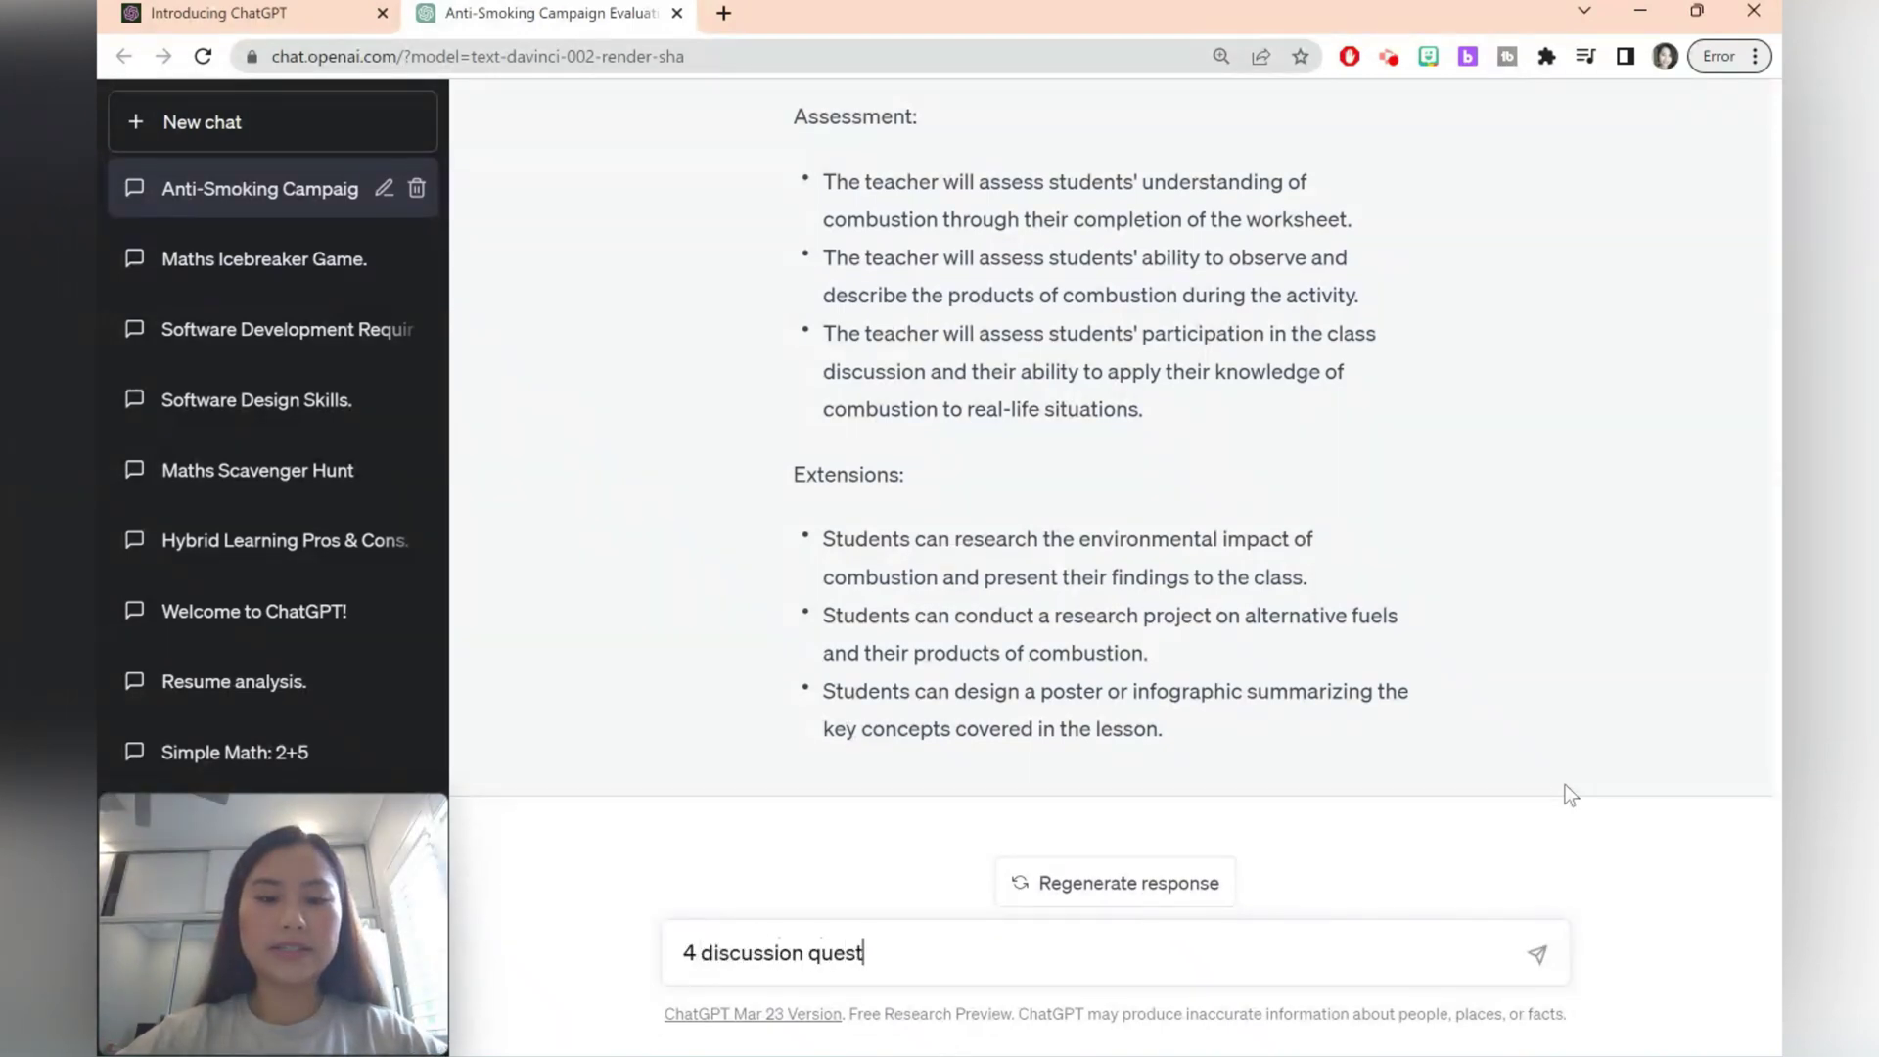
text(ions for the topic o)
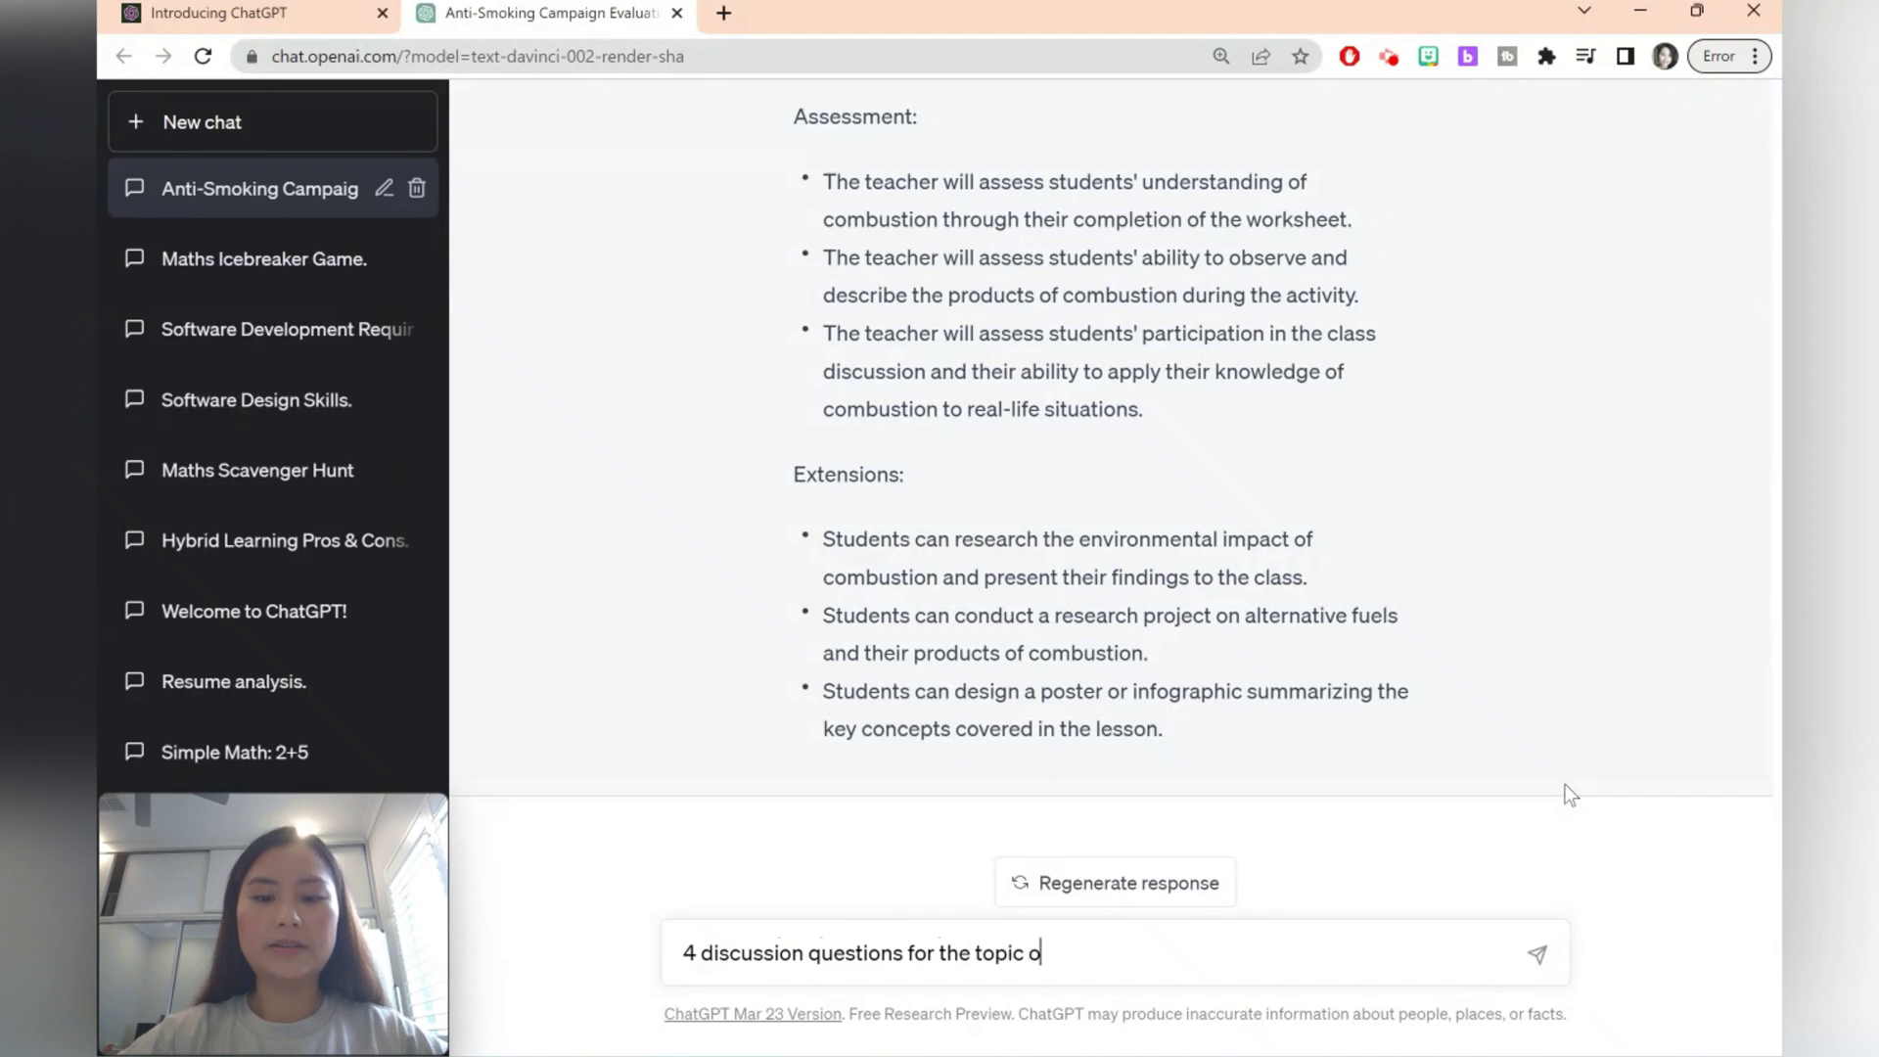
text(f "global warming")
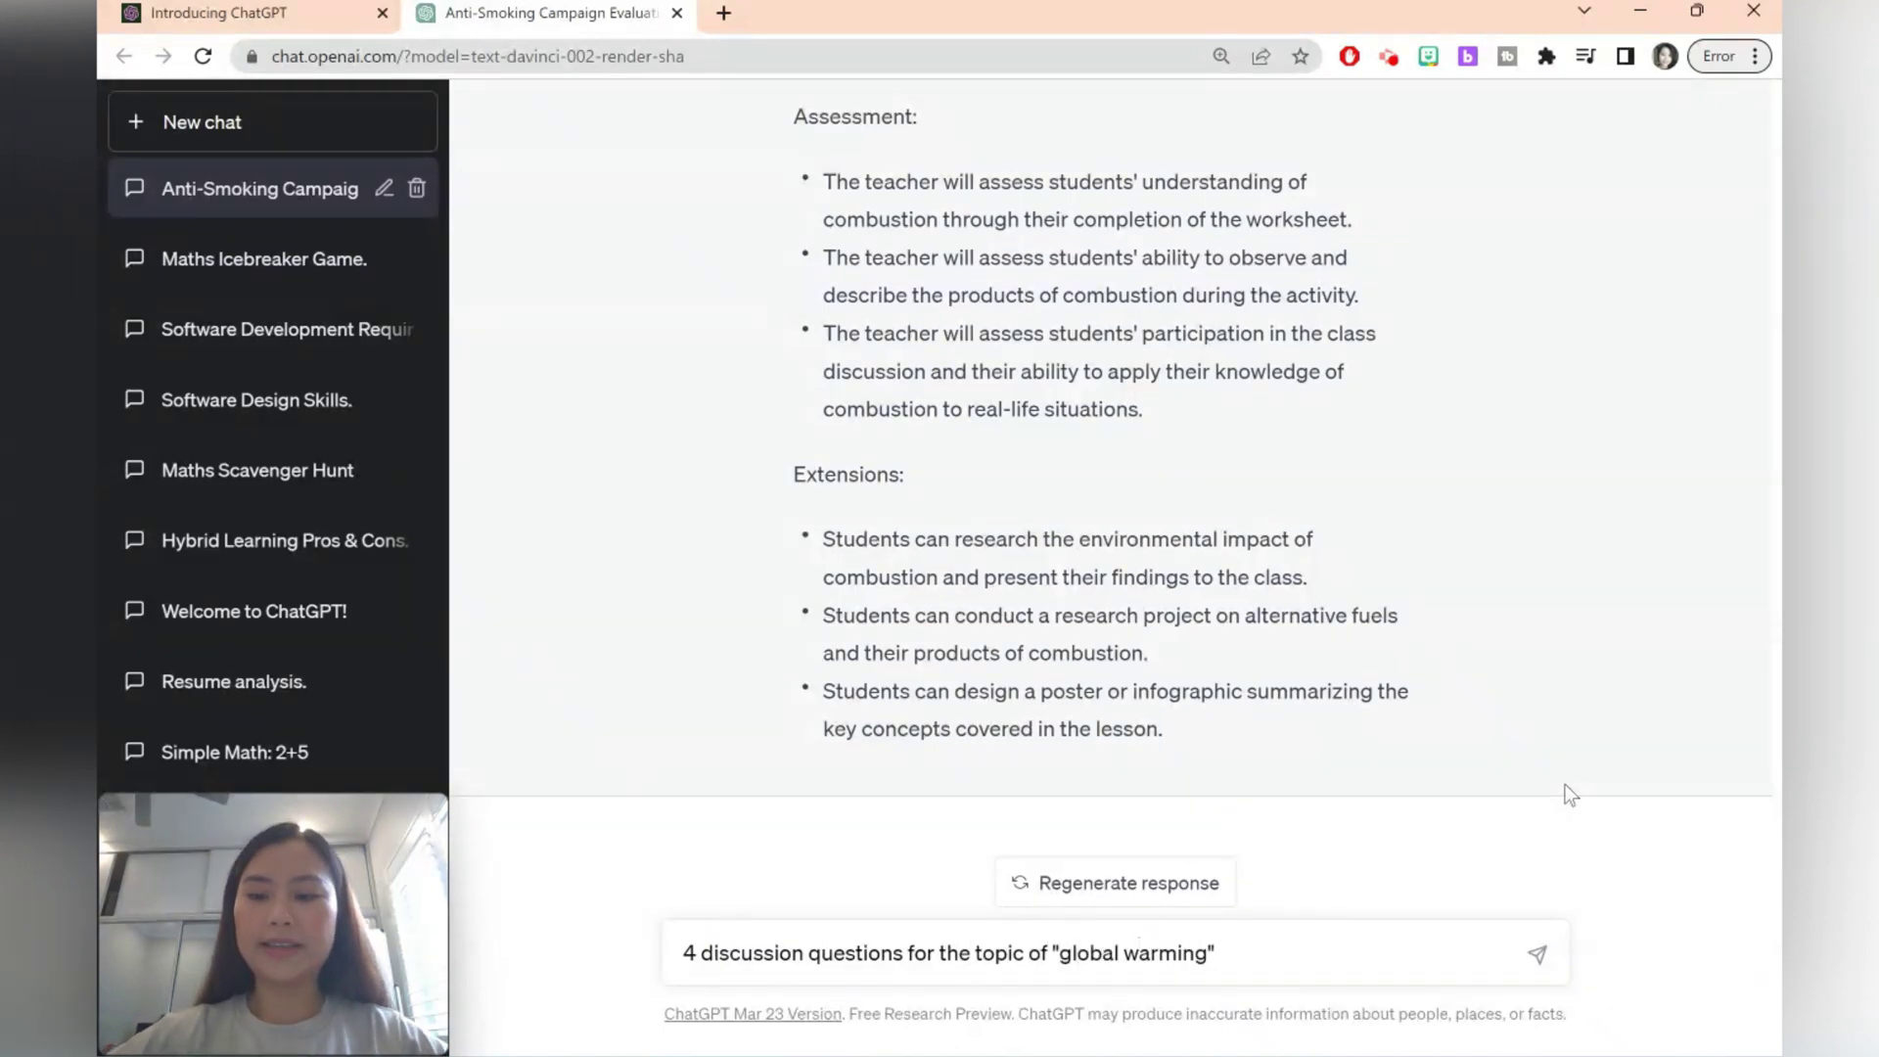
key(Return)
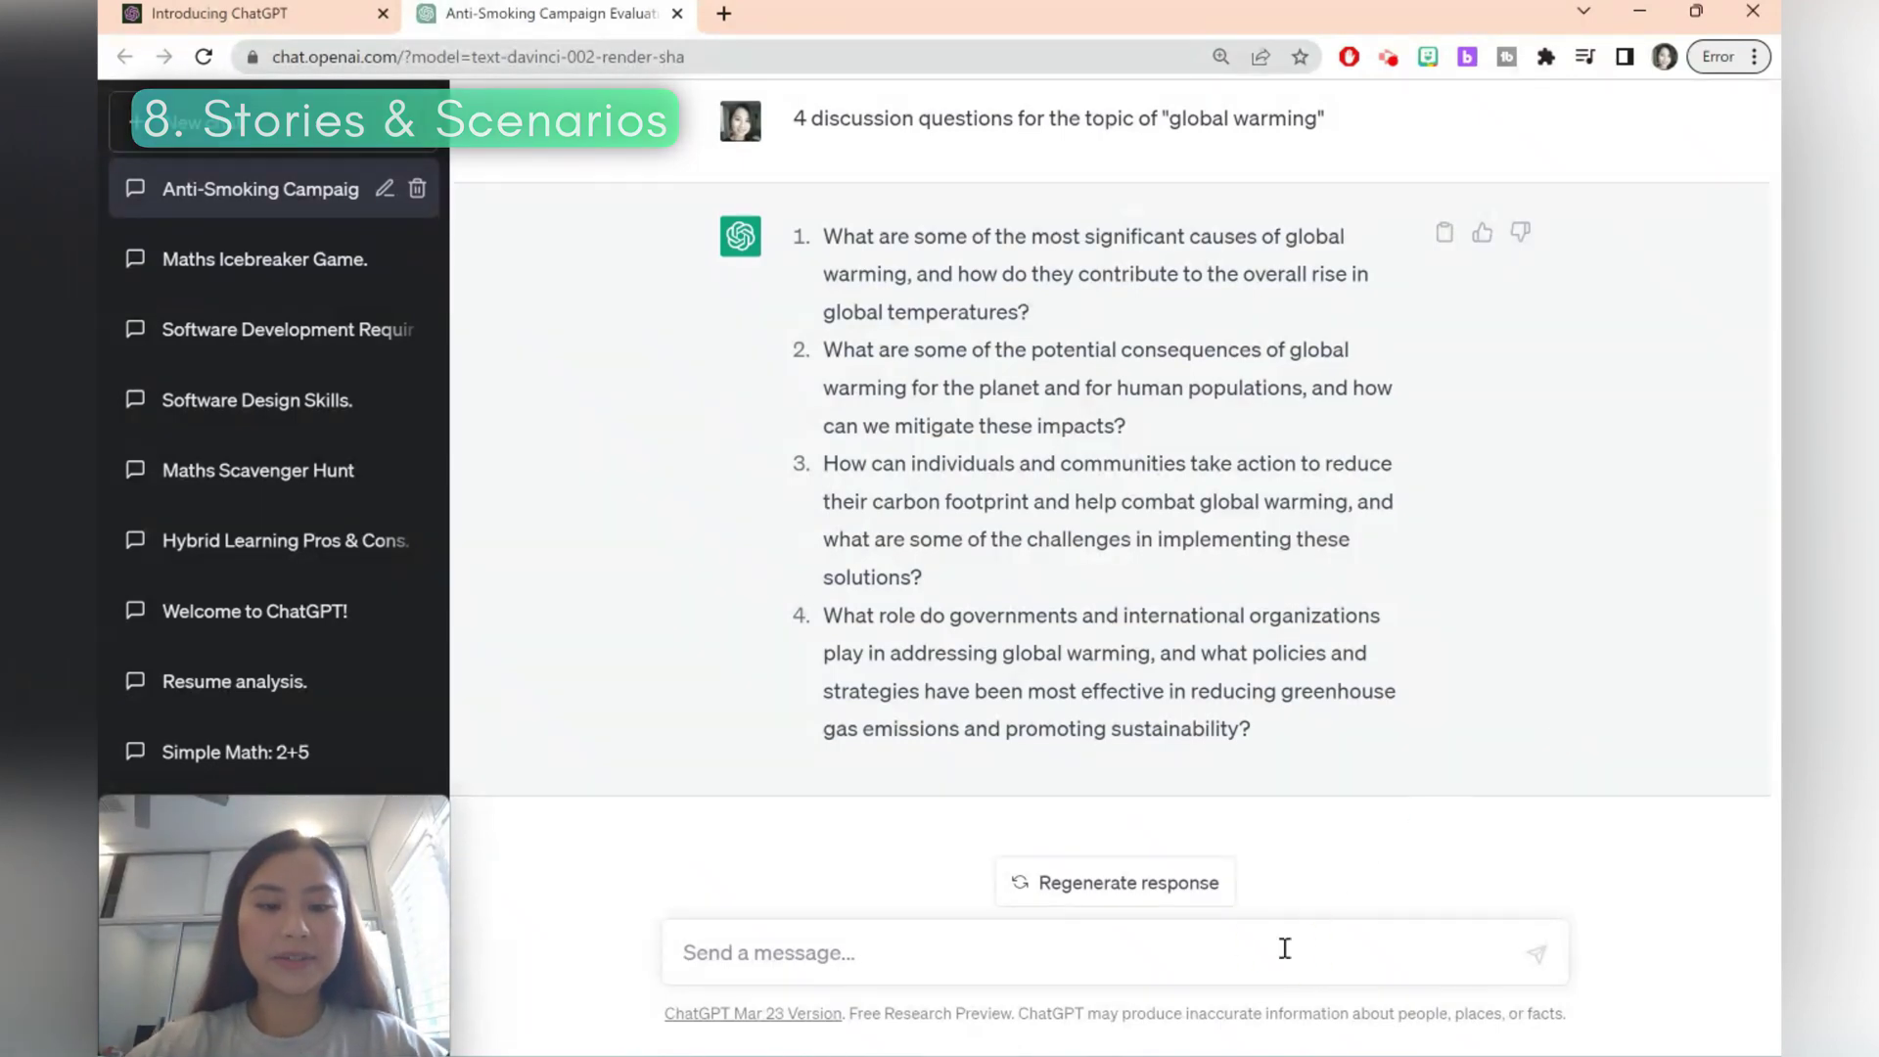
Step: Send 'create a scenario on bullying', then 'create 3 comprehension questions on this scenario'
text(create a )
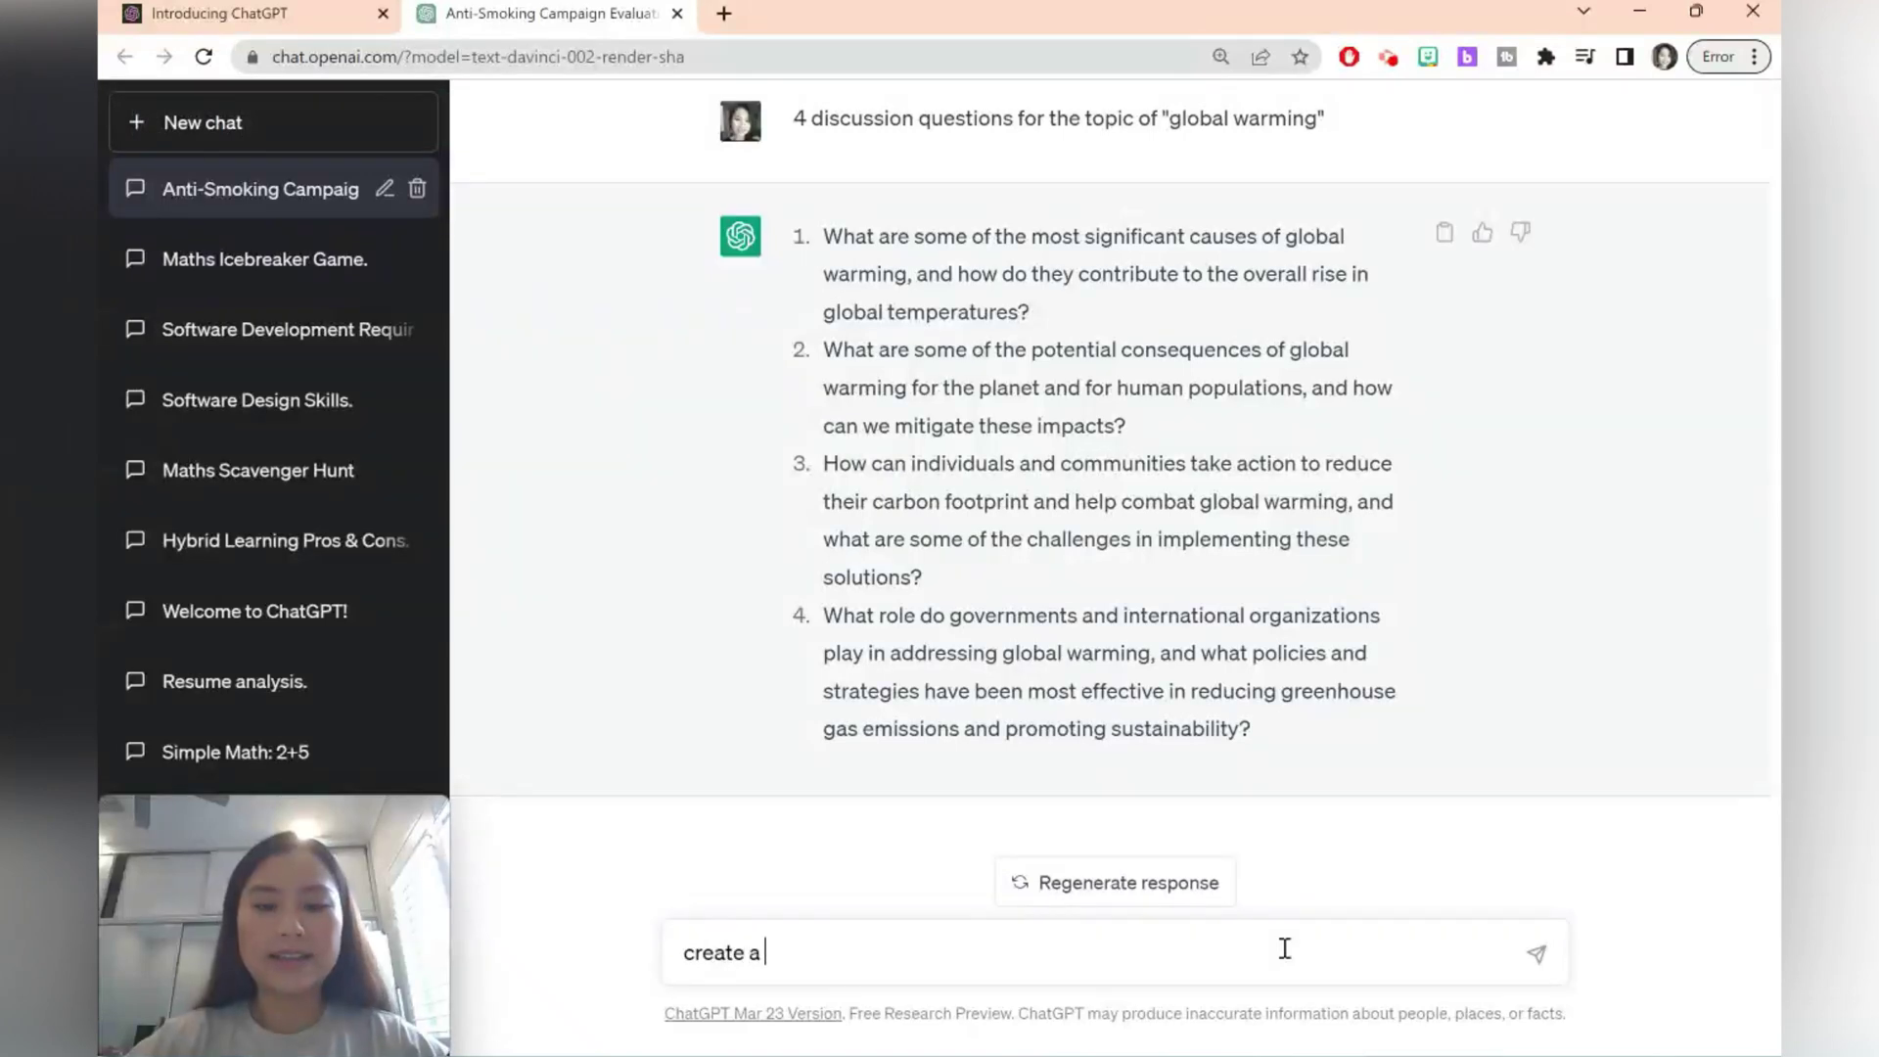
text(scenario on bullying)
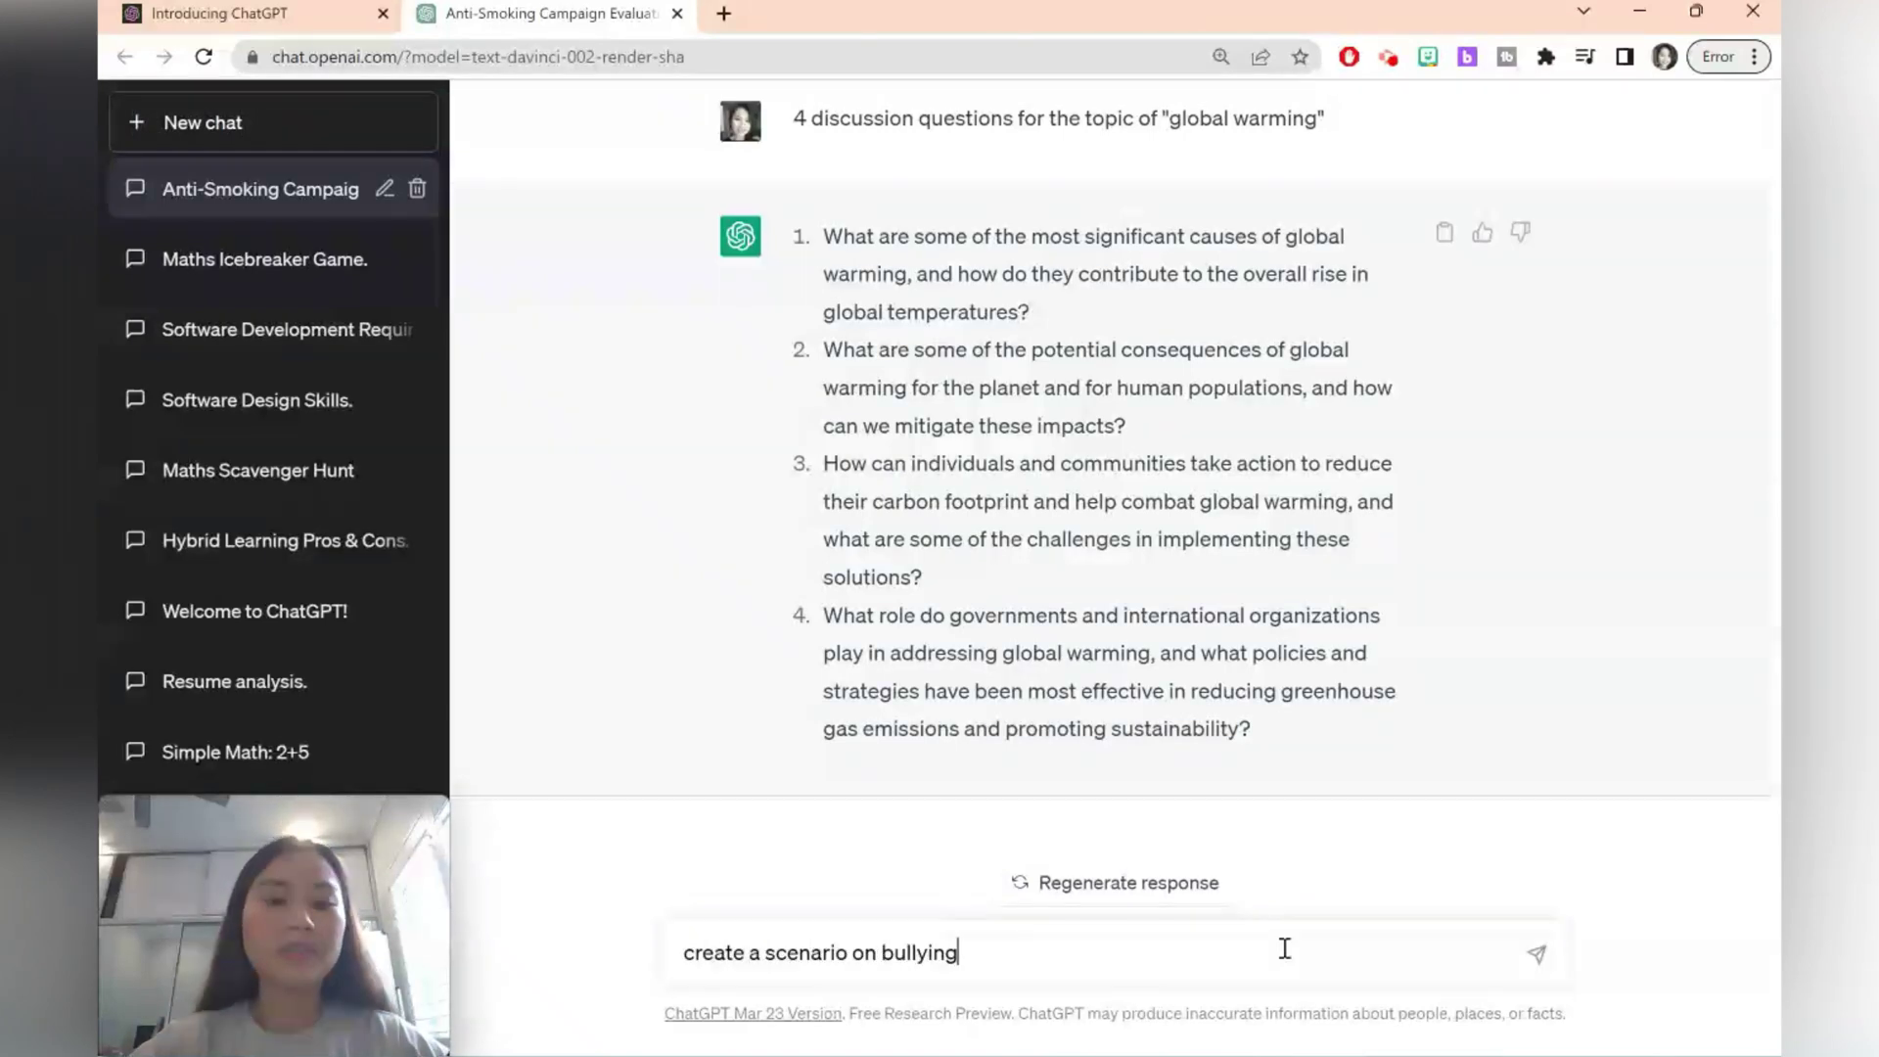
key(Return)
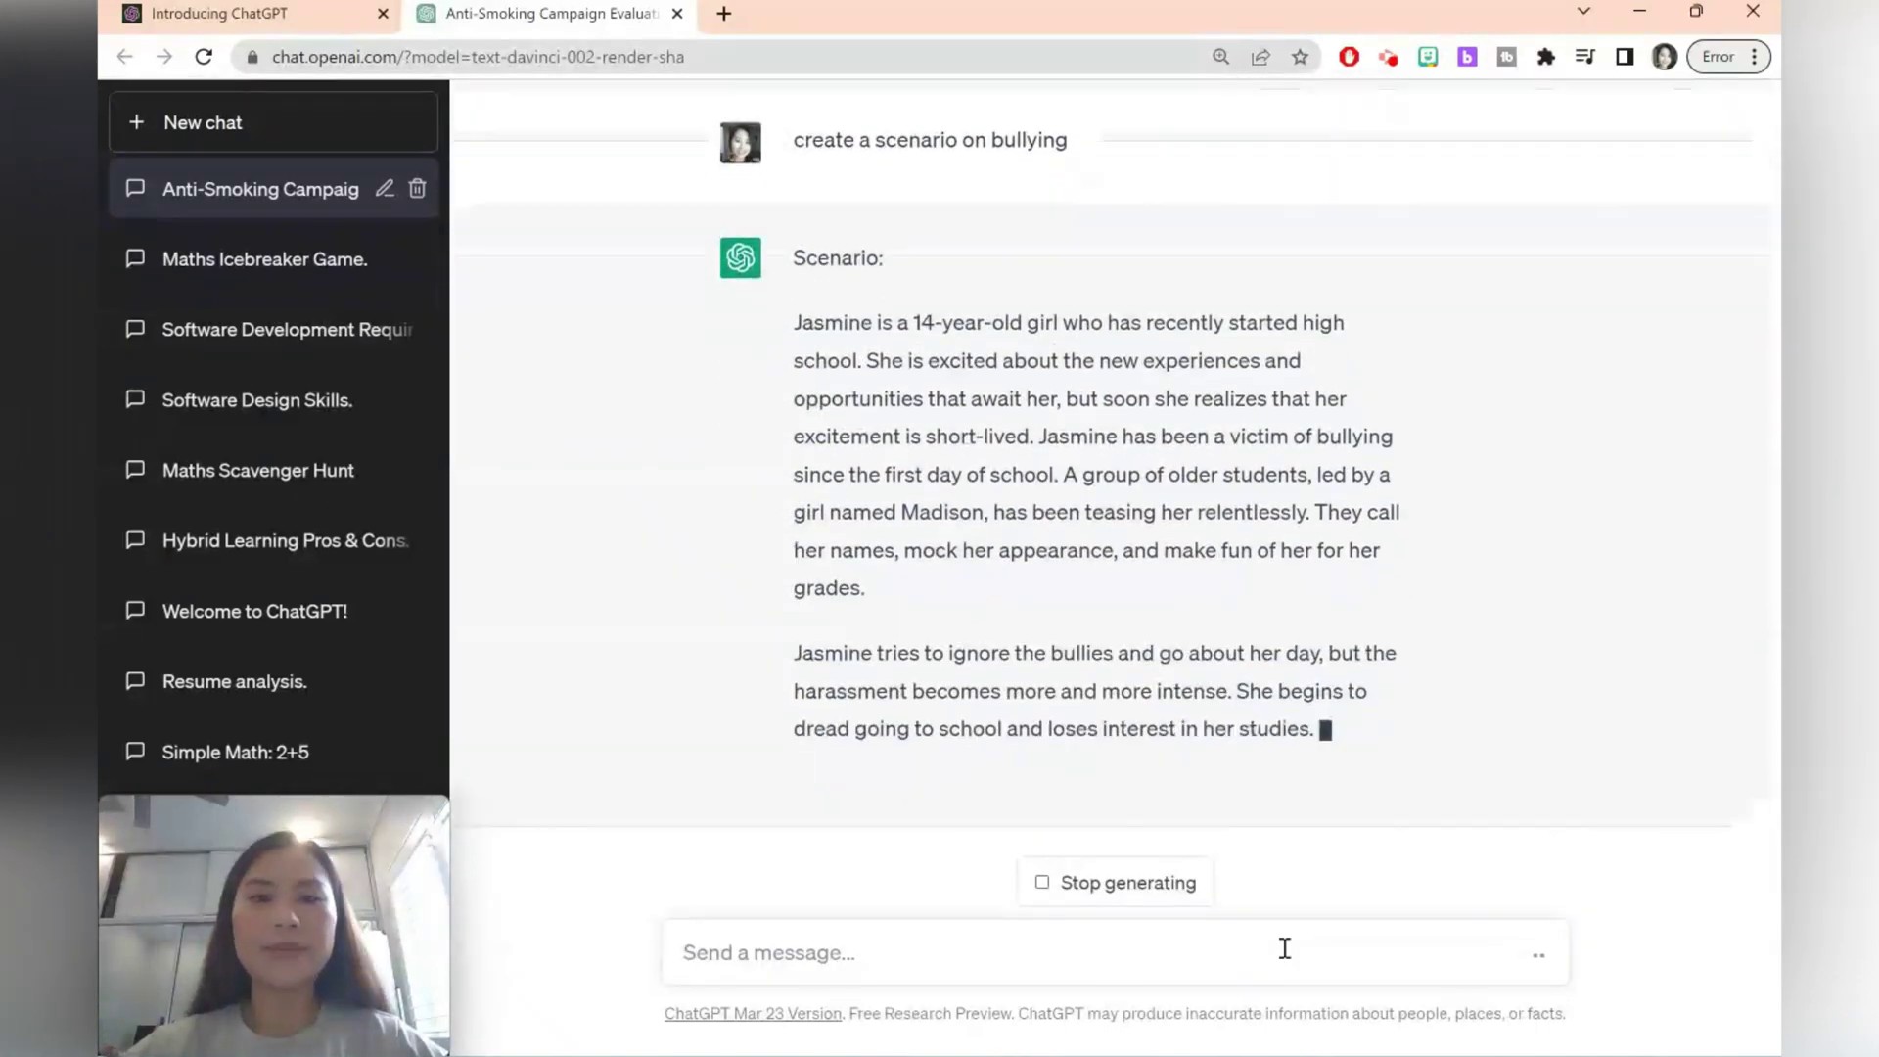
scroll(1352, 731, up, 1)
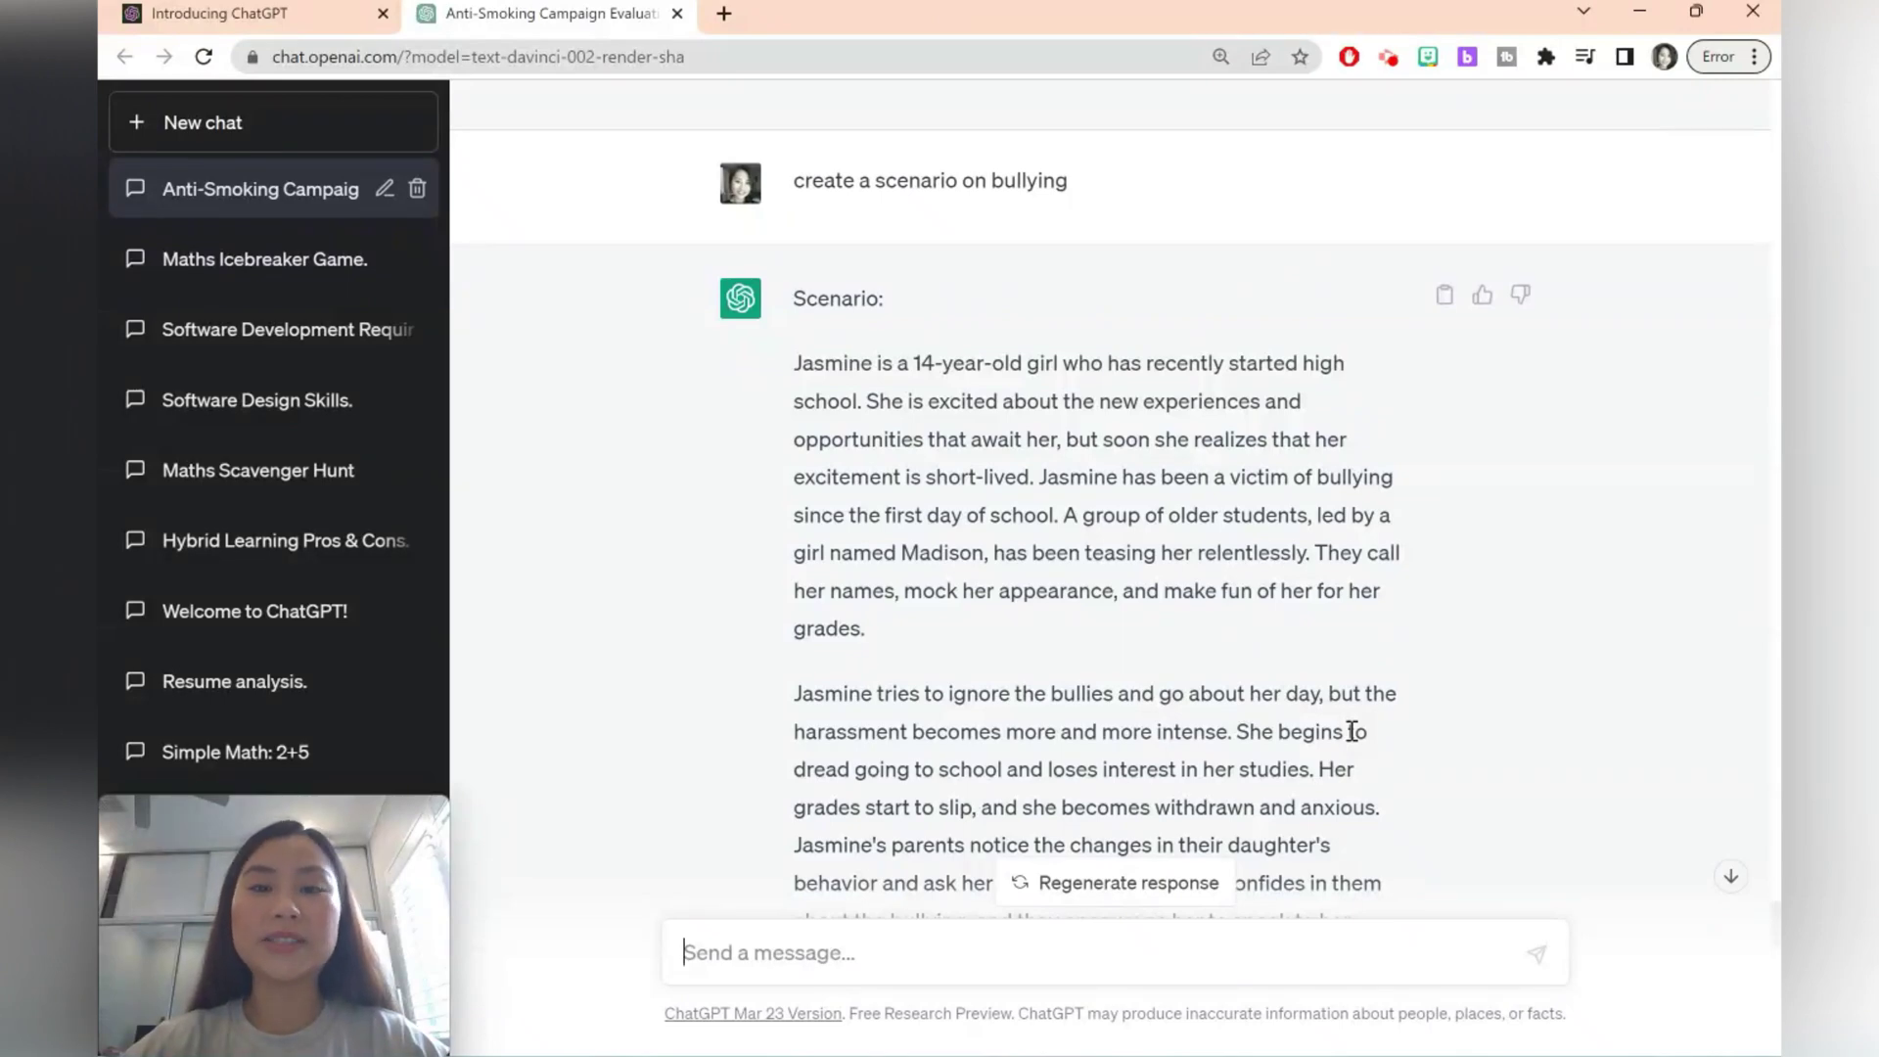
text(create)
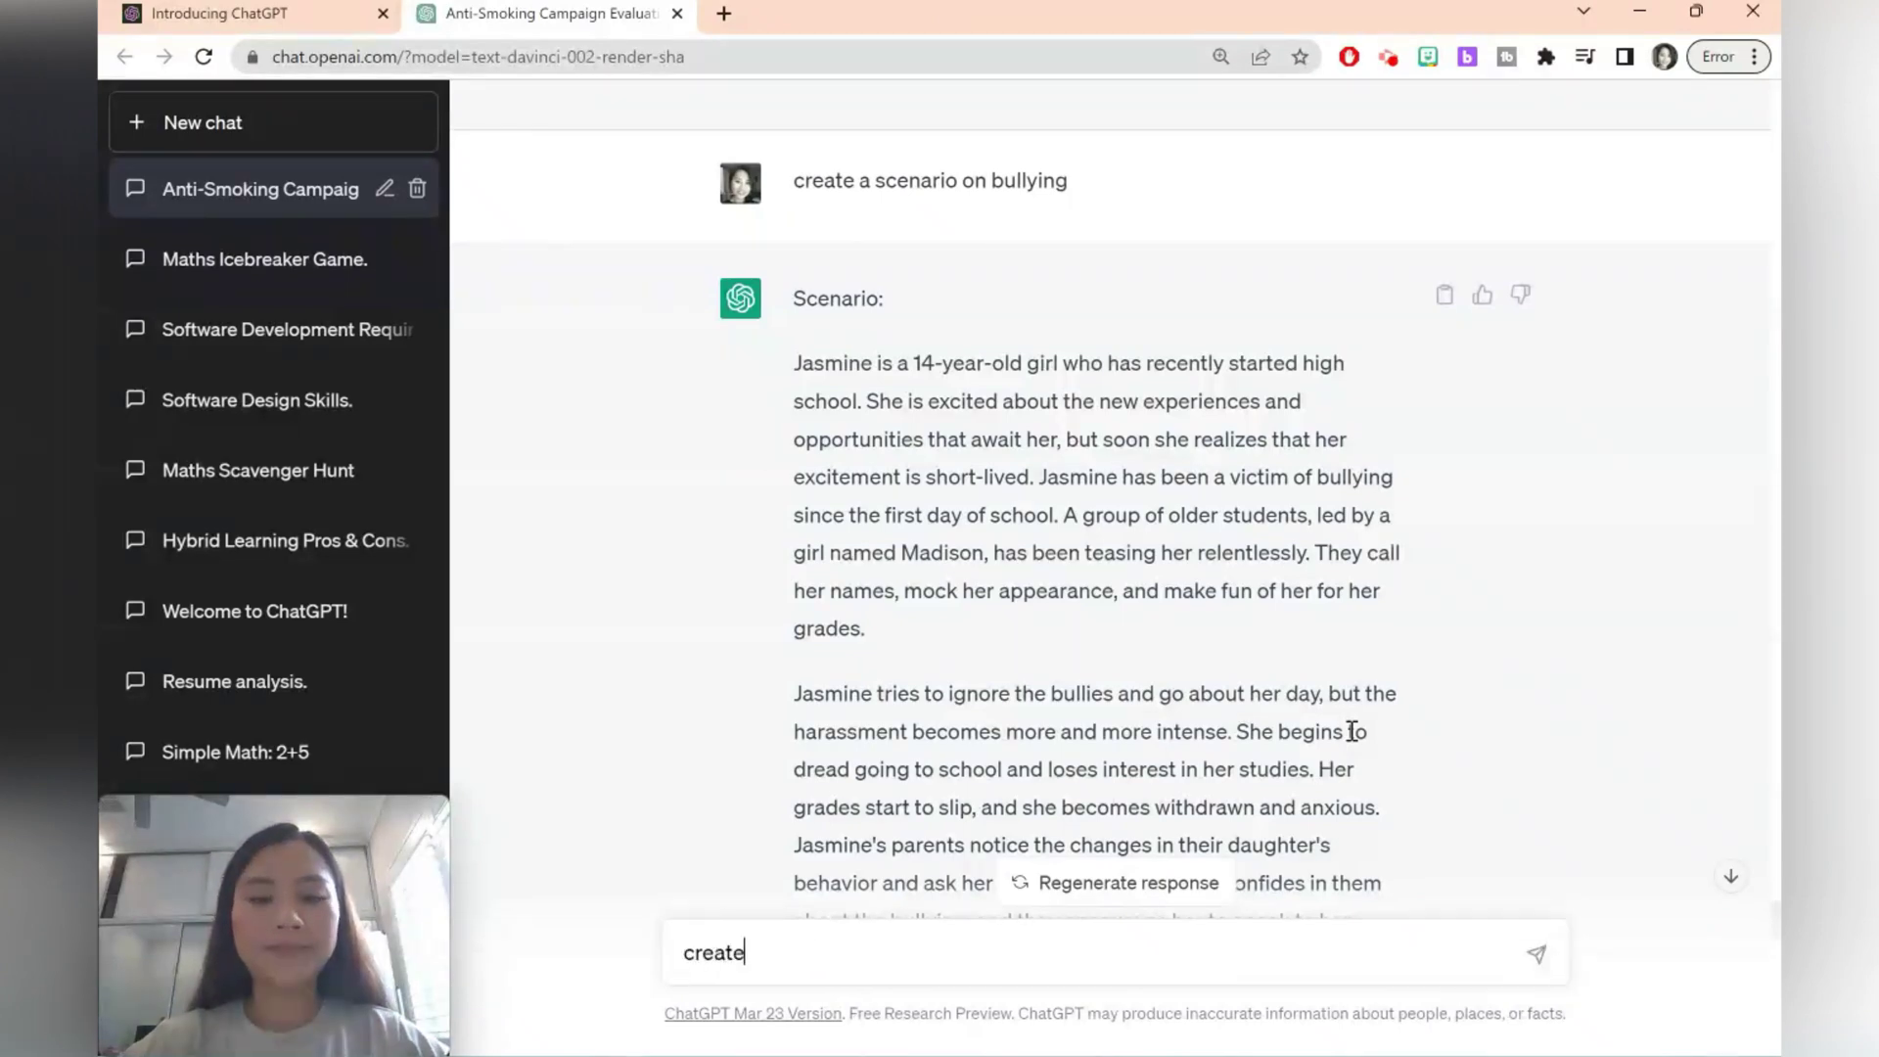
text( 3 compreh)
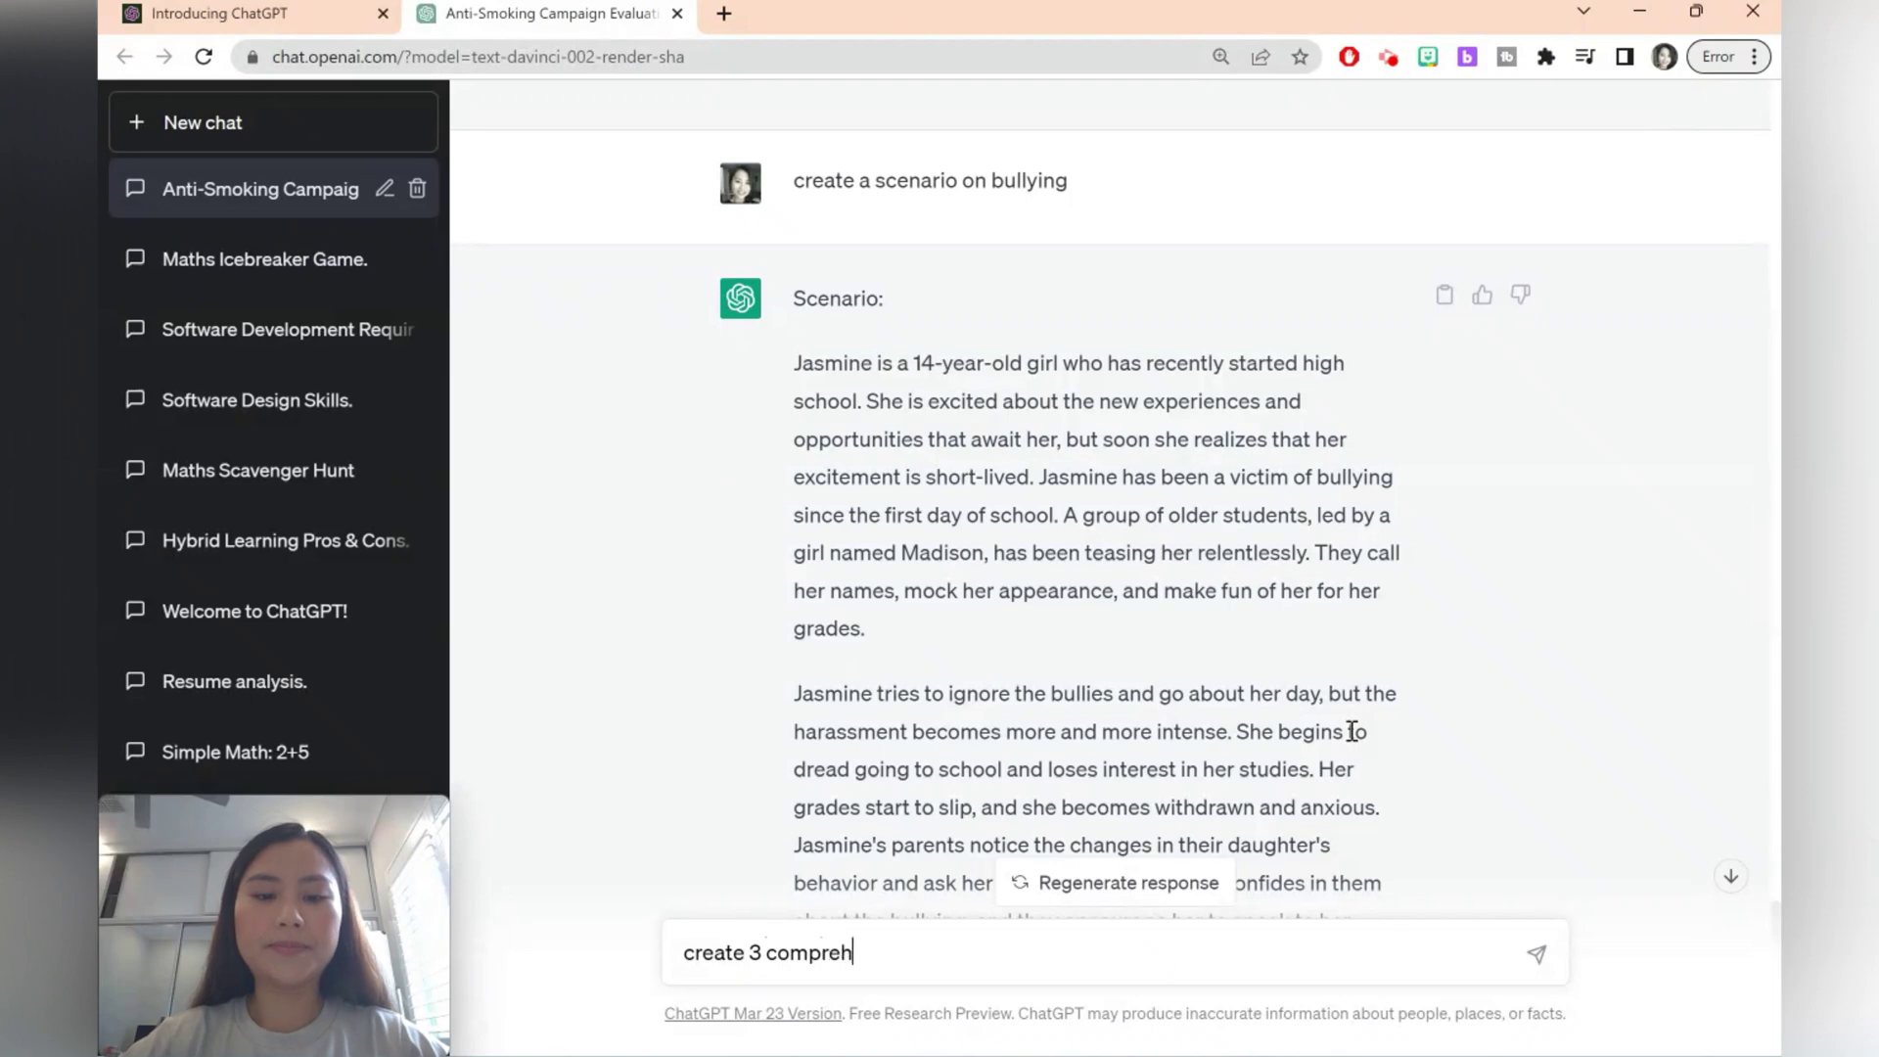
text(ension questions on)
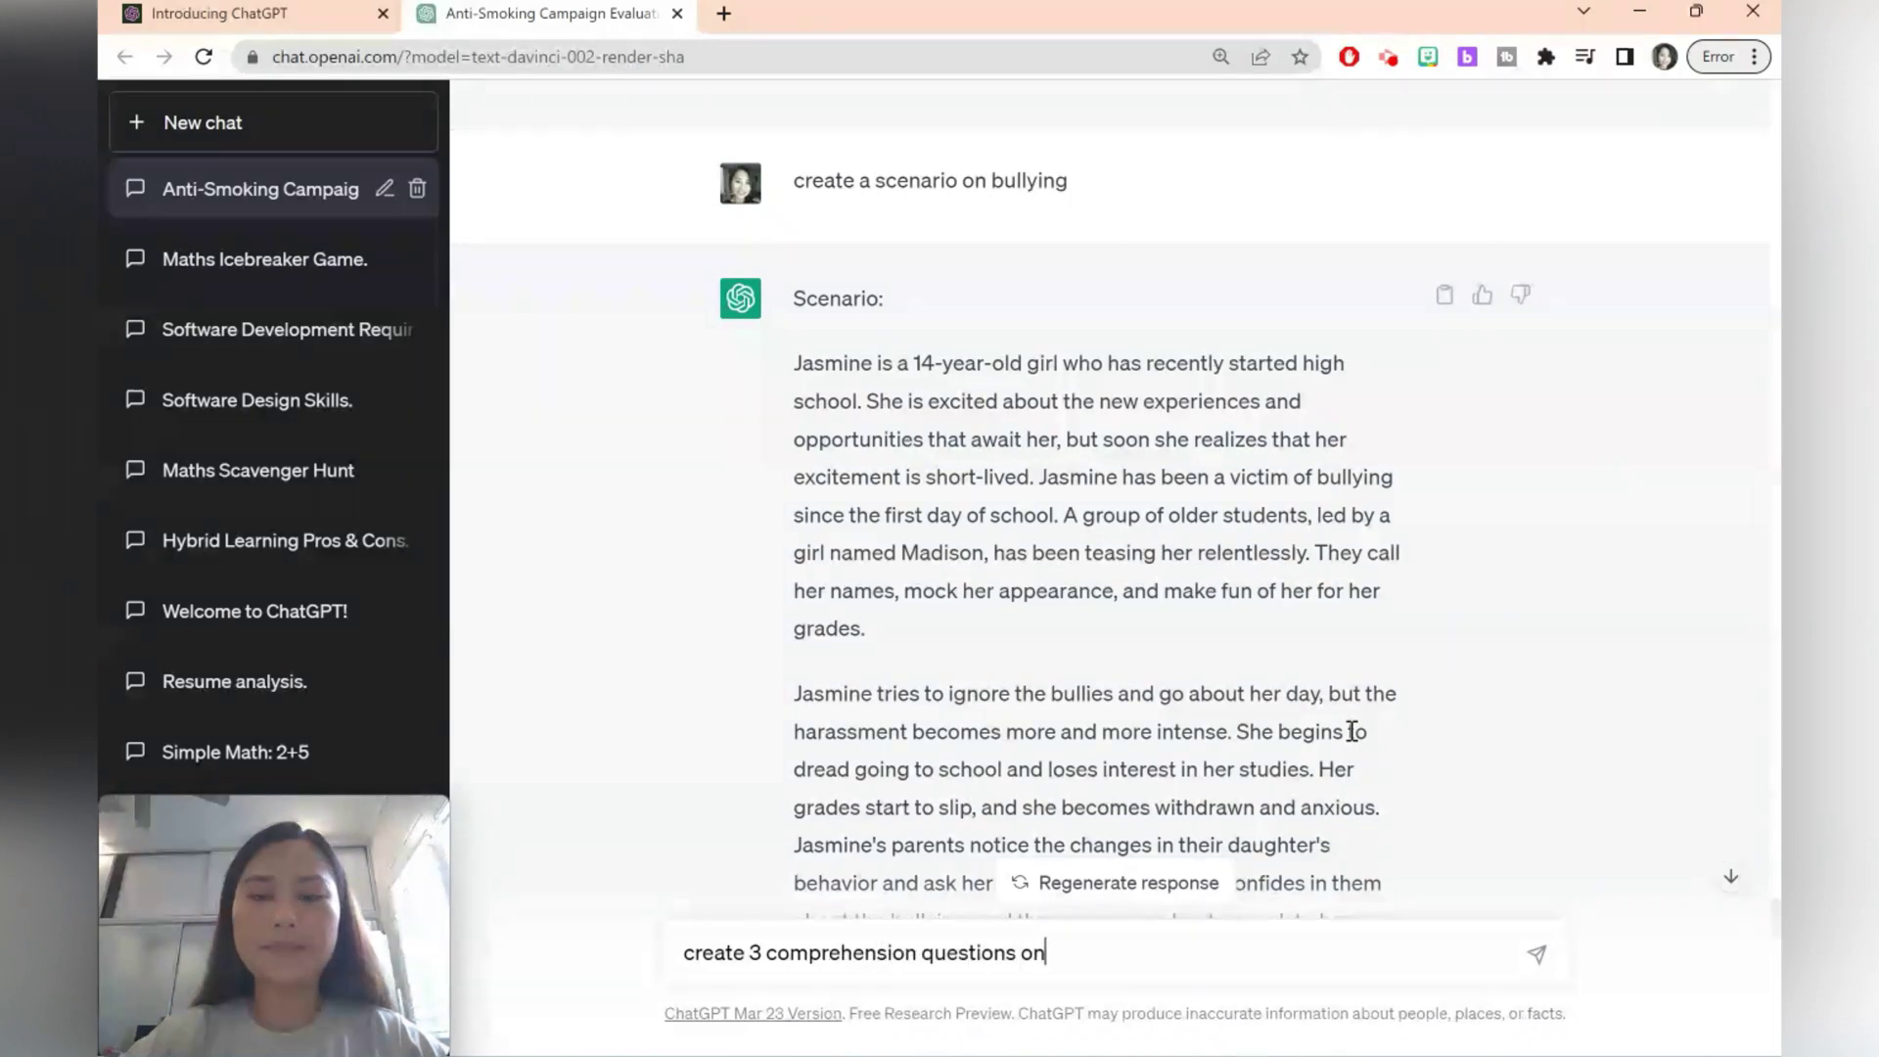
text( this scenario)
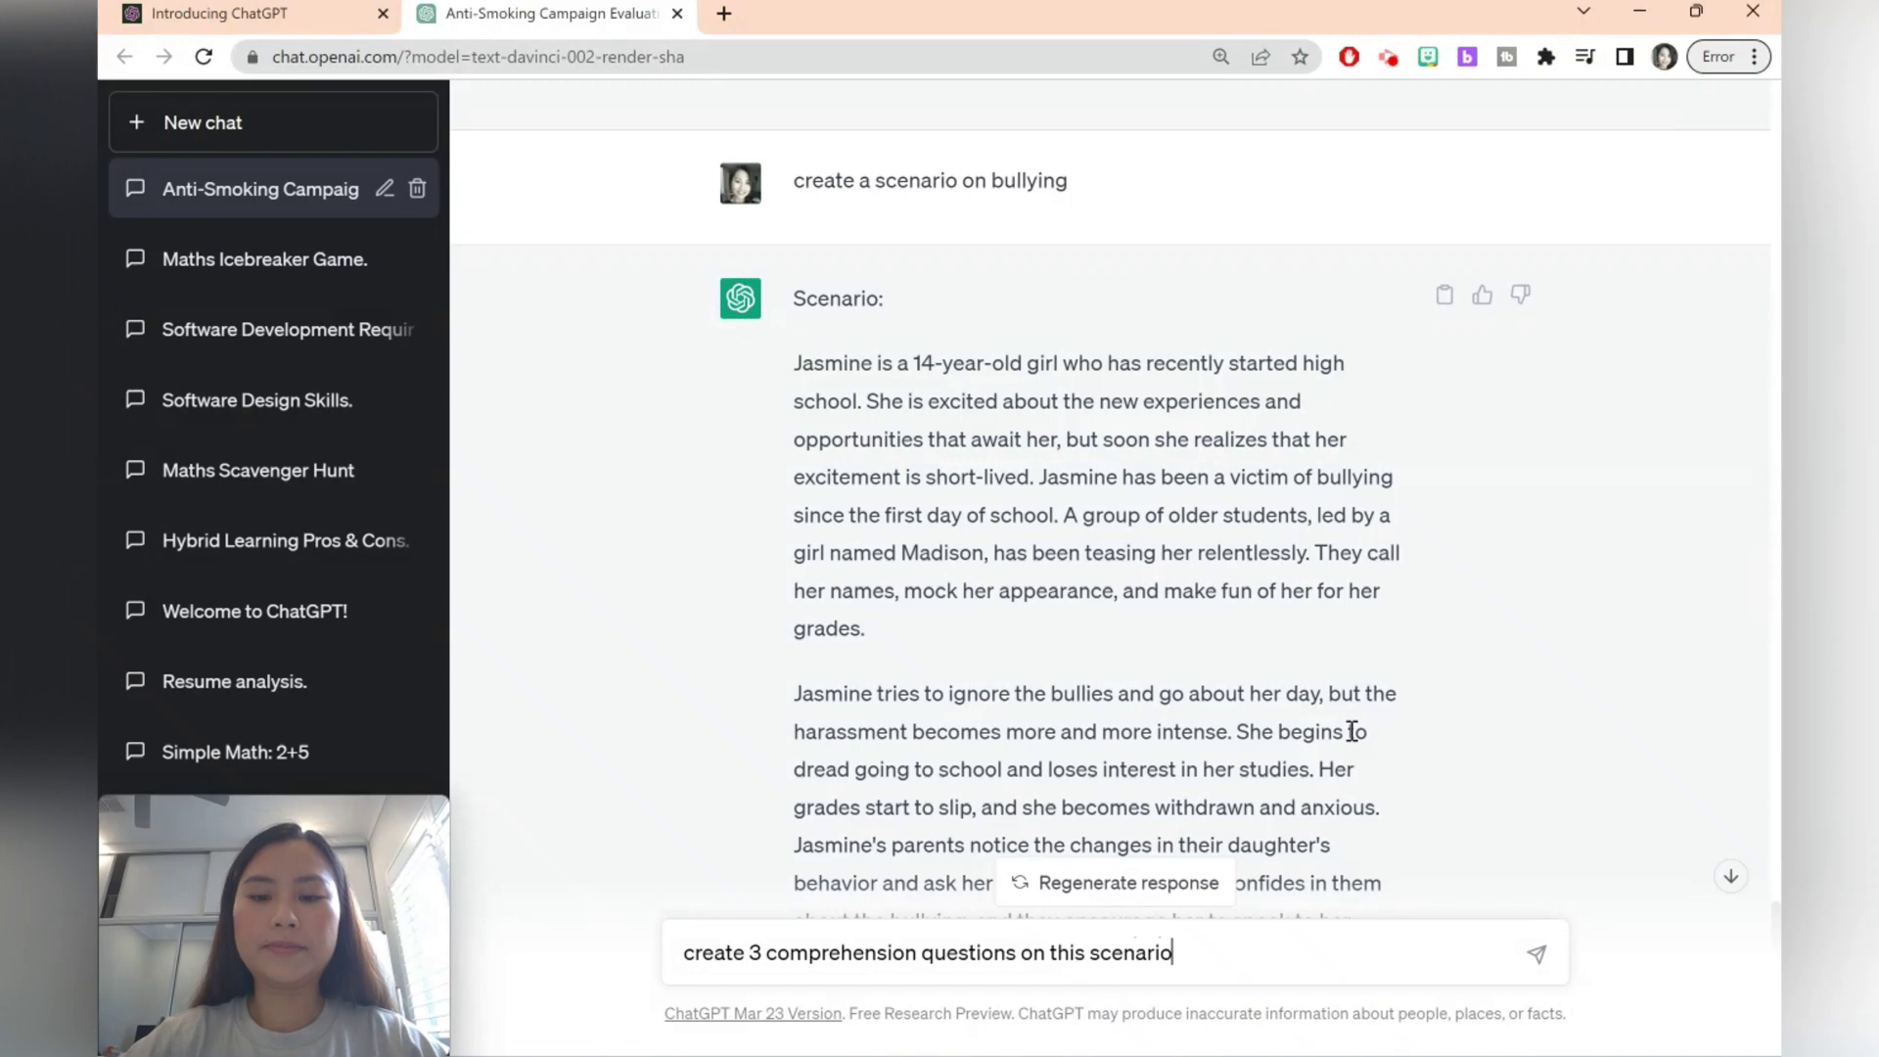
key(Return)
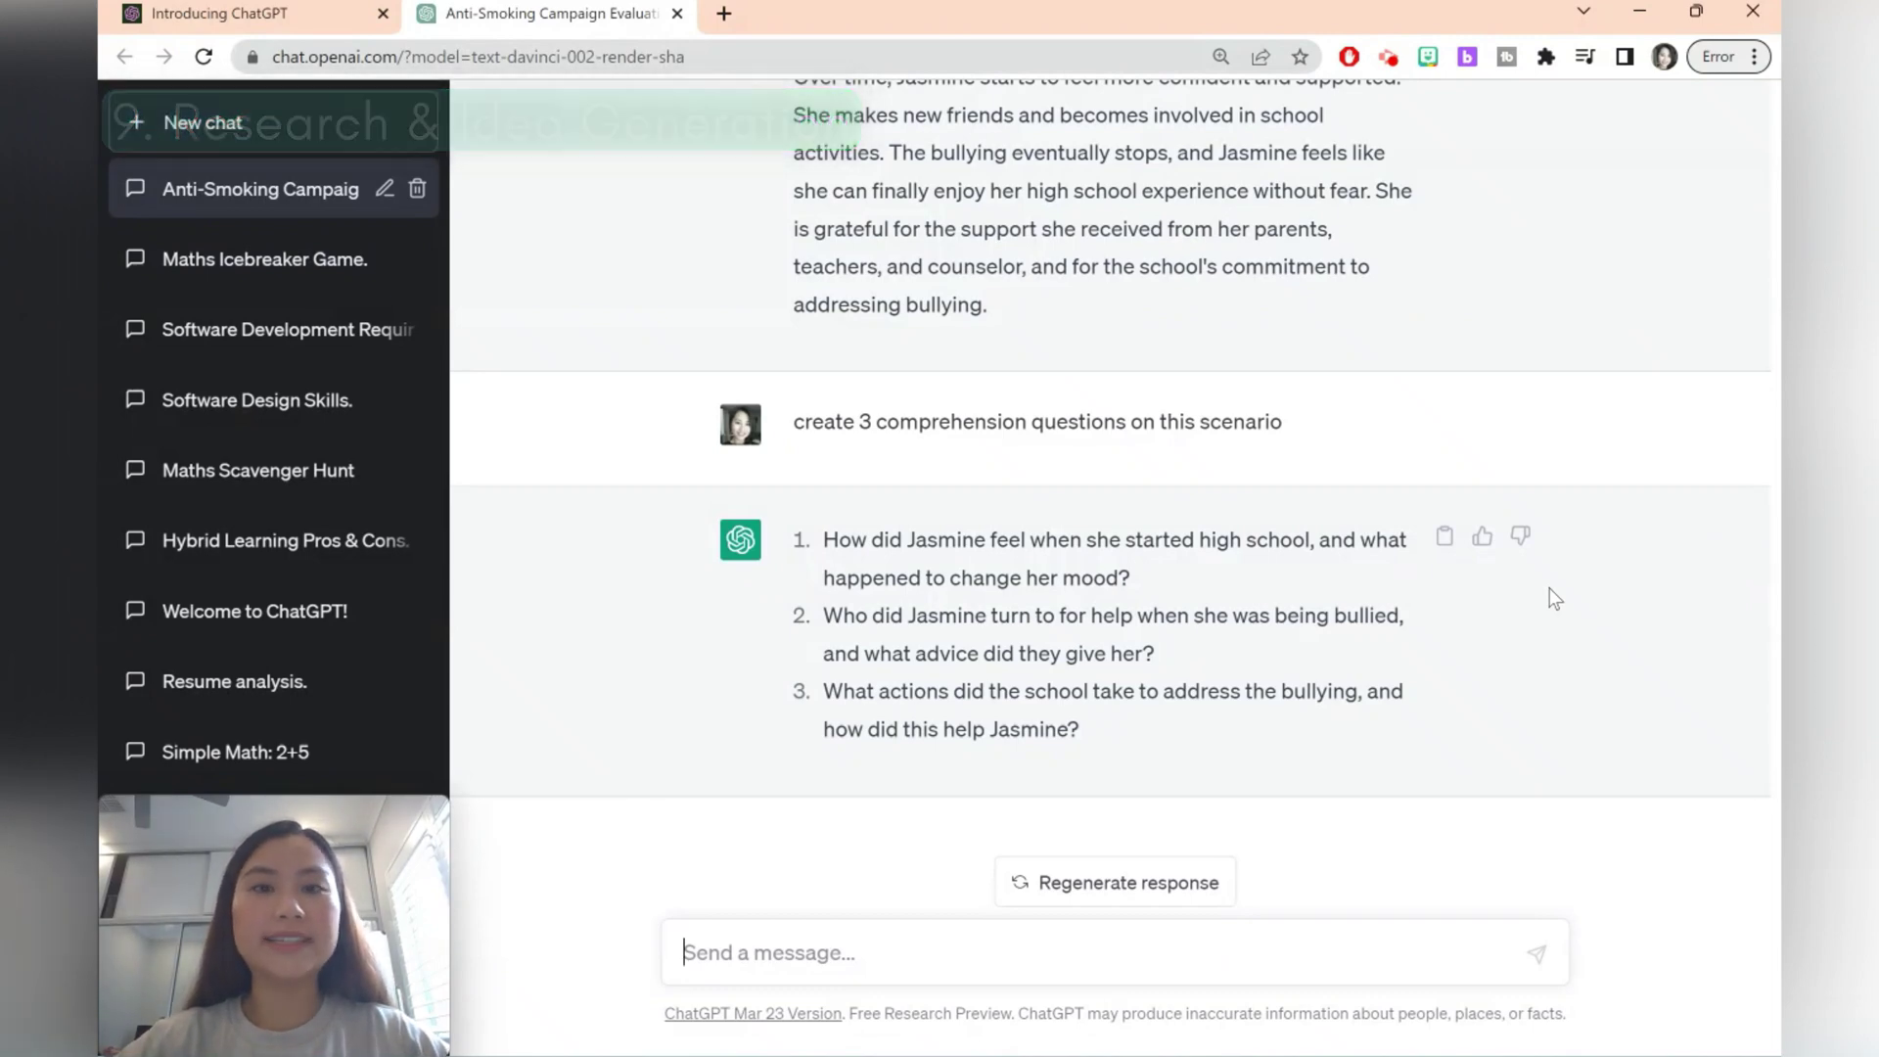
Step: Send the prompt 'list of endangered animals in South Africa'
text(I)
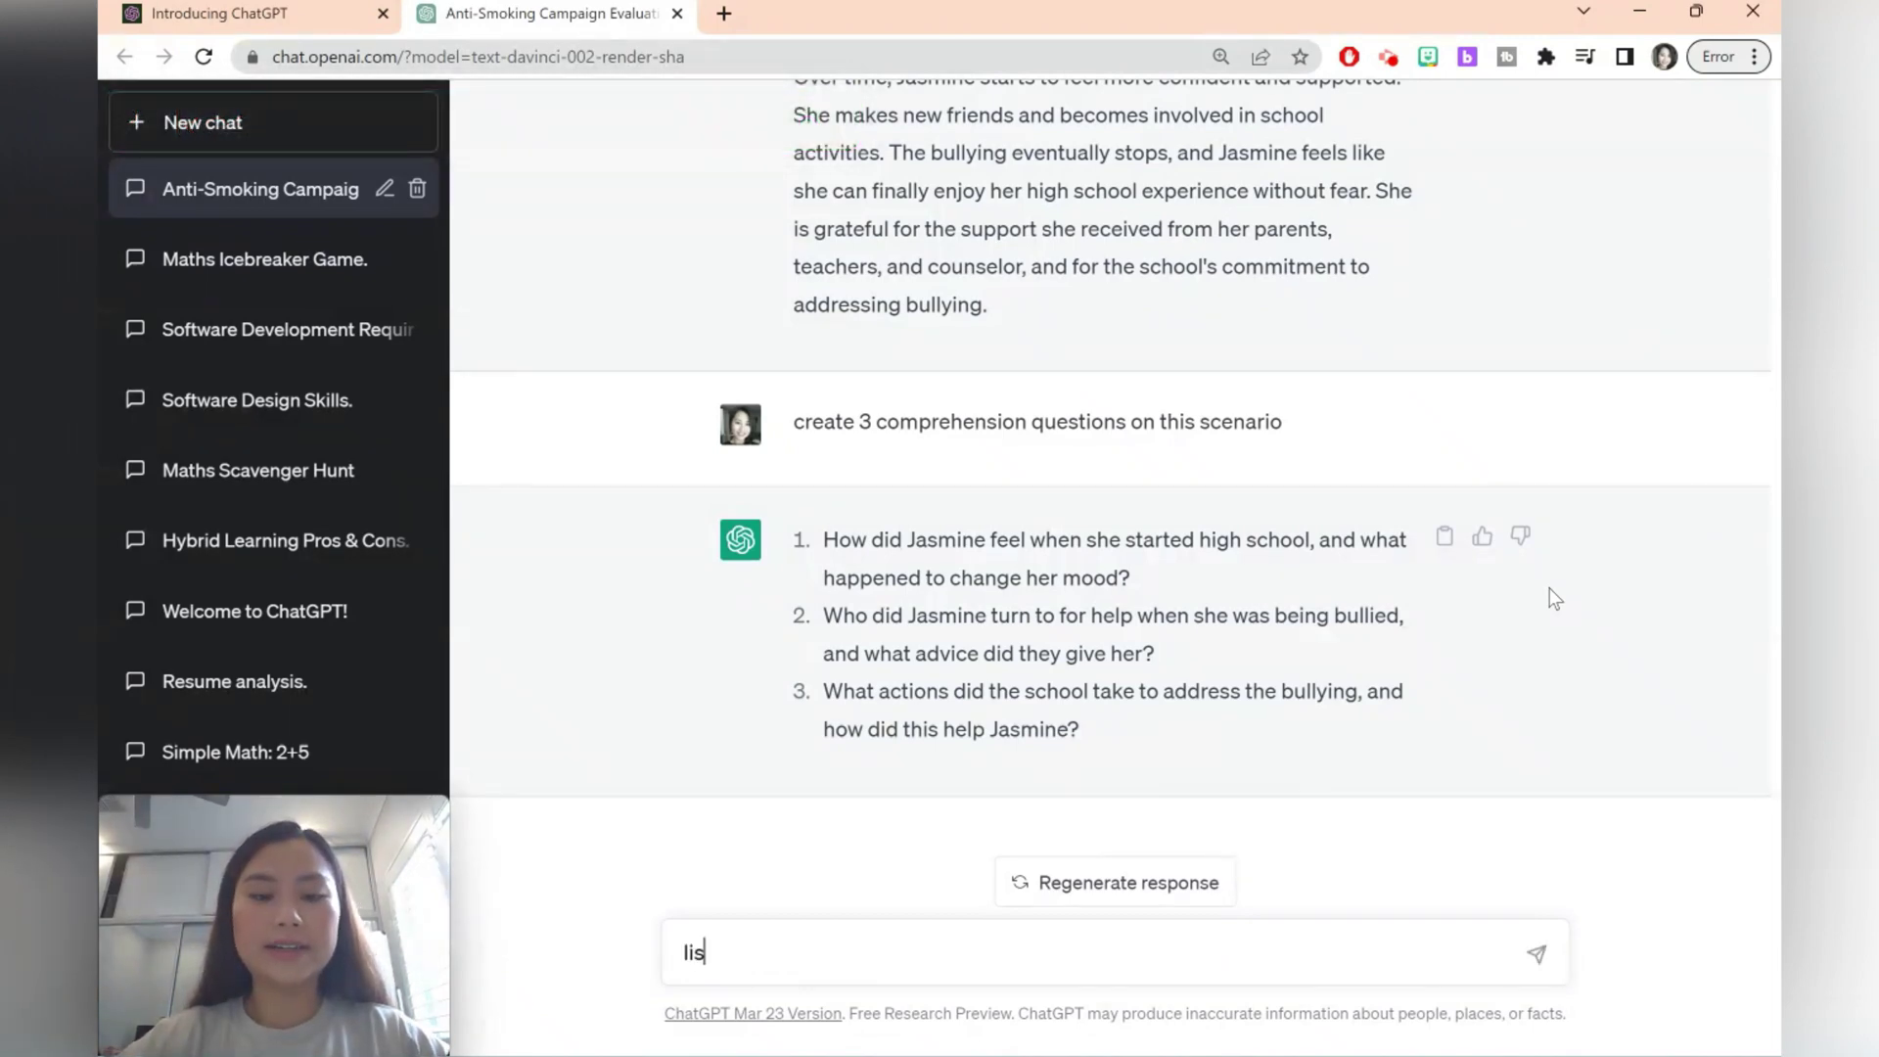
text(t of en)
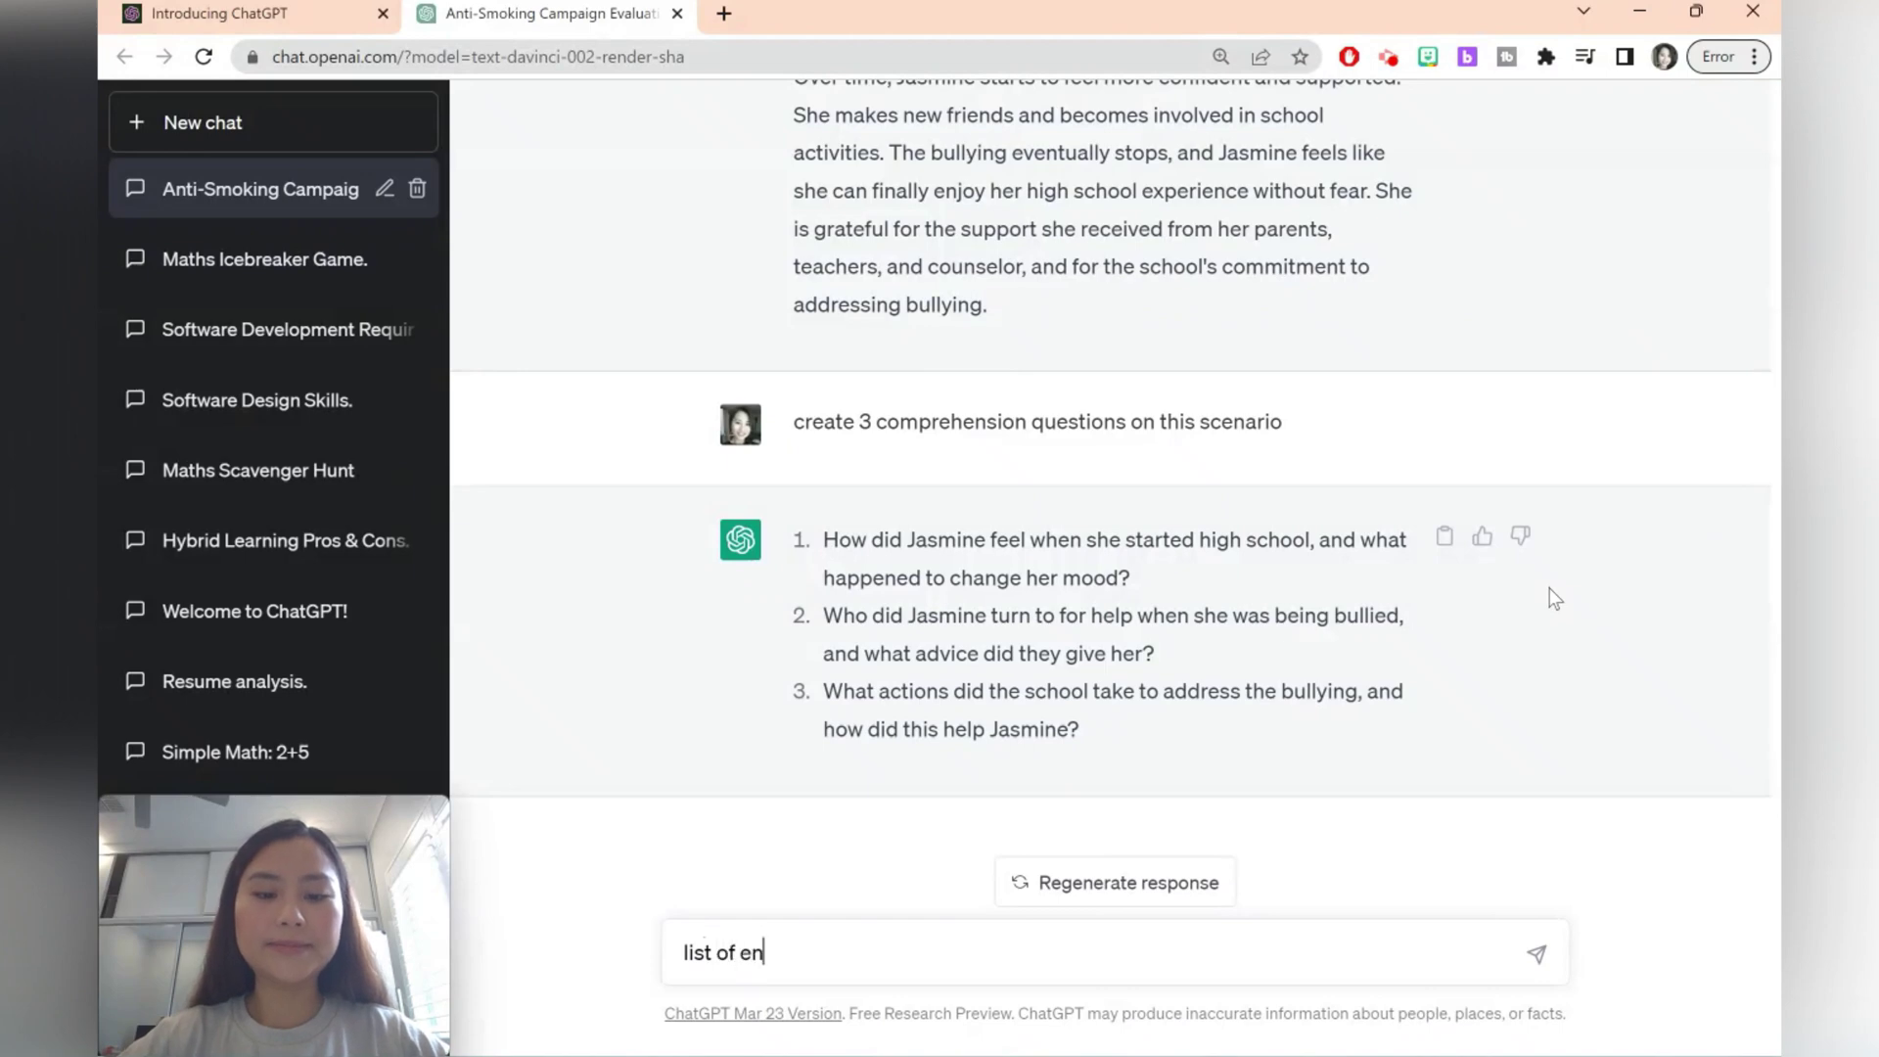
text(dangered ani)
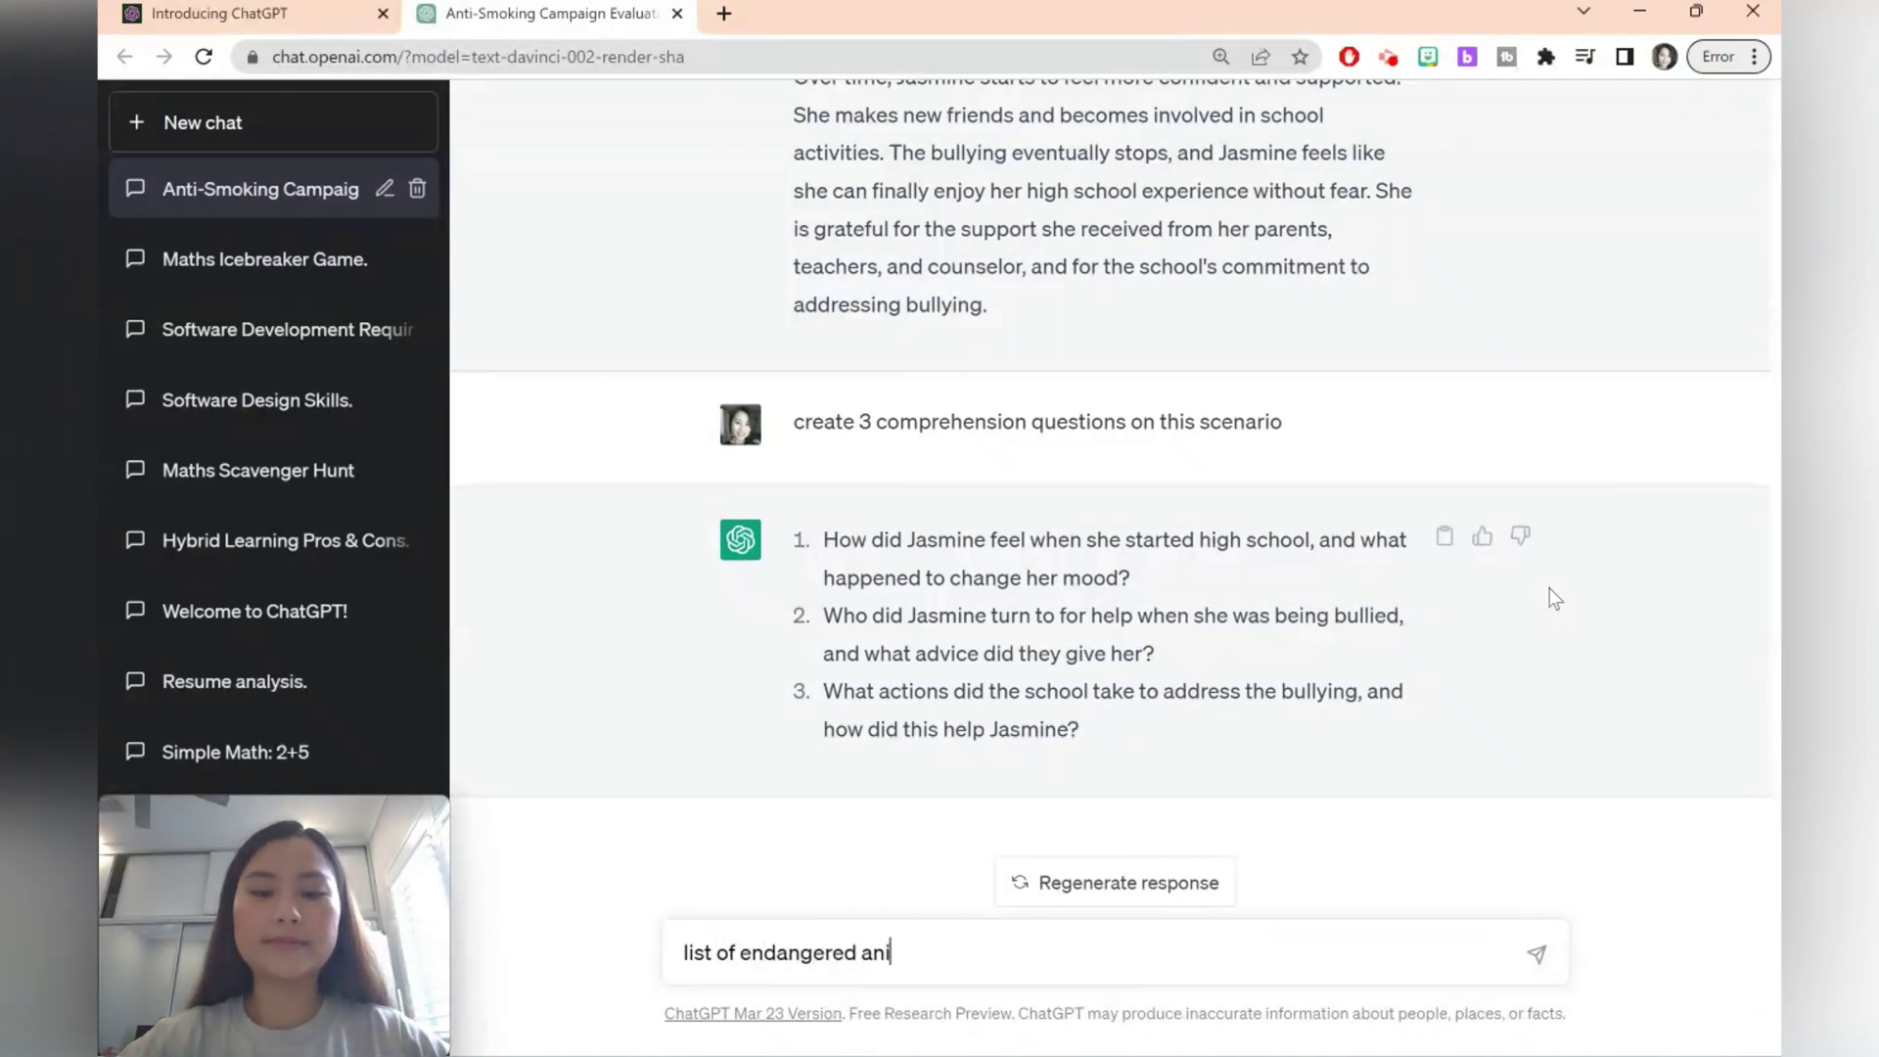
text(mals in South a)
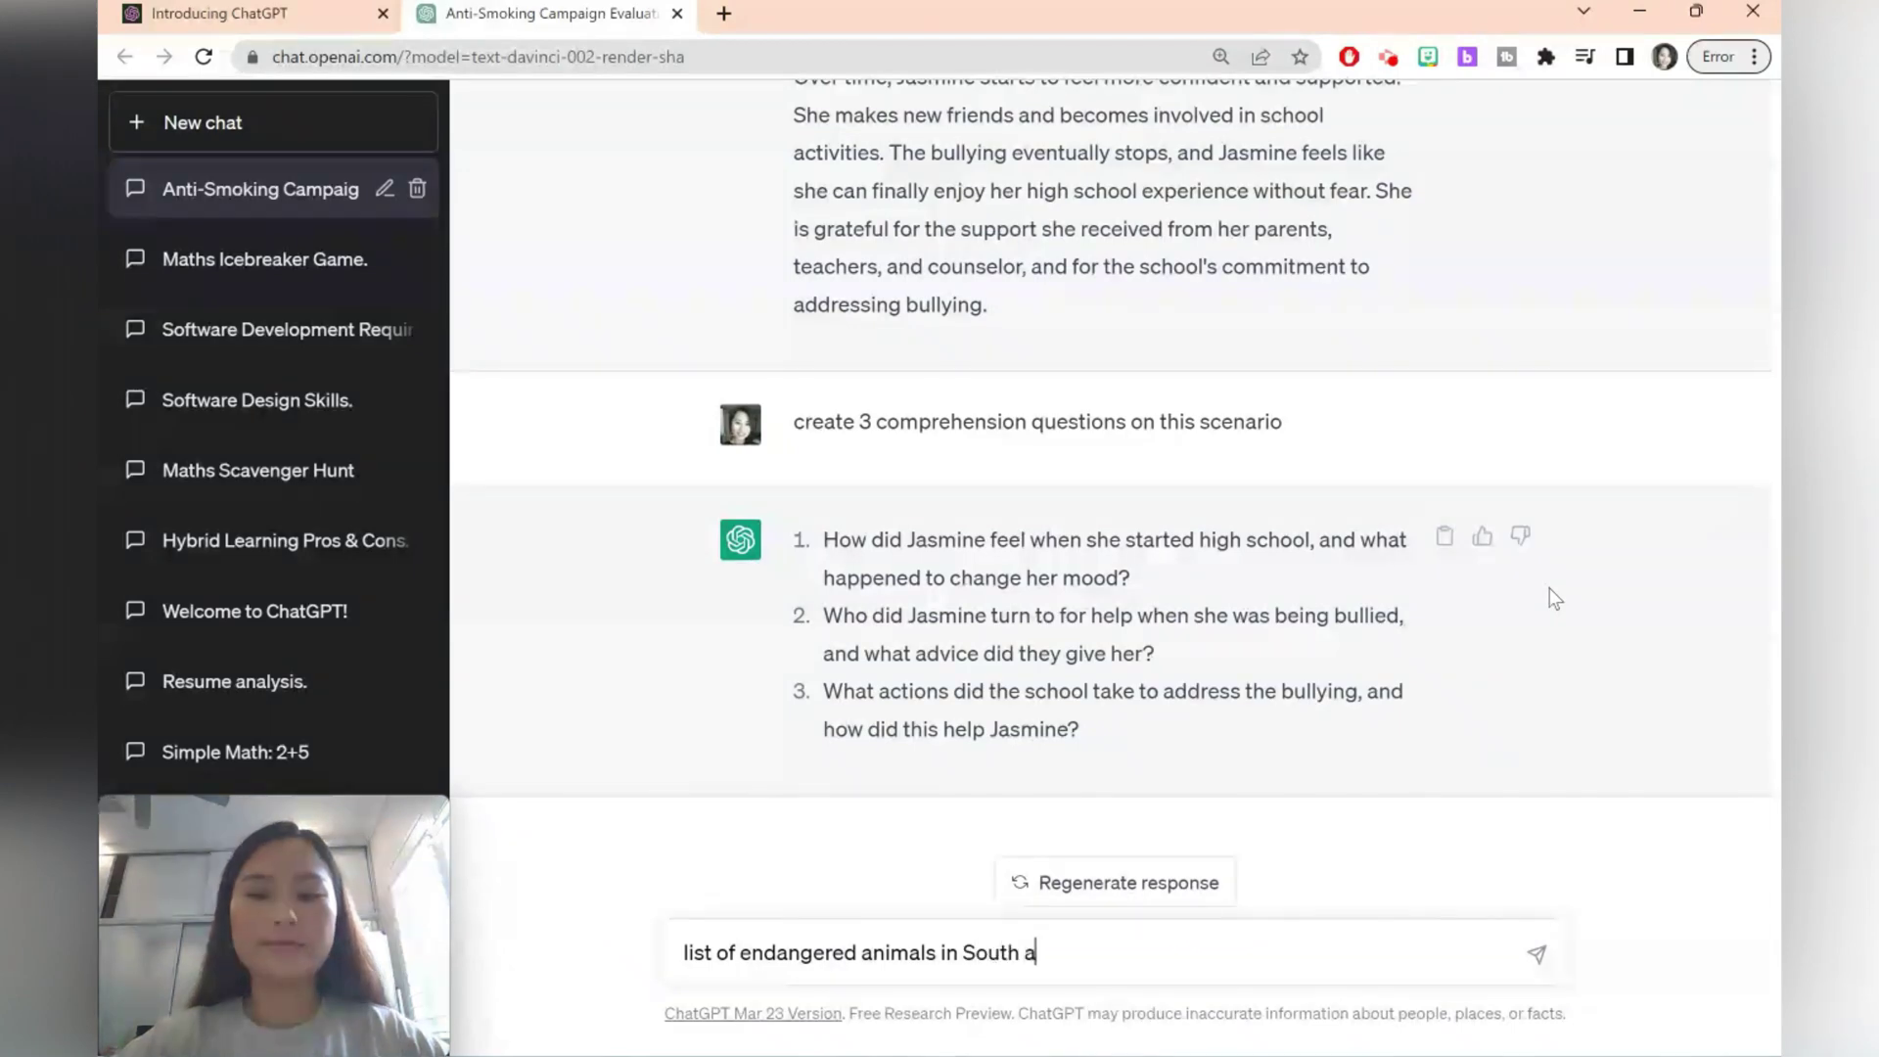
key(BackSpace)
text(Africa)
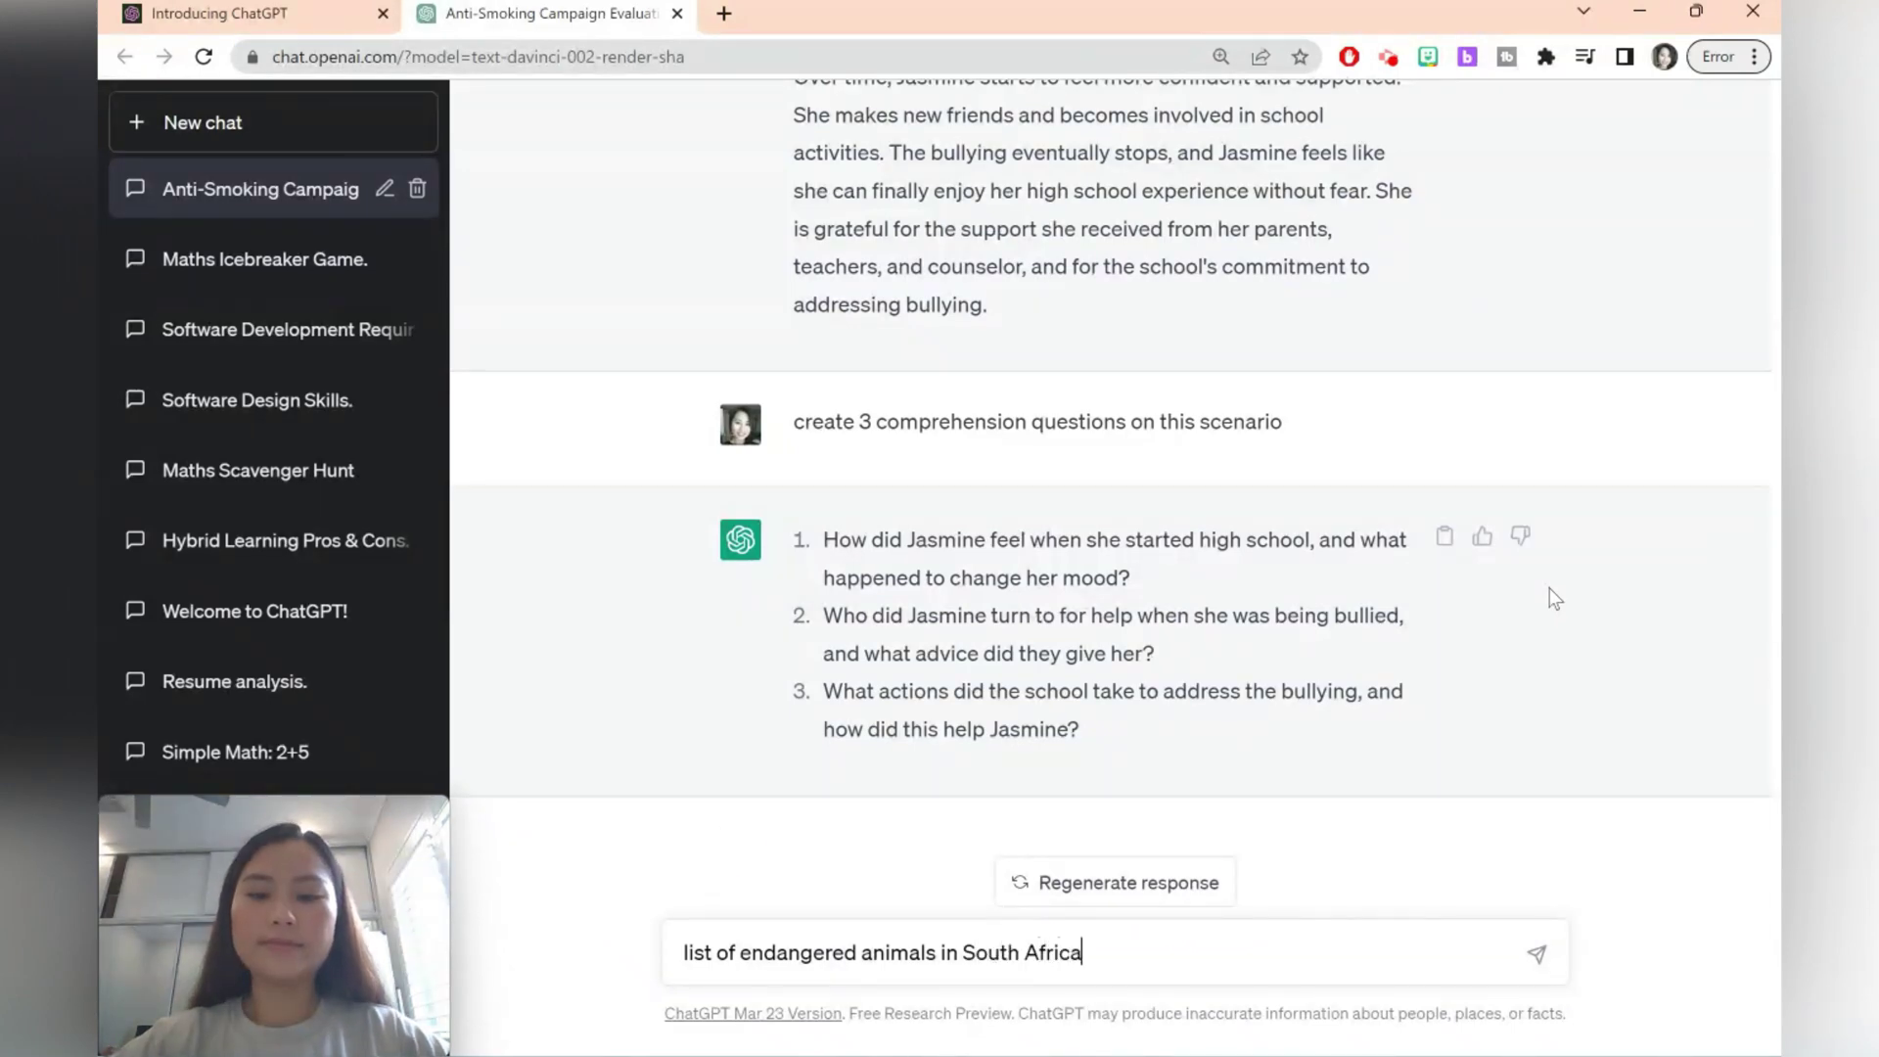
key(Return)
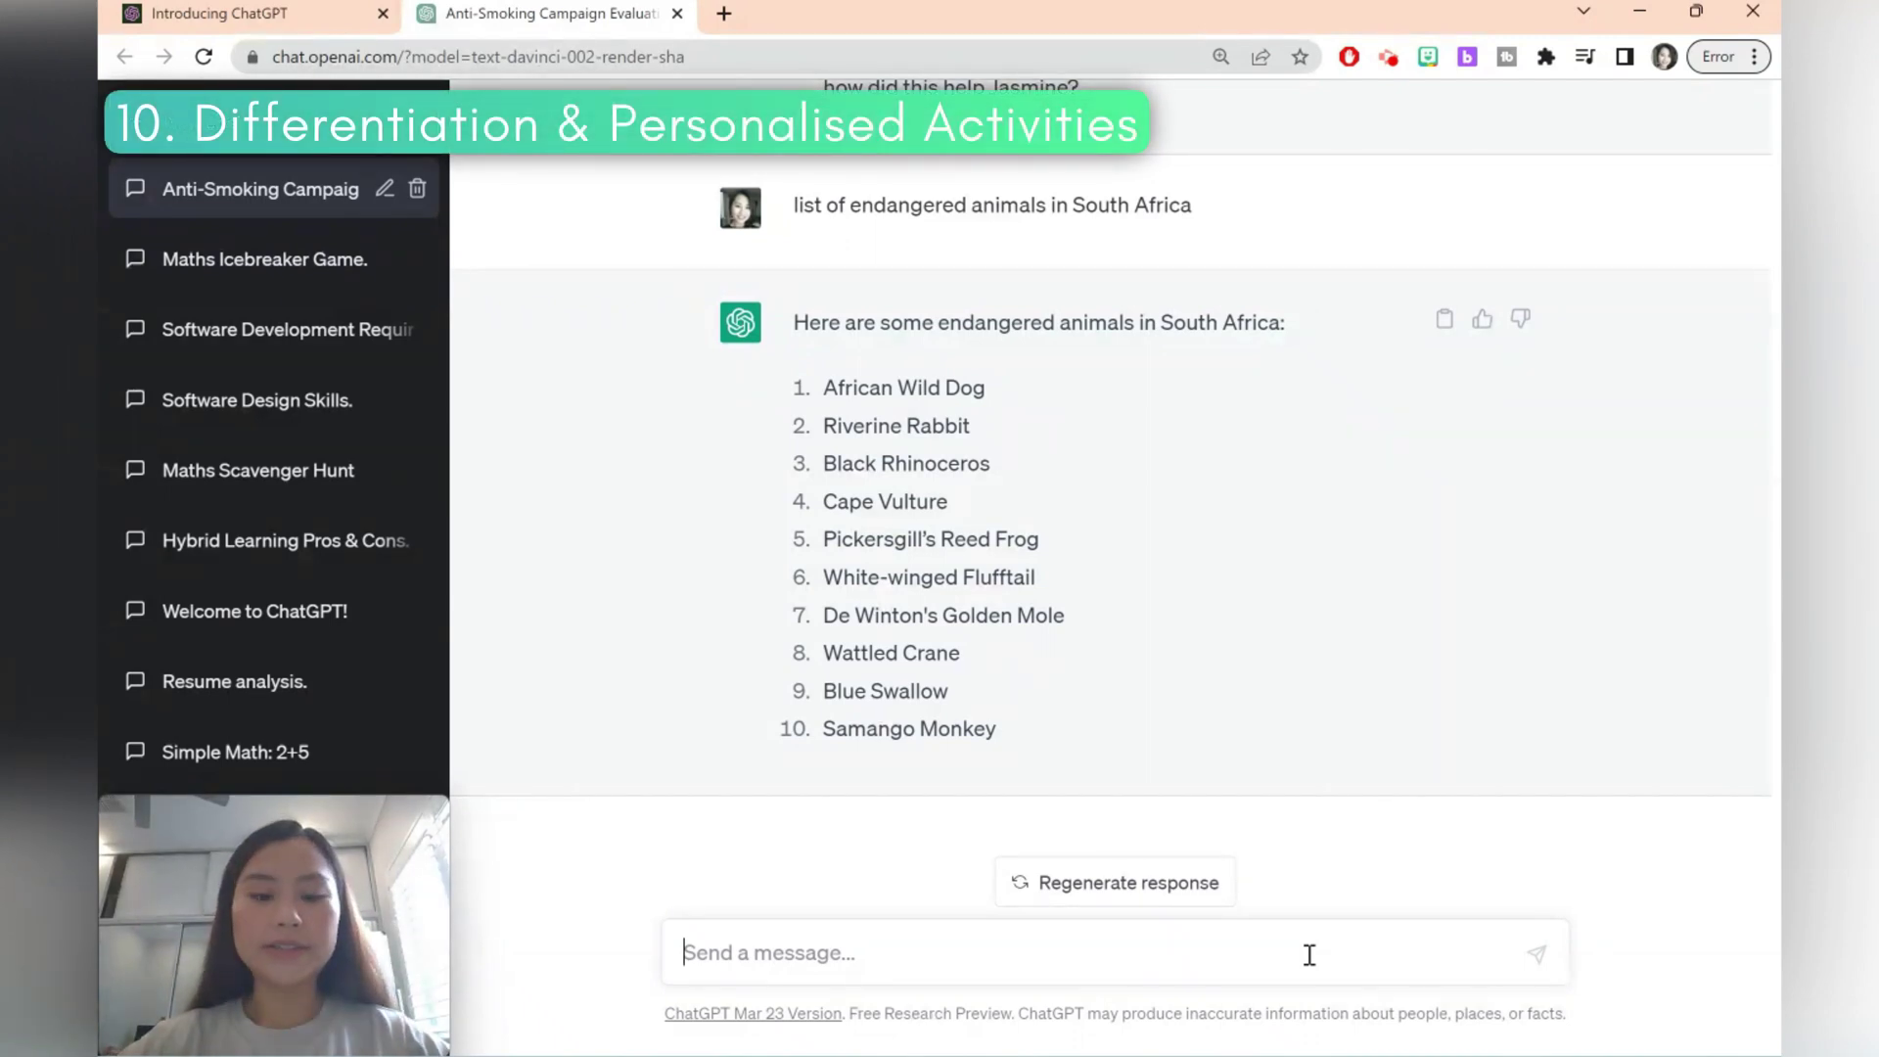
Step: Send 'activities for teaching the topic of volcanoes for a gifted student'
text(acti)
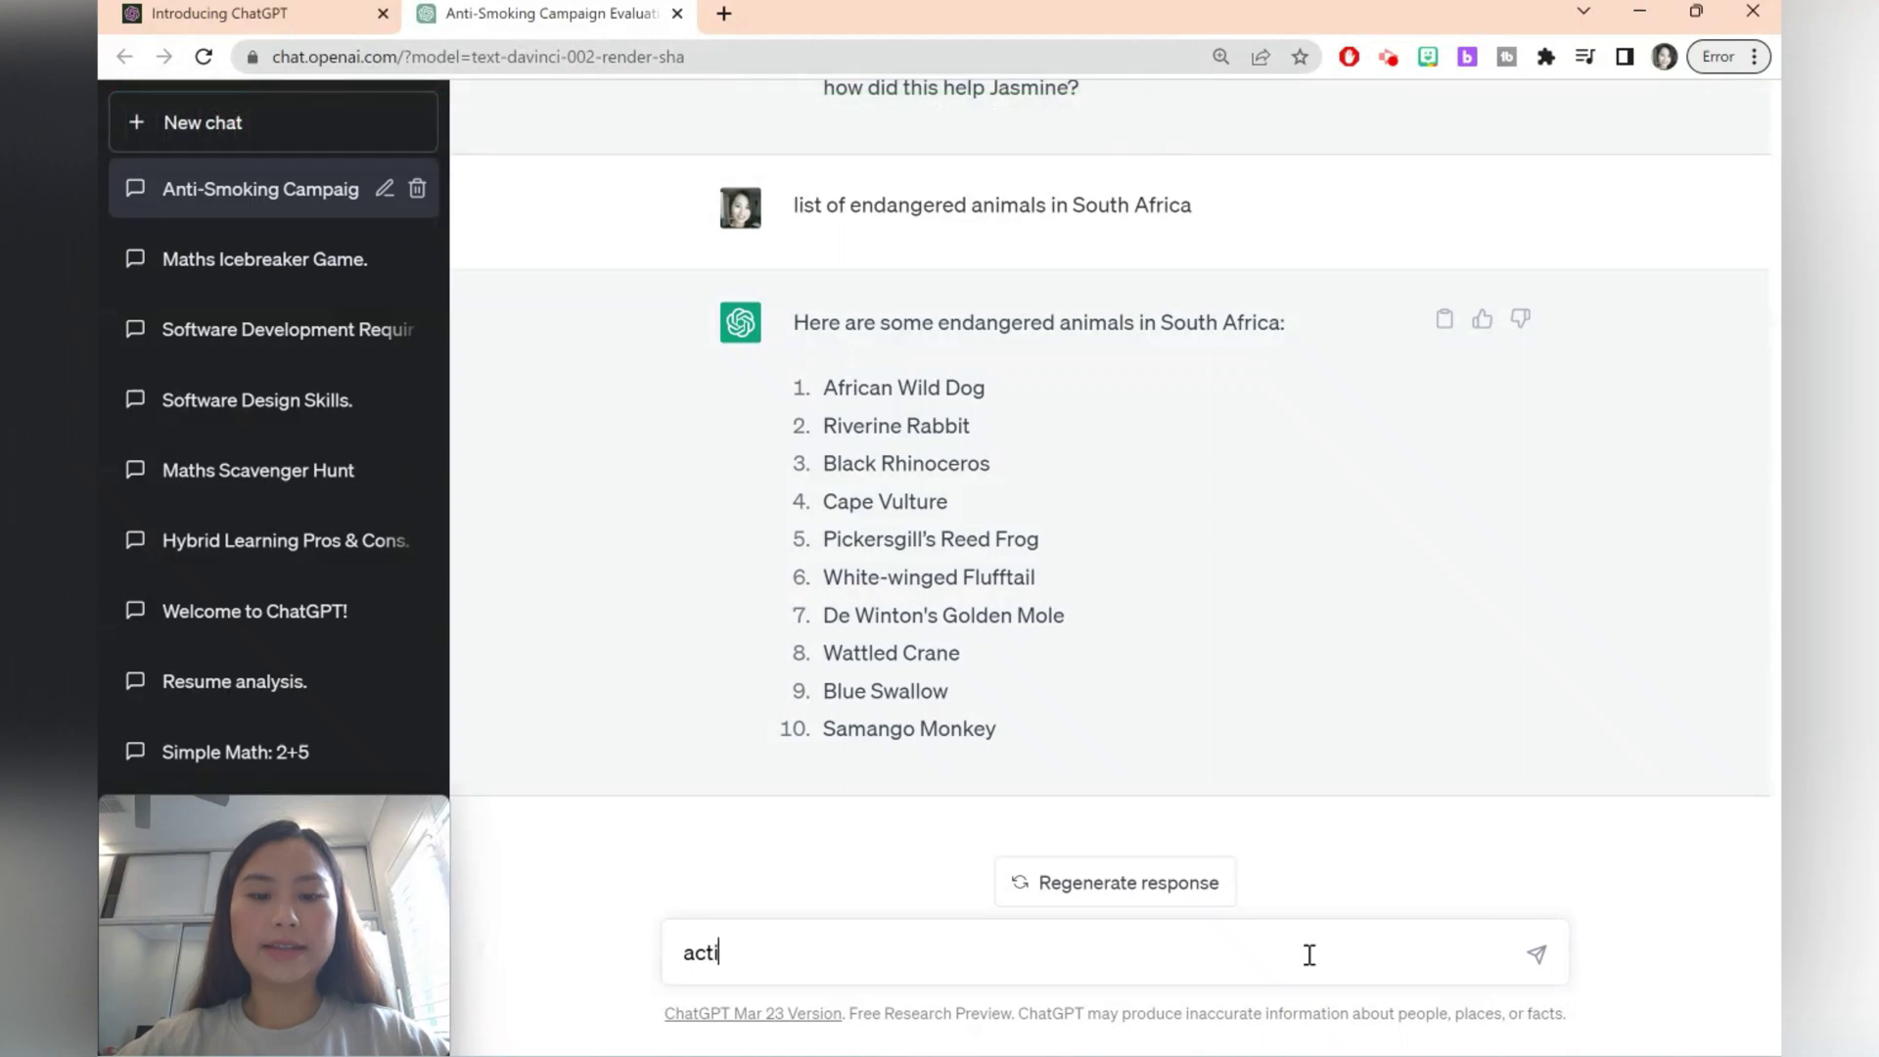
text(vities fo)
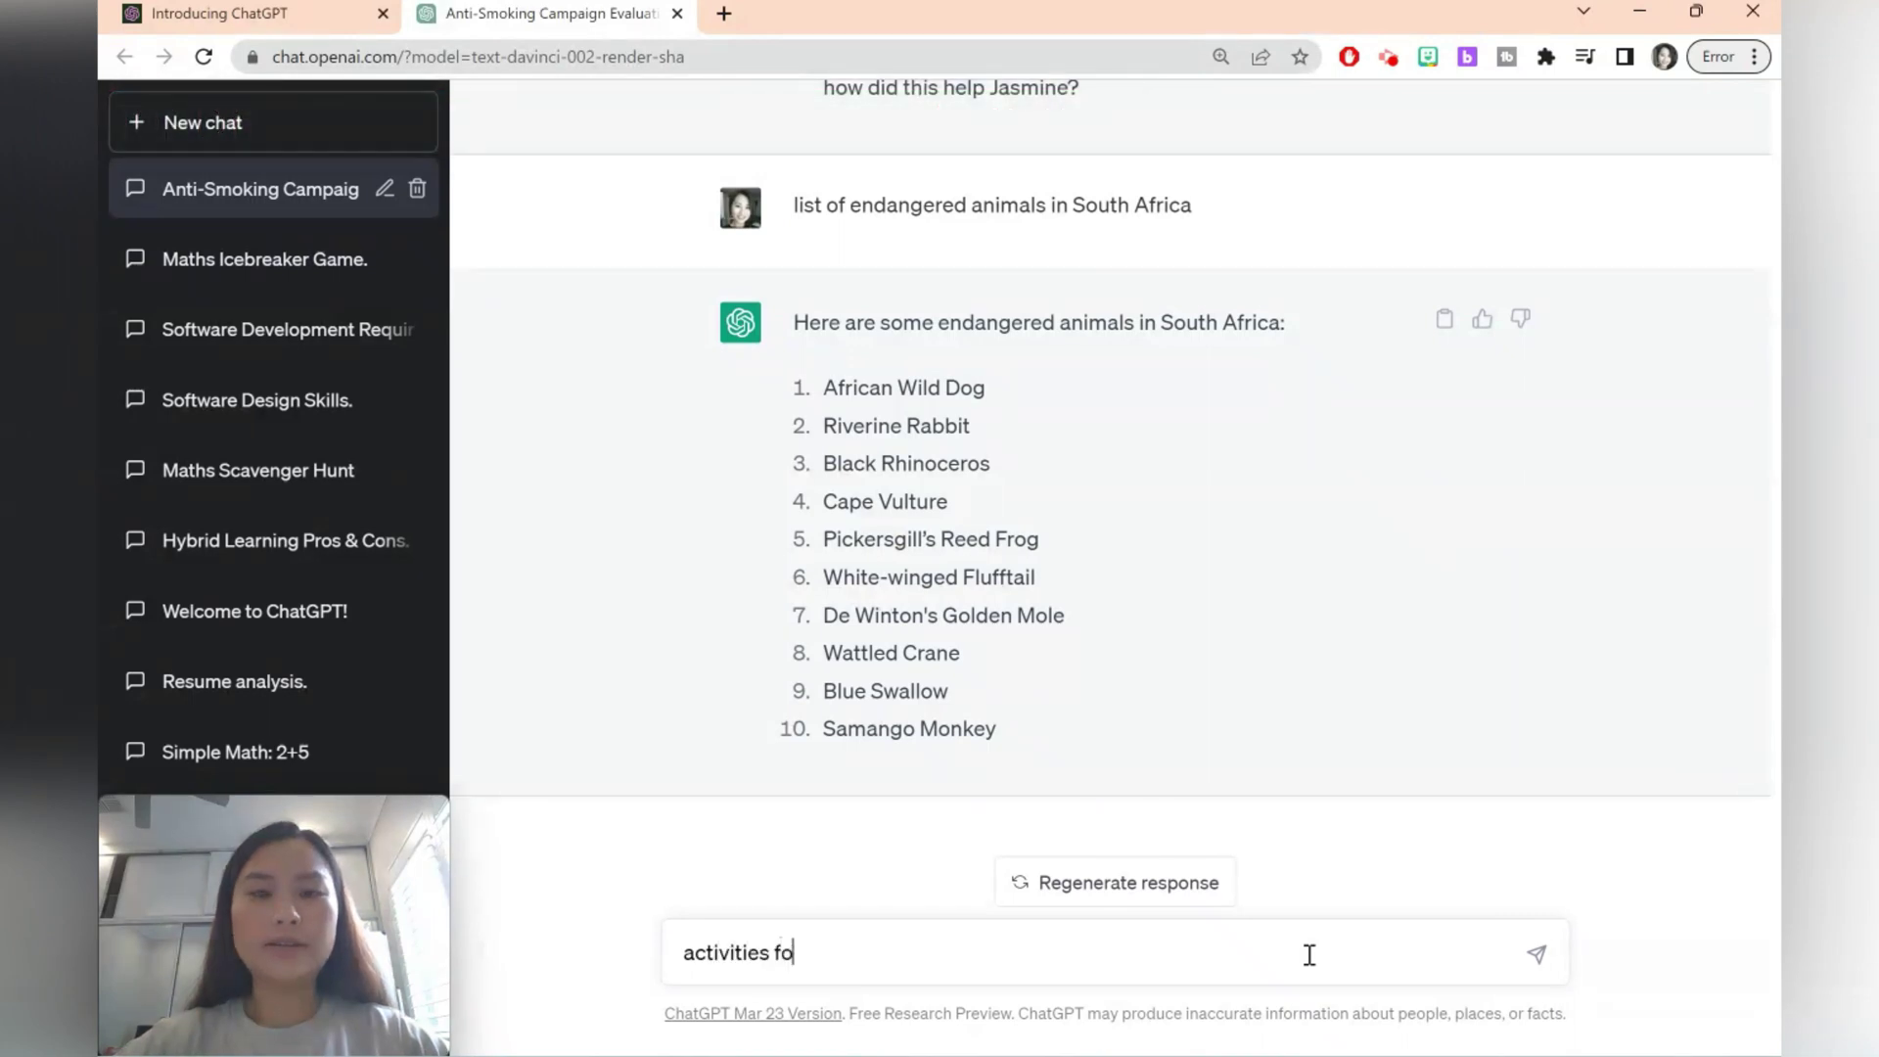
text(r teaching th)
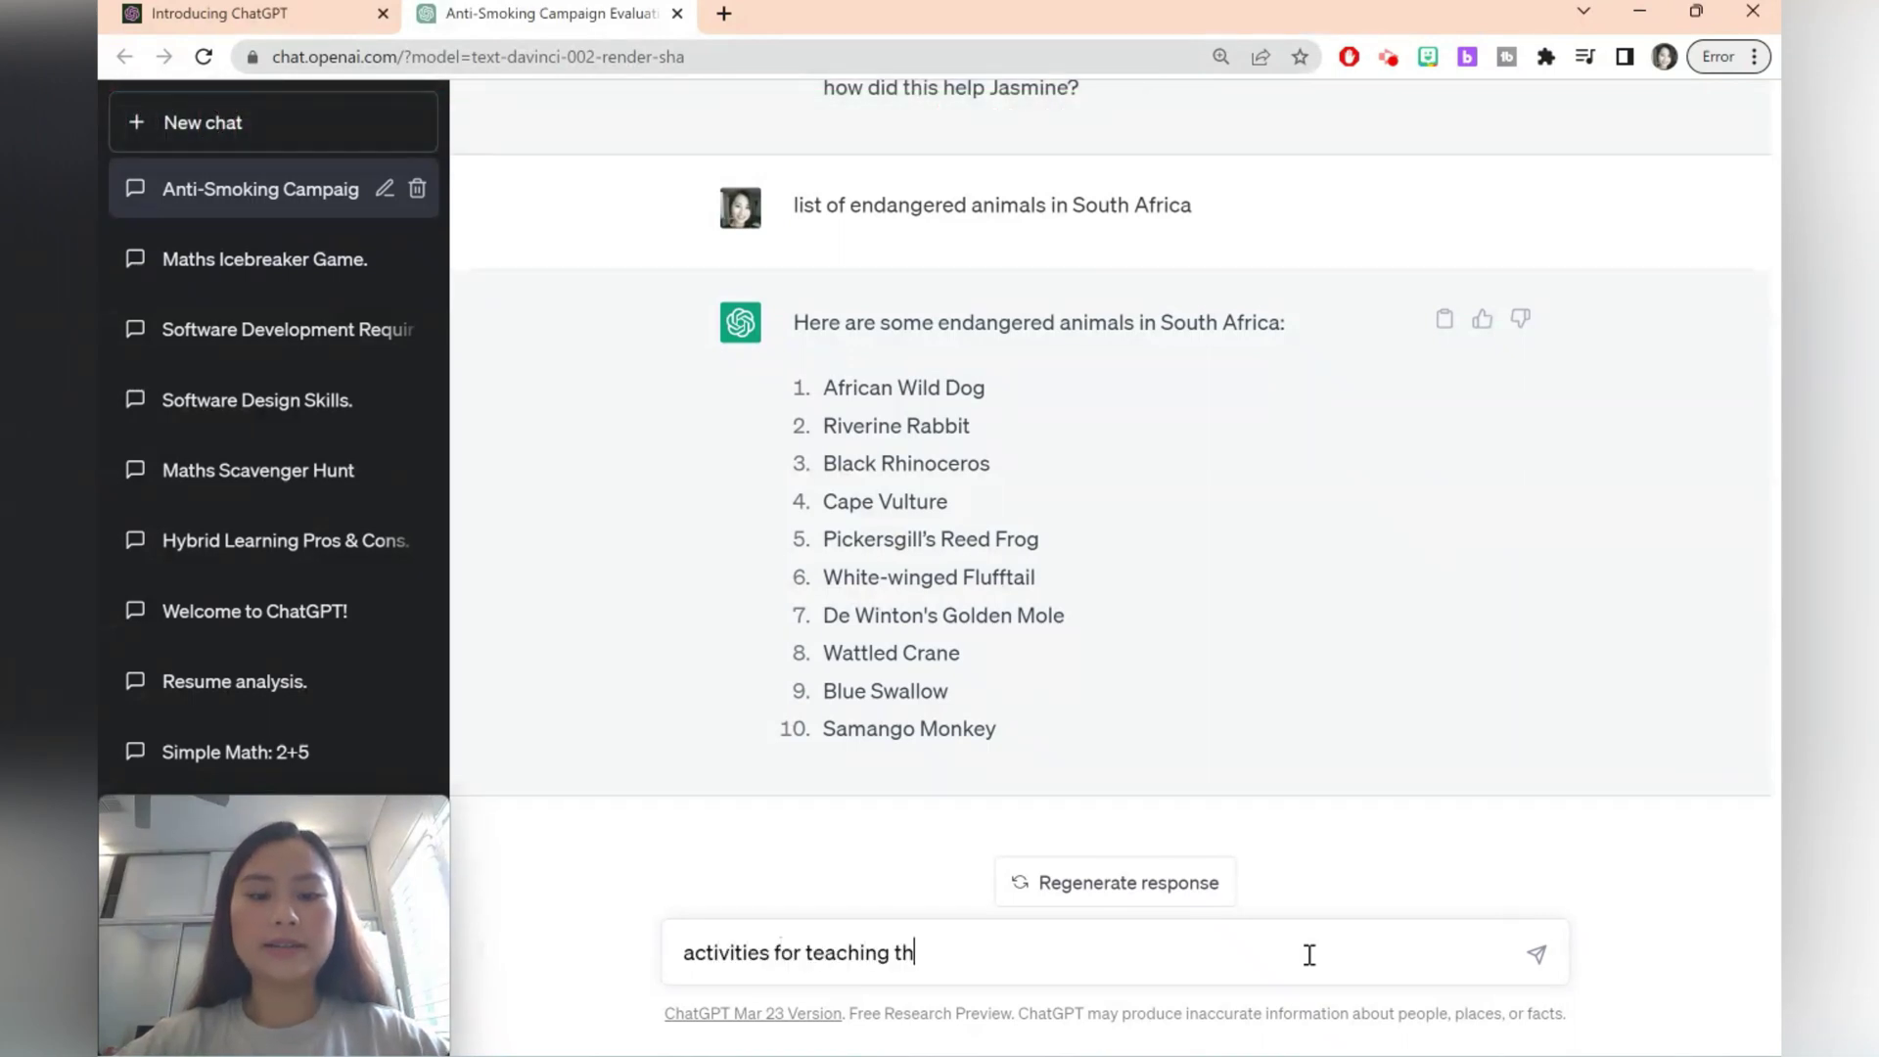
text(e topic of volcanoes for a gi)
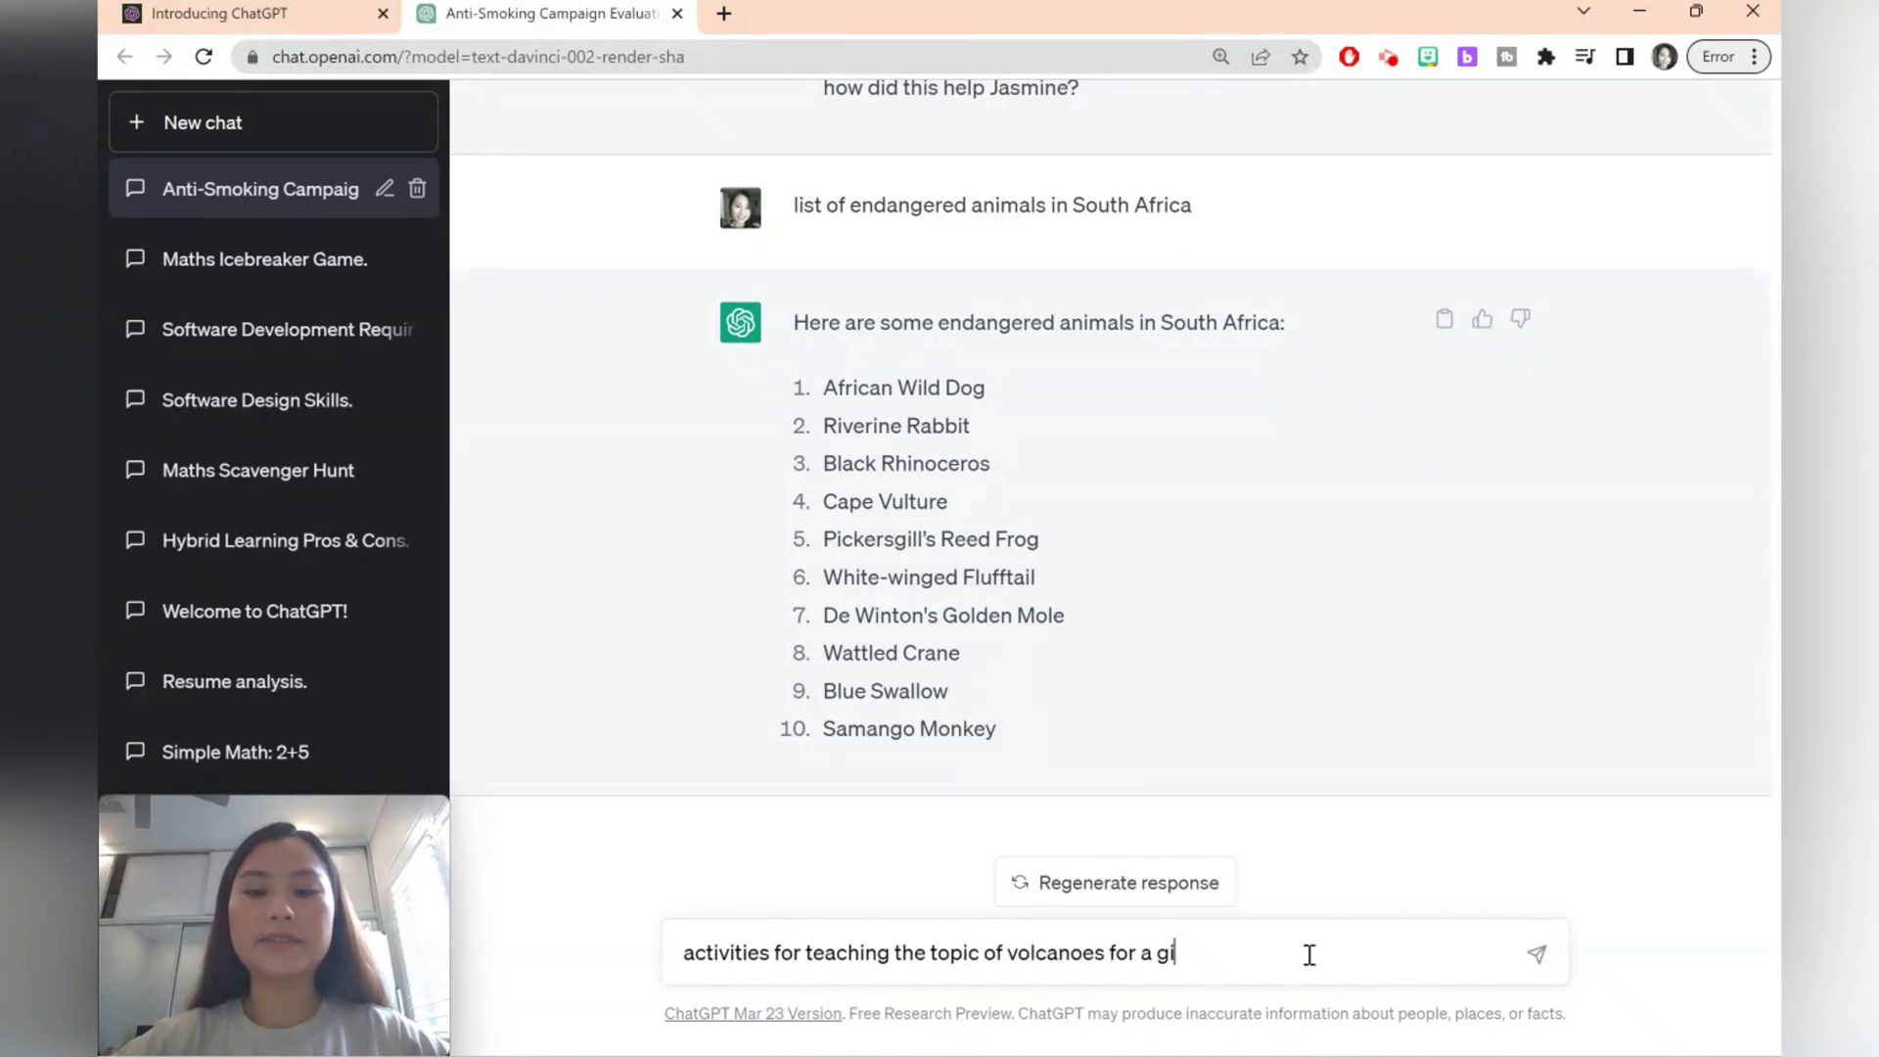
text(fted student)
key(Return)
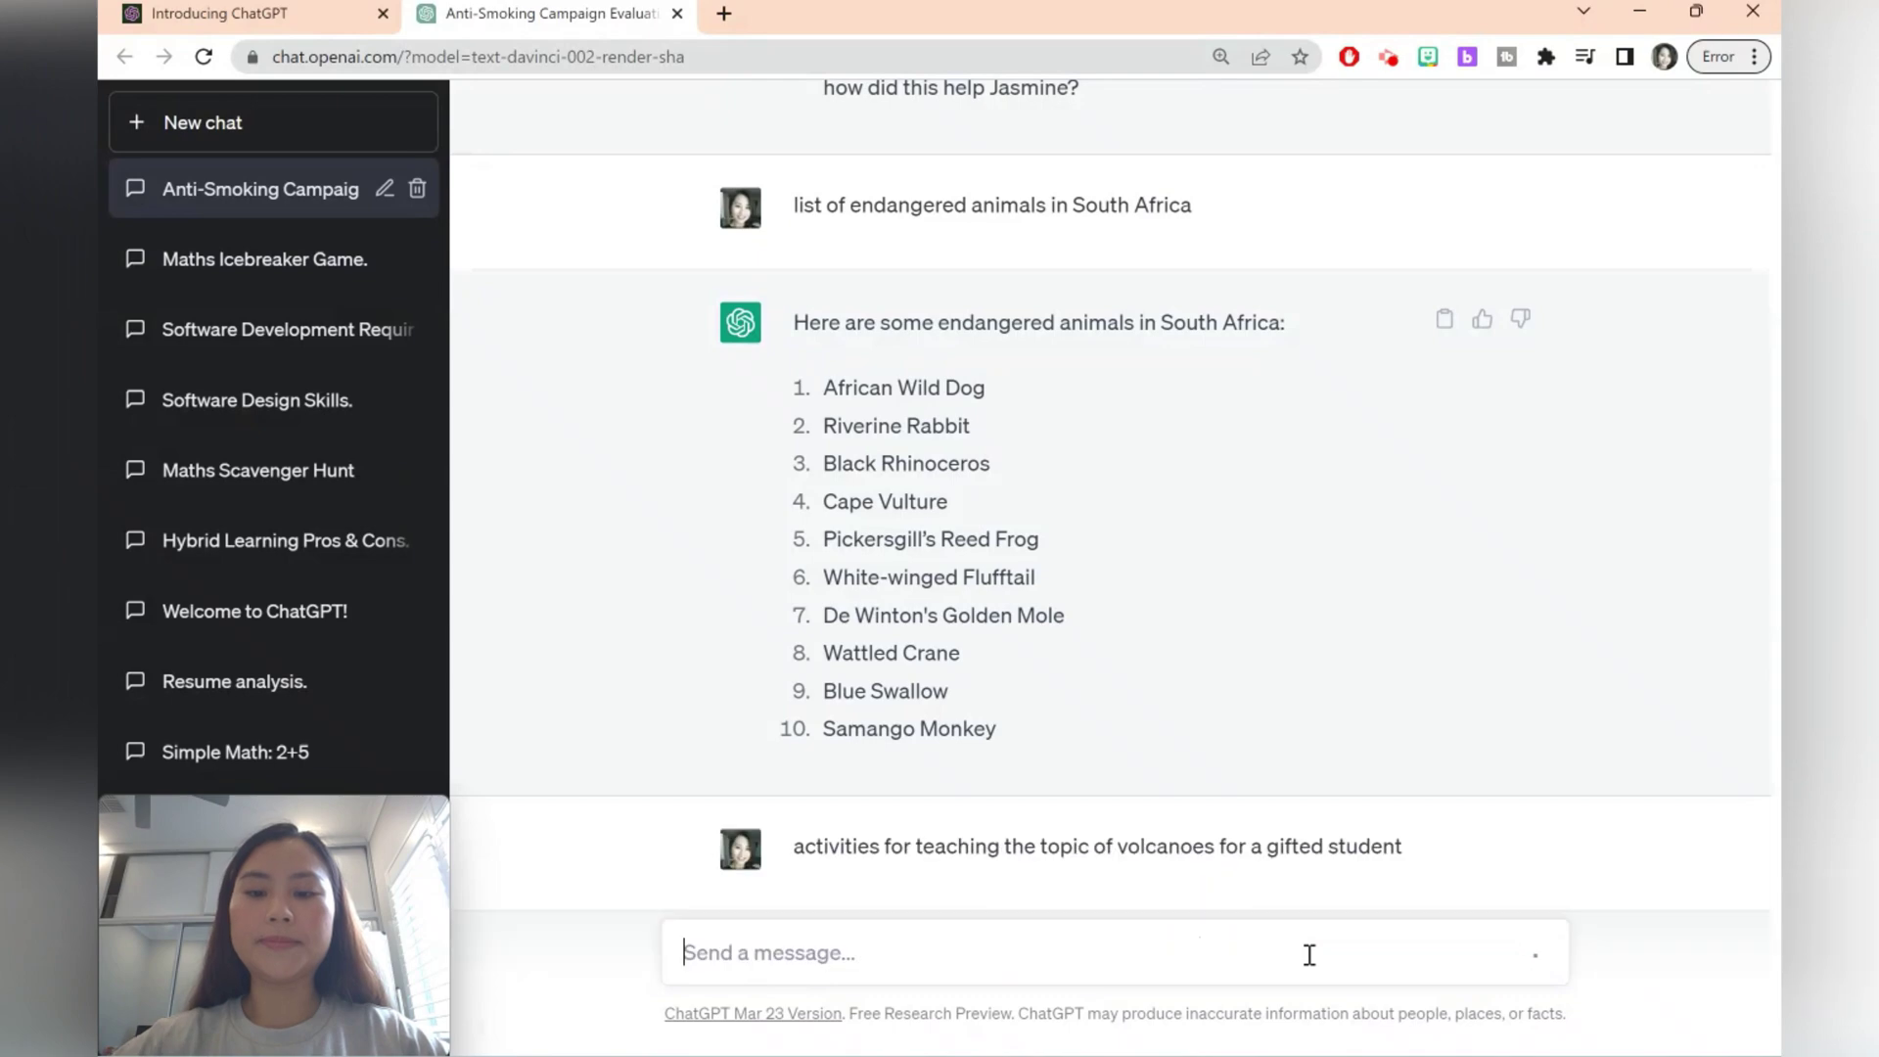